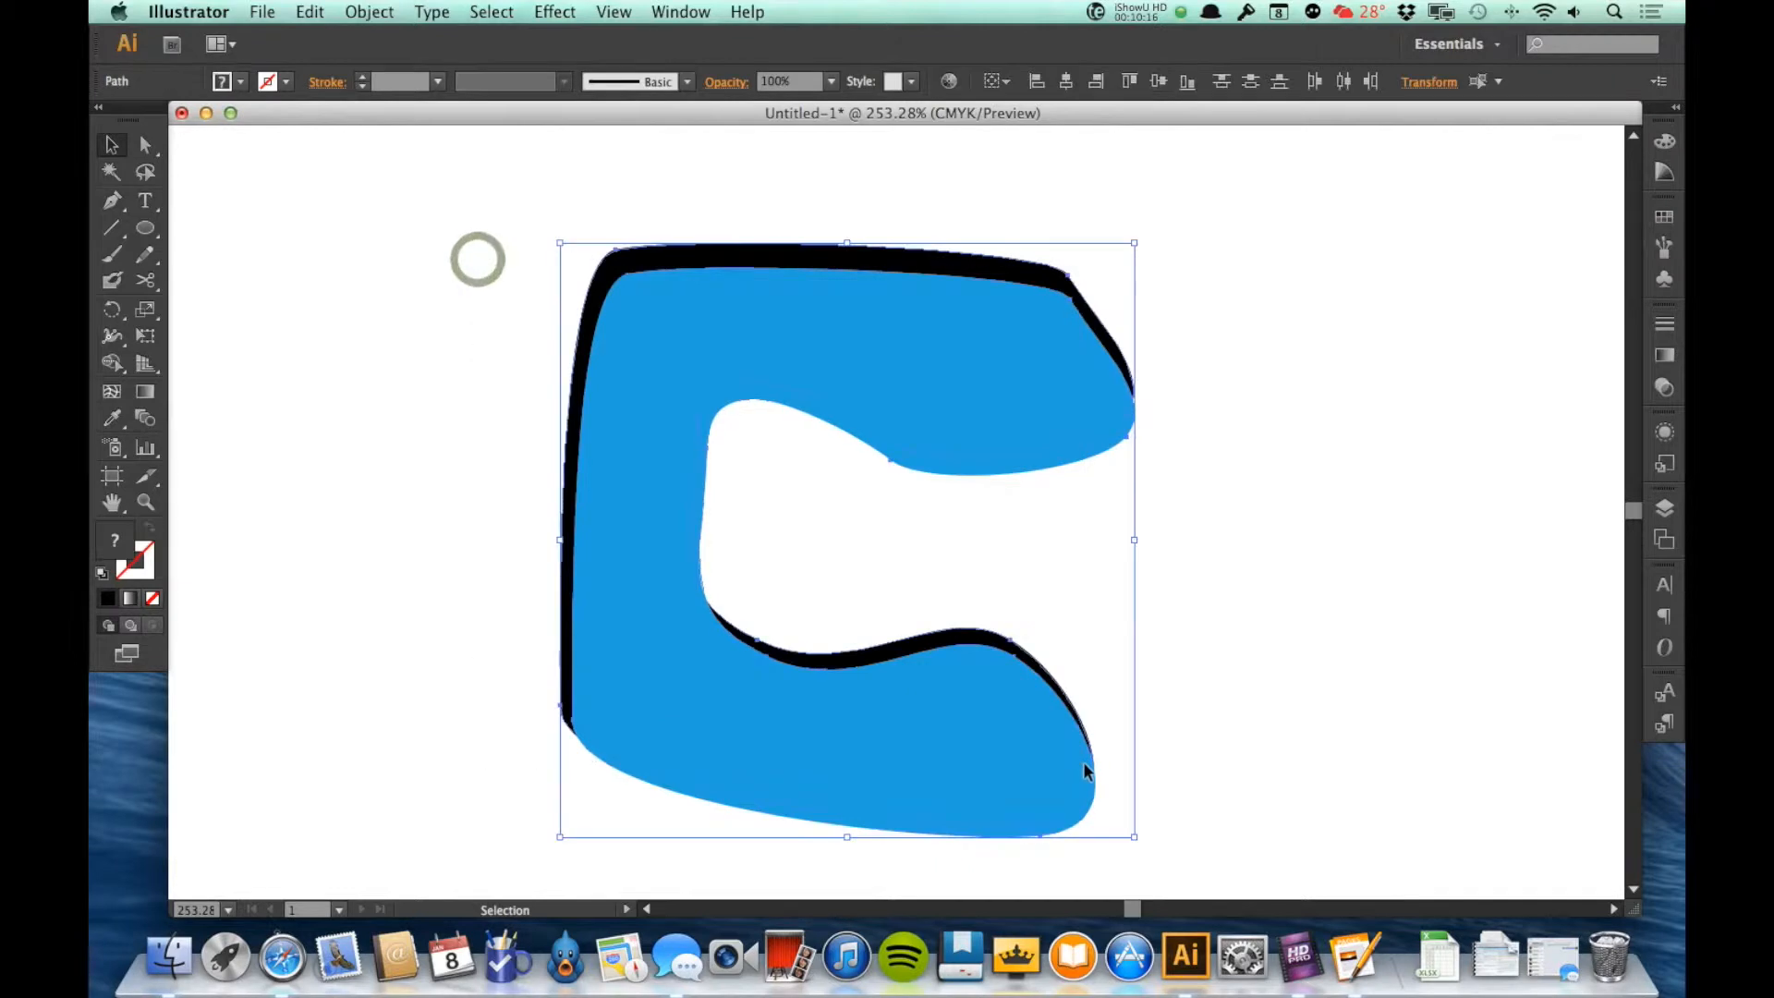
# Step: Delete the blue and black C-shaped artwork and draw a black-filled circle in the middle of the canvas
pyautogui.press('Delete')
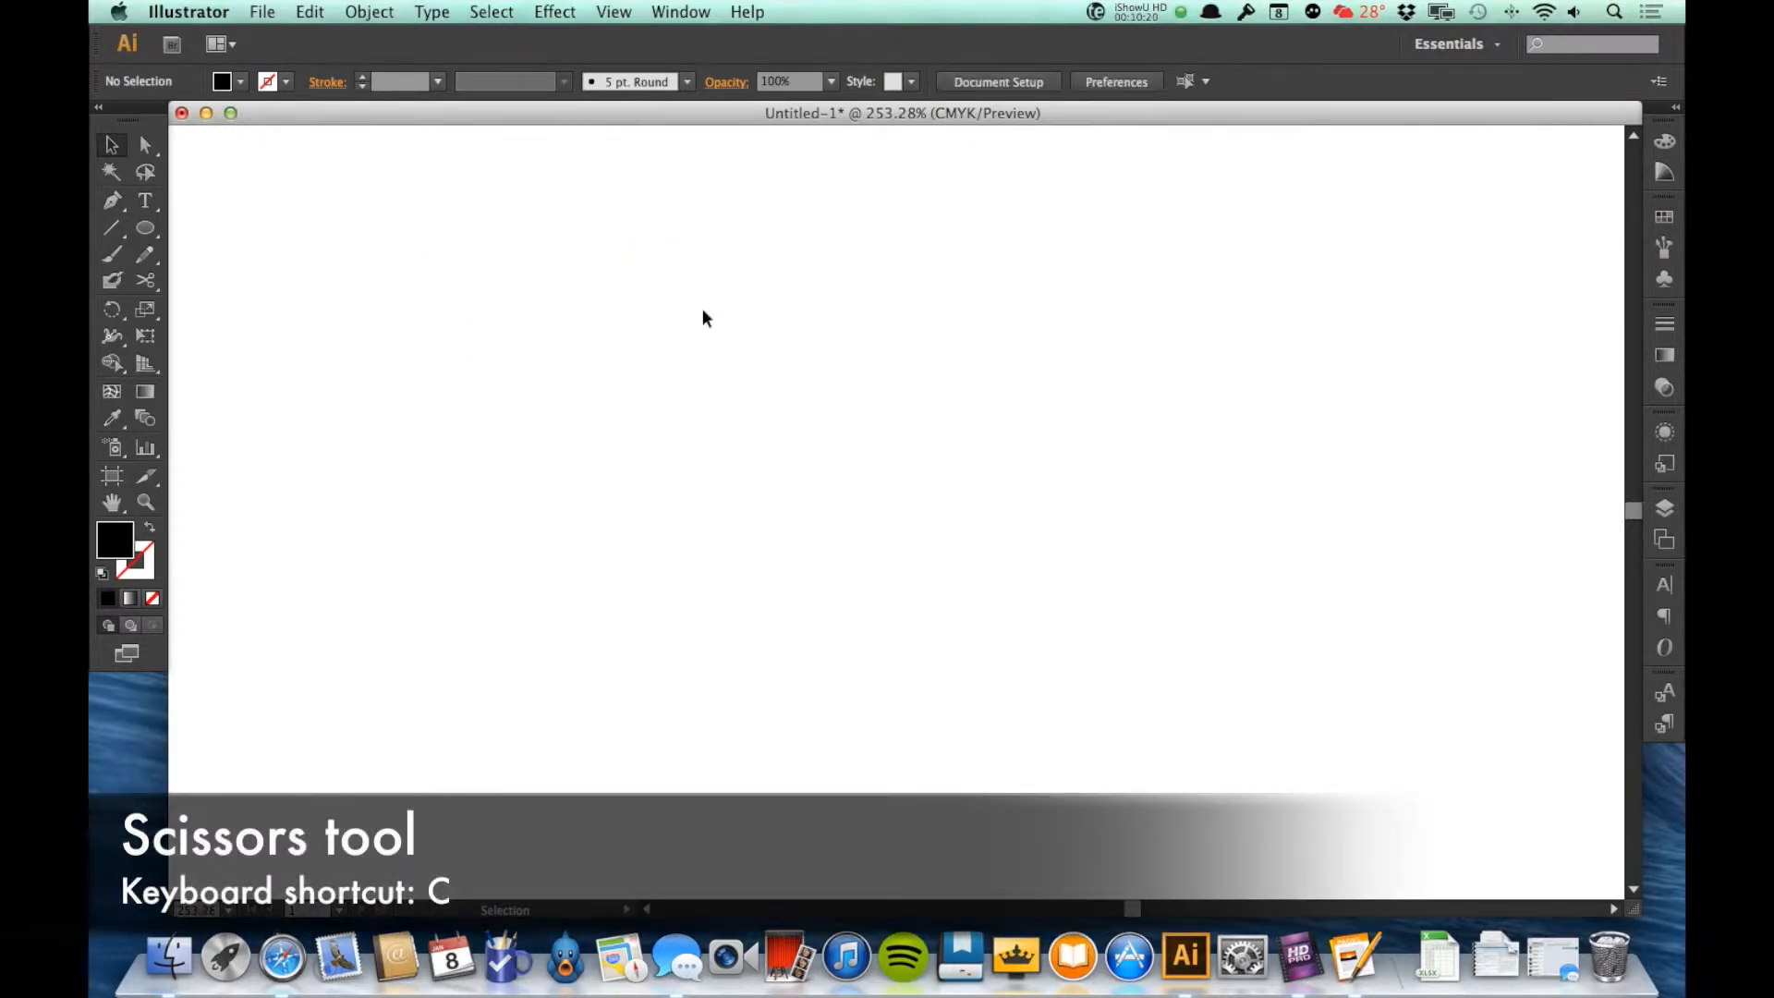
pyautogui.press('l')
pyautogui.moveTo(728, 285); pyautogui.dragTo(1132, 683)
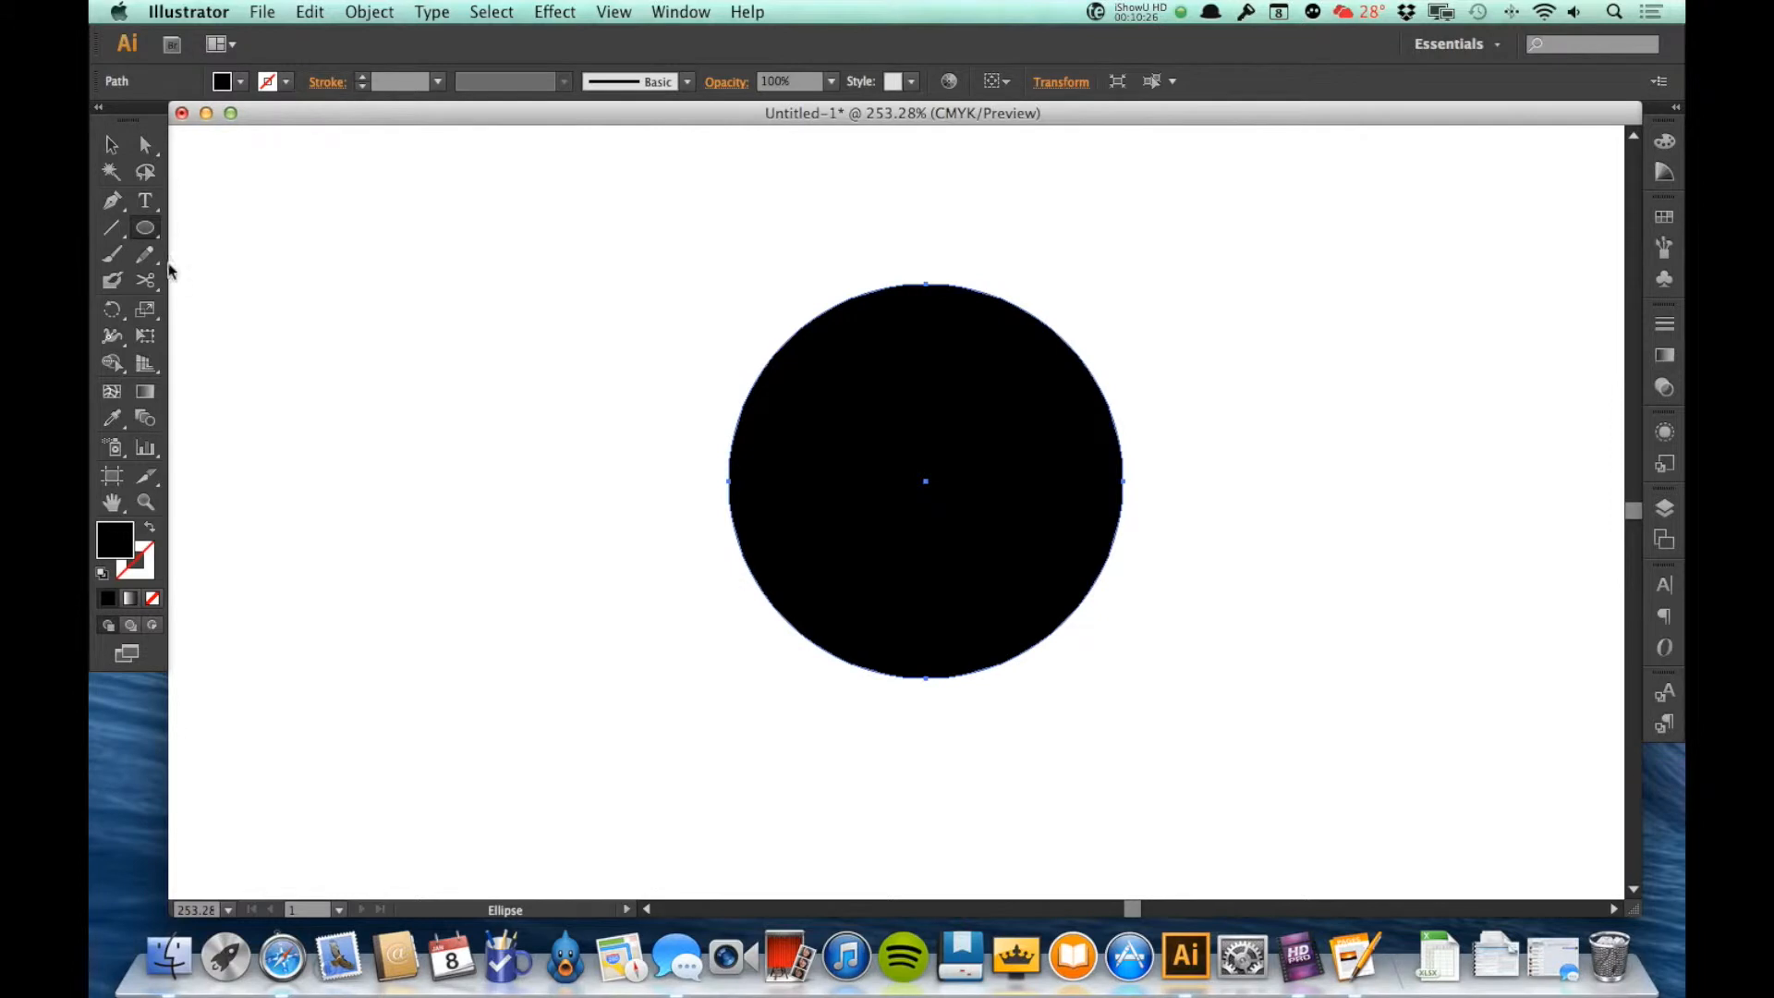
# Step: Remove the circle's fill and give it a black outline
pyautogui.click(145, 280)
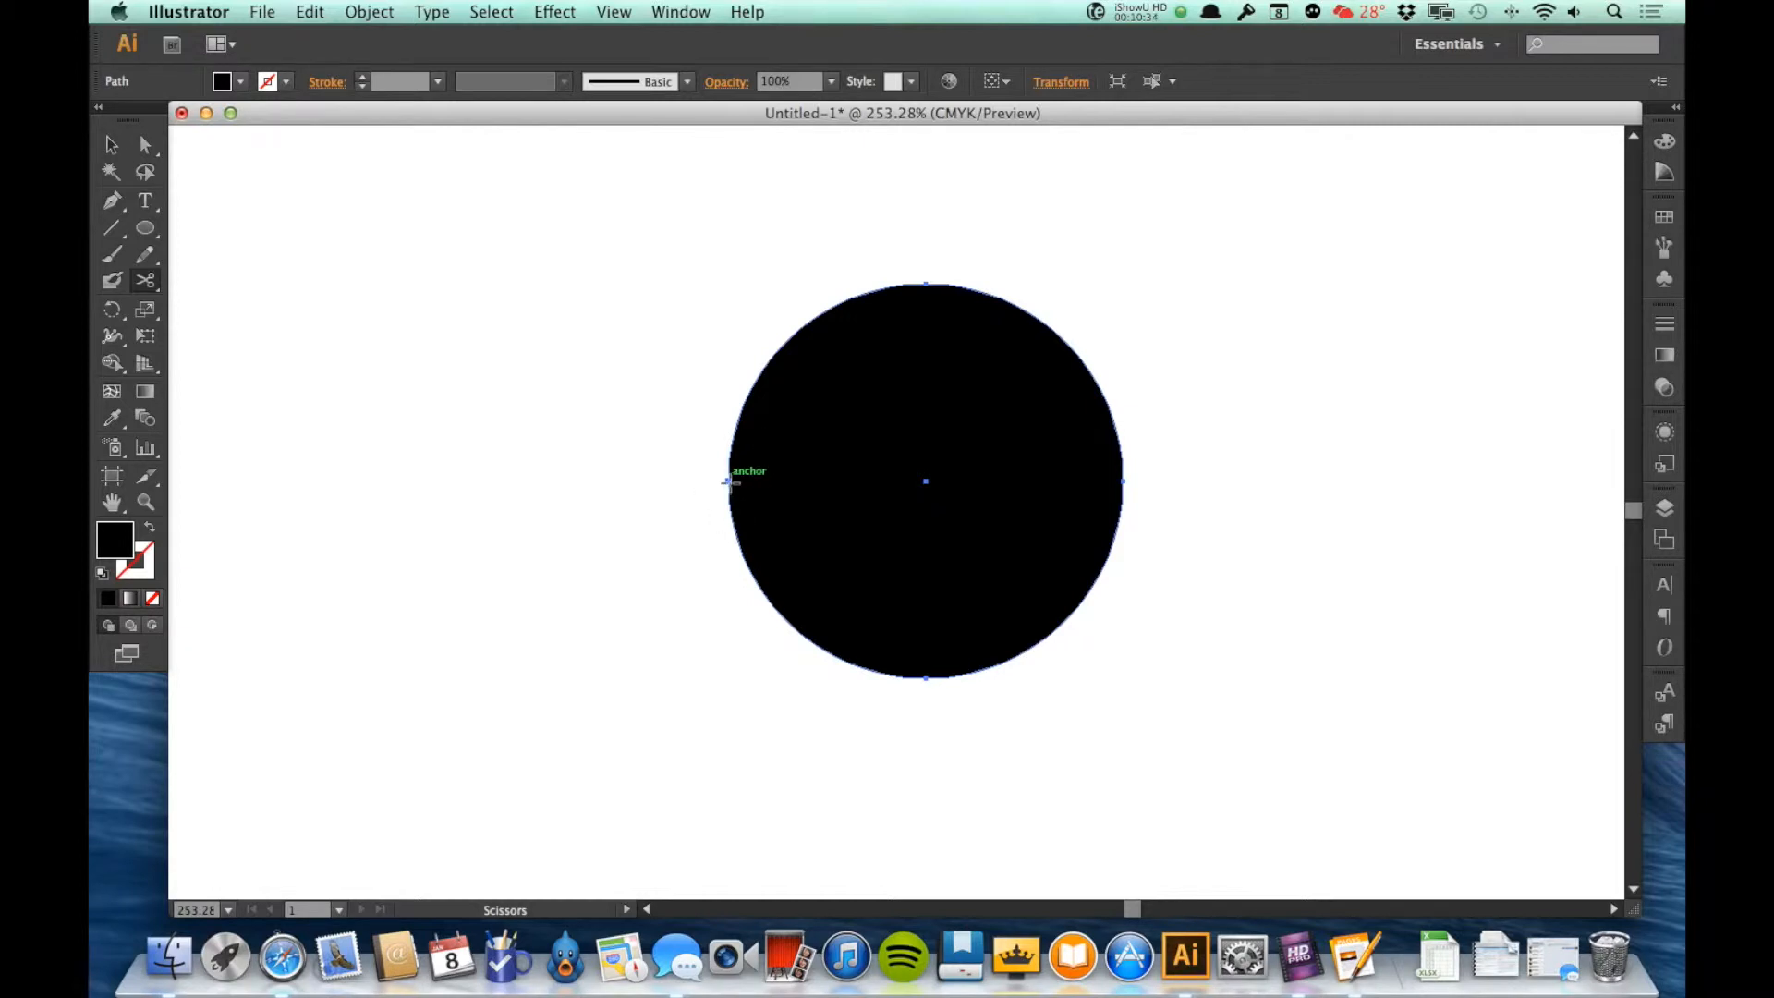
pyautogui.click(240, 81)
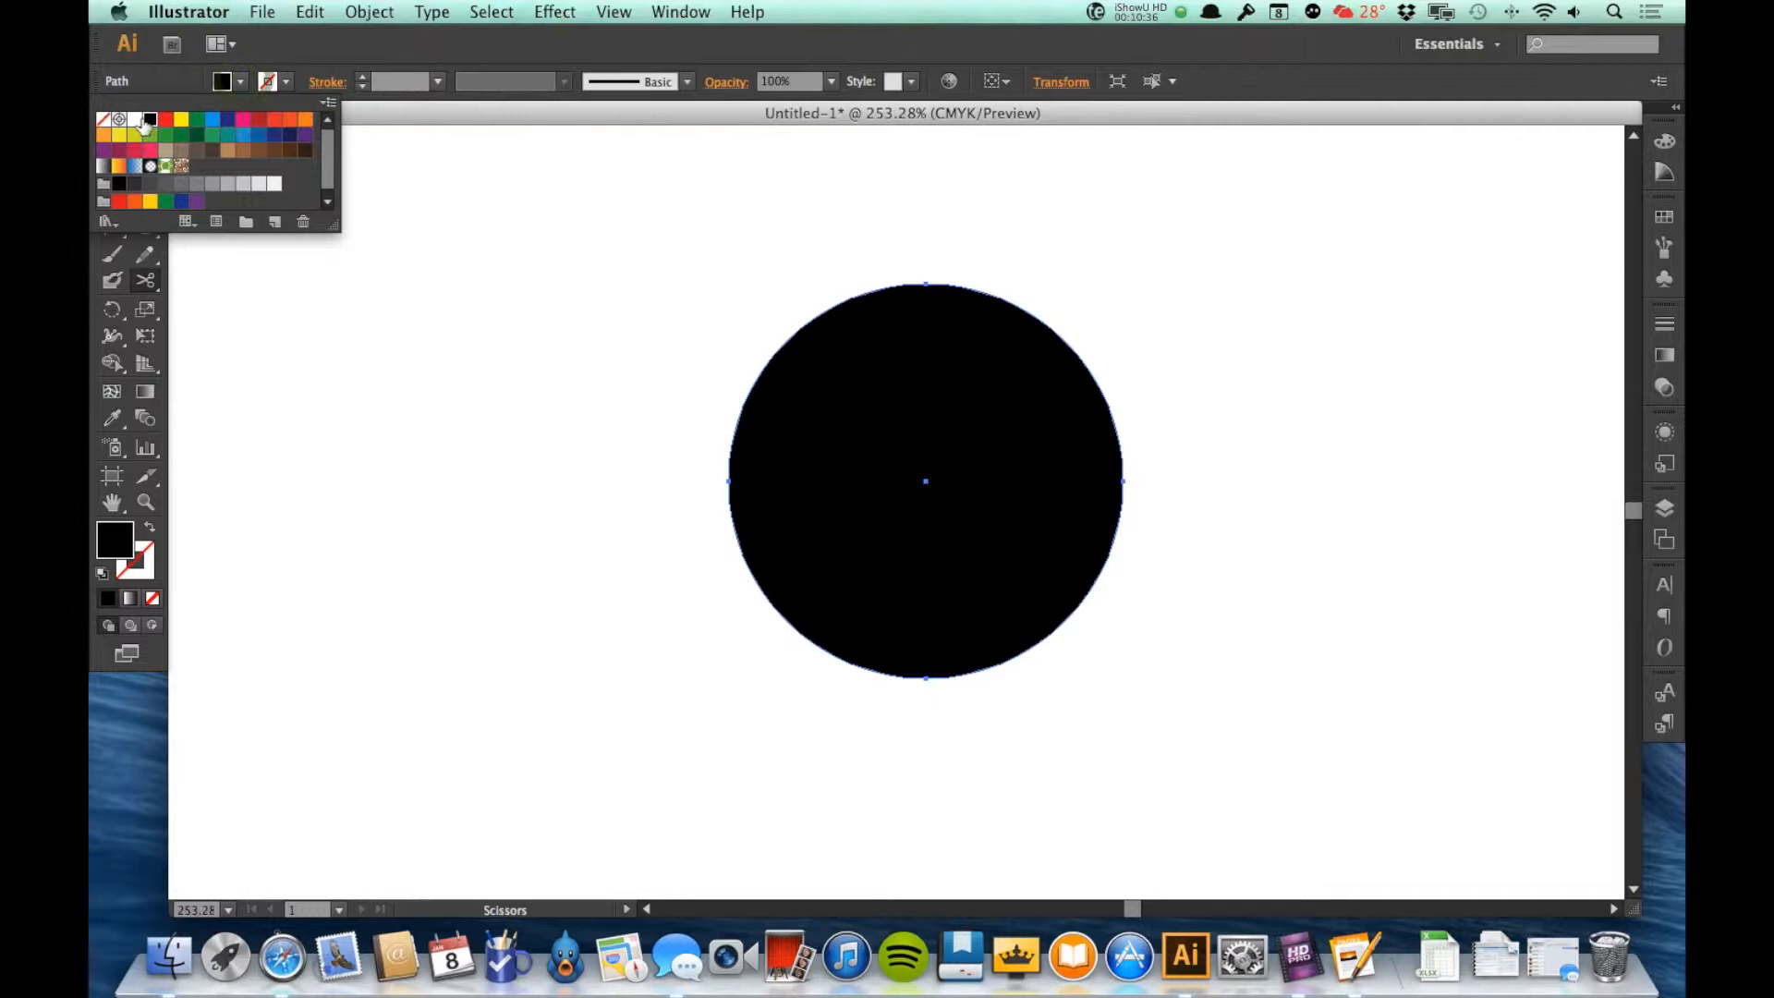
pyautogui.click(104, 120)
pyautogui.click(288, 83)
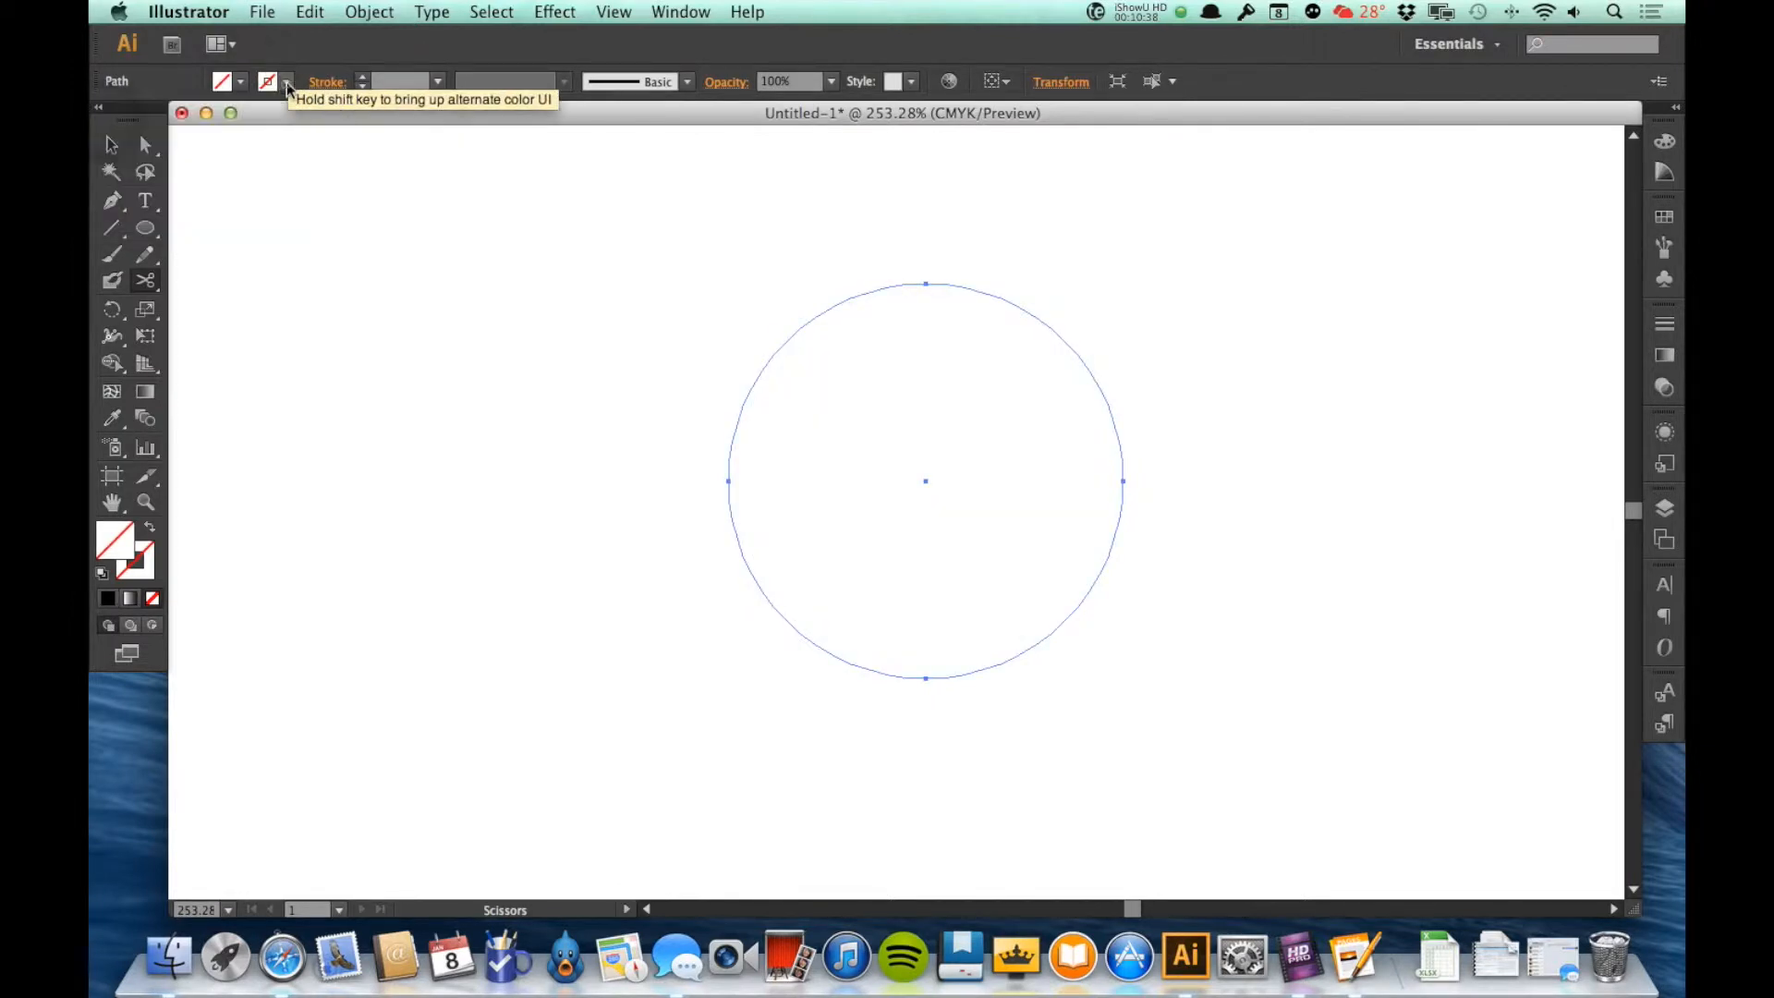
pyautogui.click(150, 119)
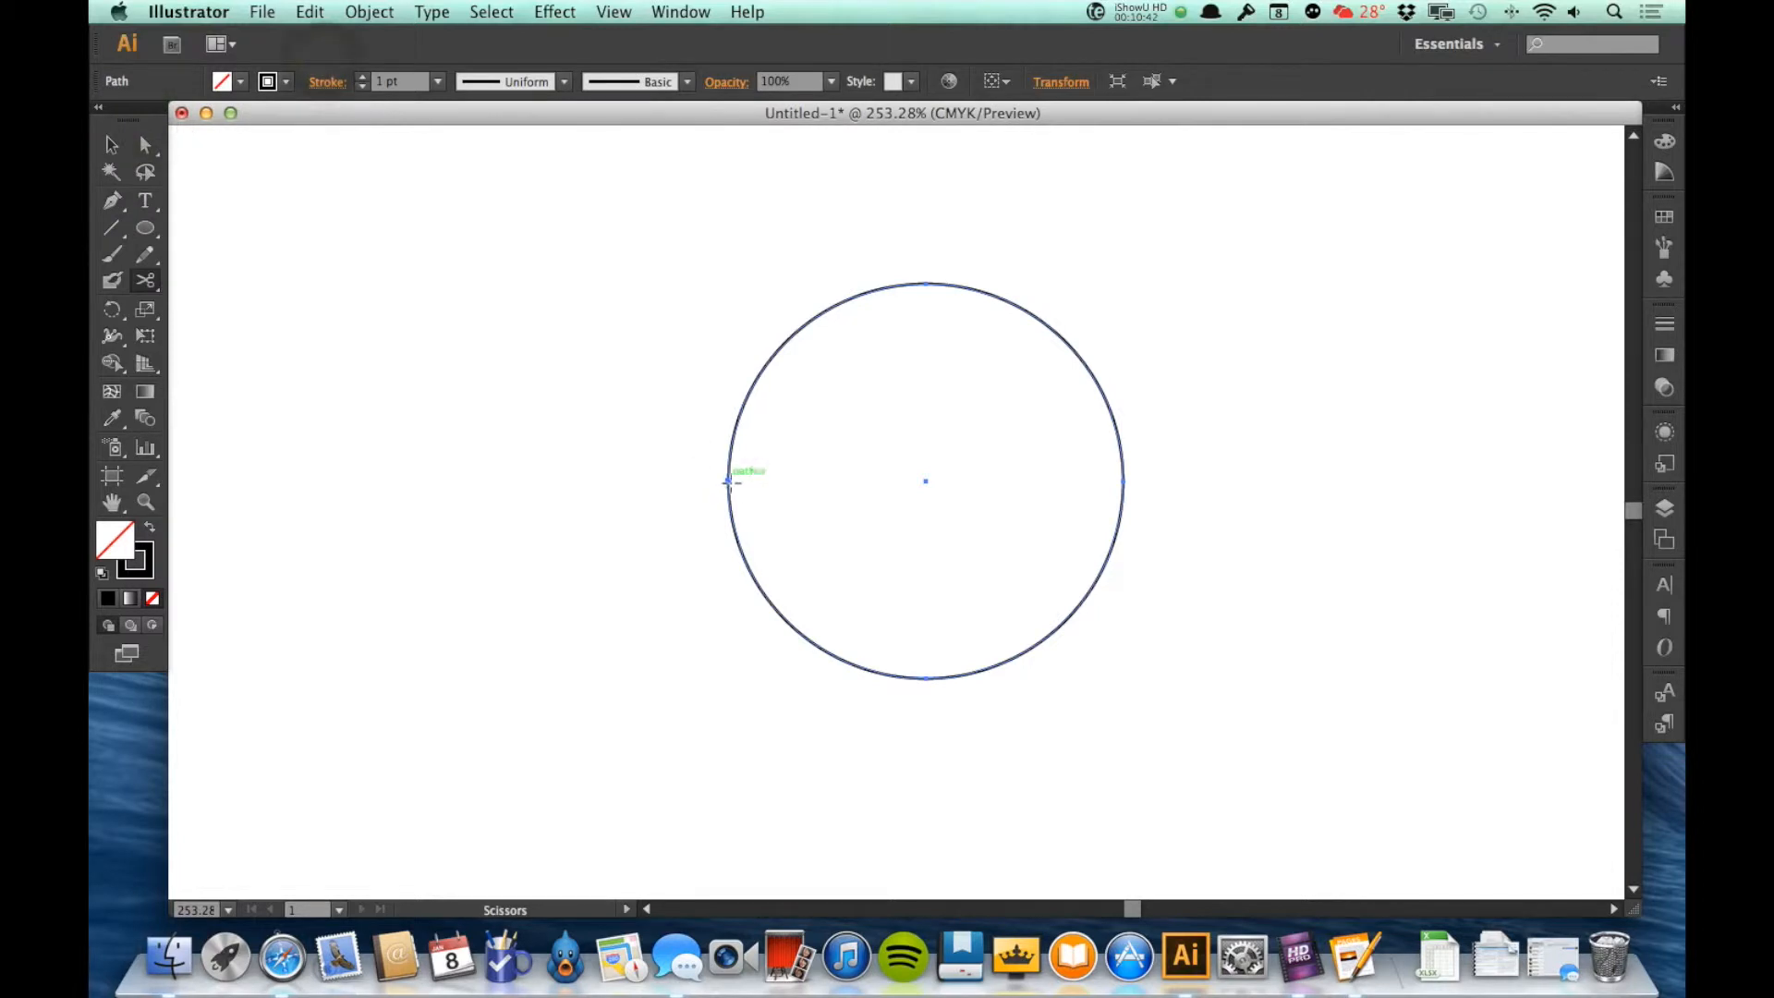
# Step: Cut the circle's outline at its upper-left and lower-right with the Scissors tool and move the upper half up and to the right
pyautogui.click(146, 279)
pyautogui.click(760, 373)
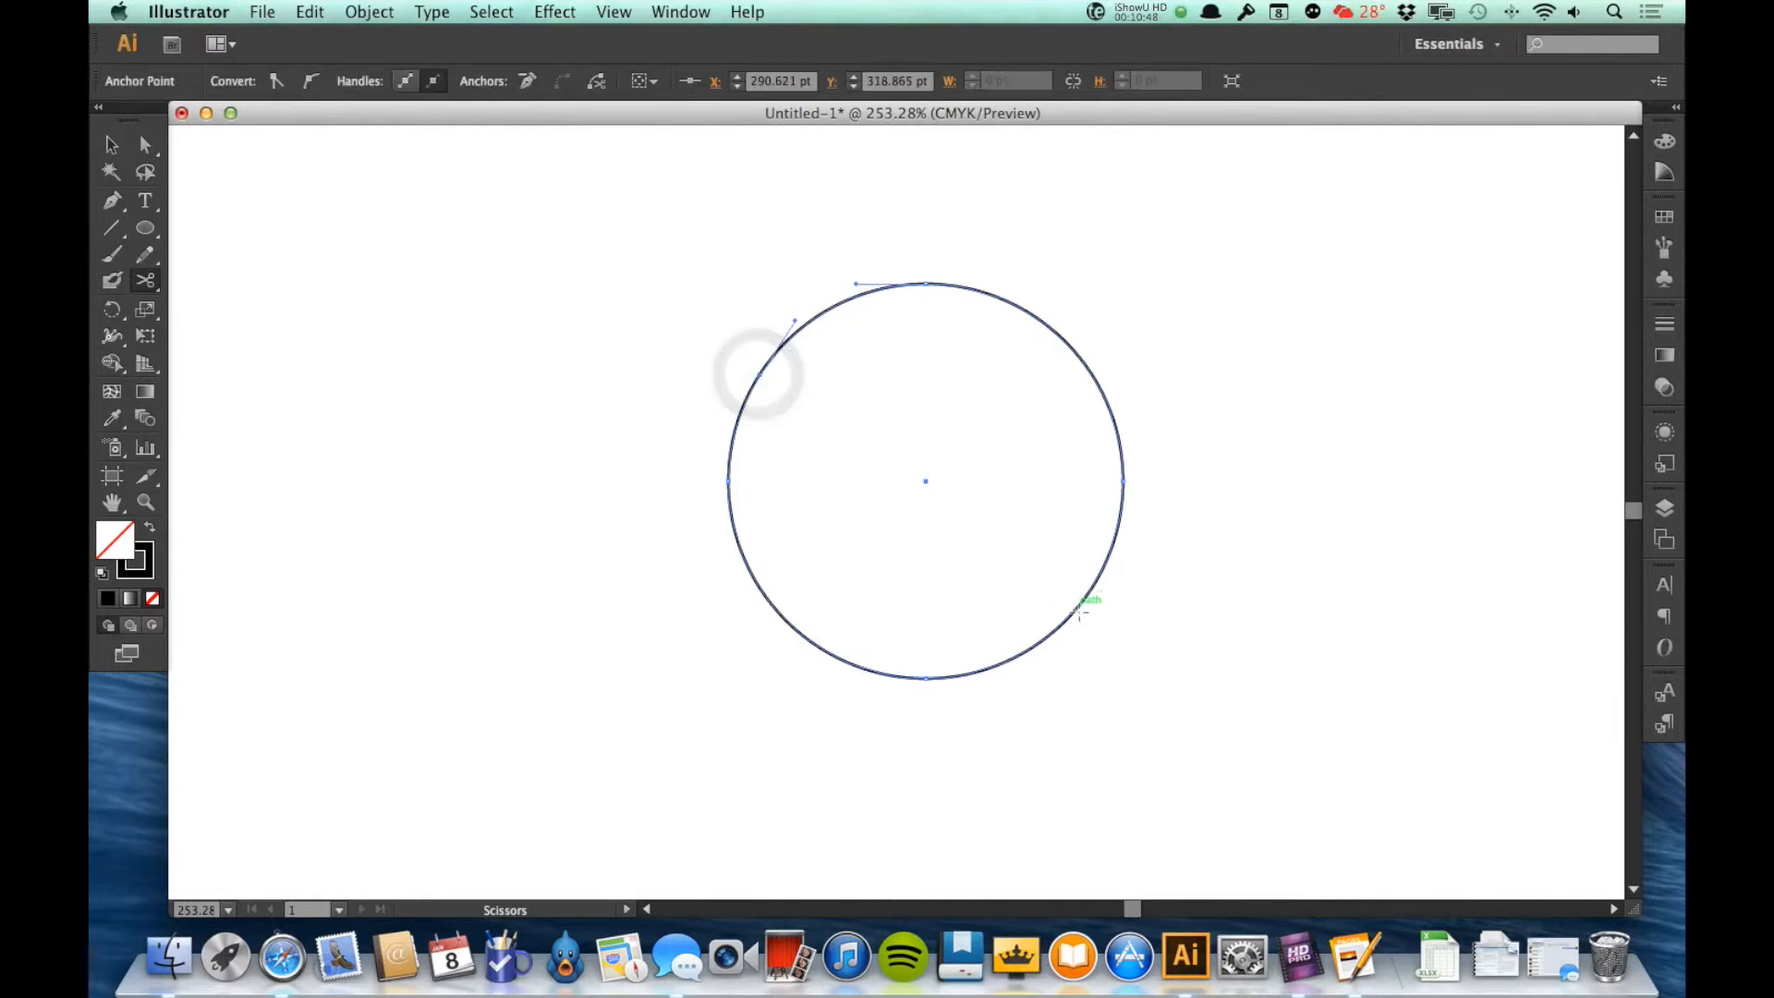
pyautogui.click(1076, 609)
pyautogui.press('v')
pyautogui.moveTo(1078, 348); pyautogui.dragTo(1155, 299)
pyautogui.click(1353, 487)
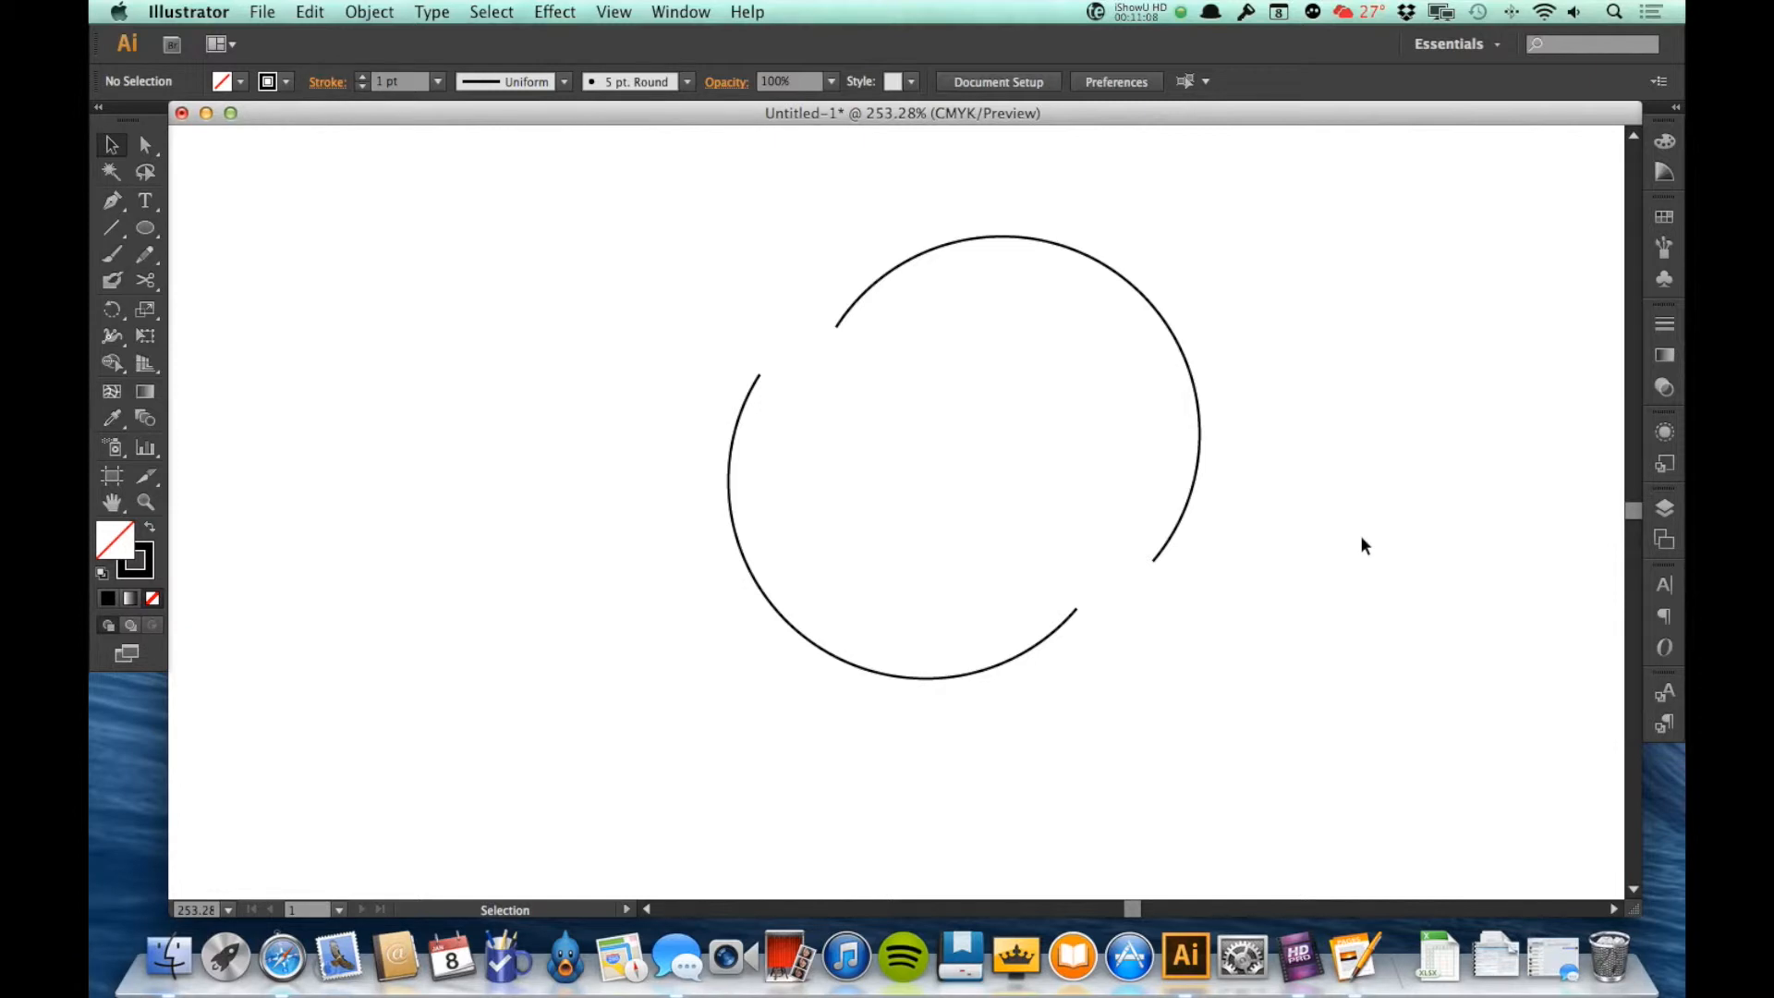
# Step: Delete both halves of the cut circle
pyautogui.moveTo(662, 248); pyautogui.dragTo(1253, 647)
pyautogui.press('Delete')
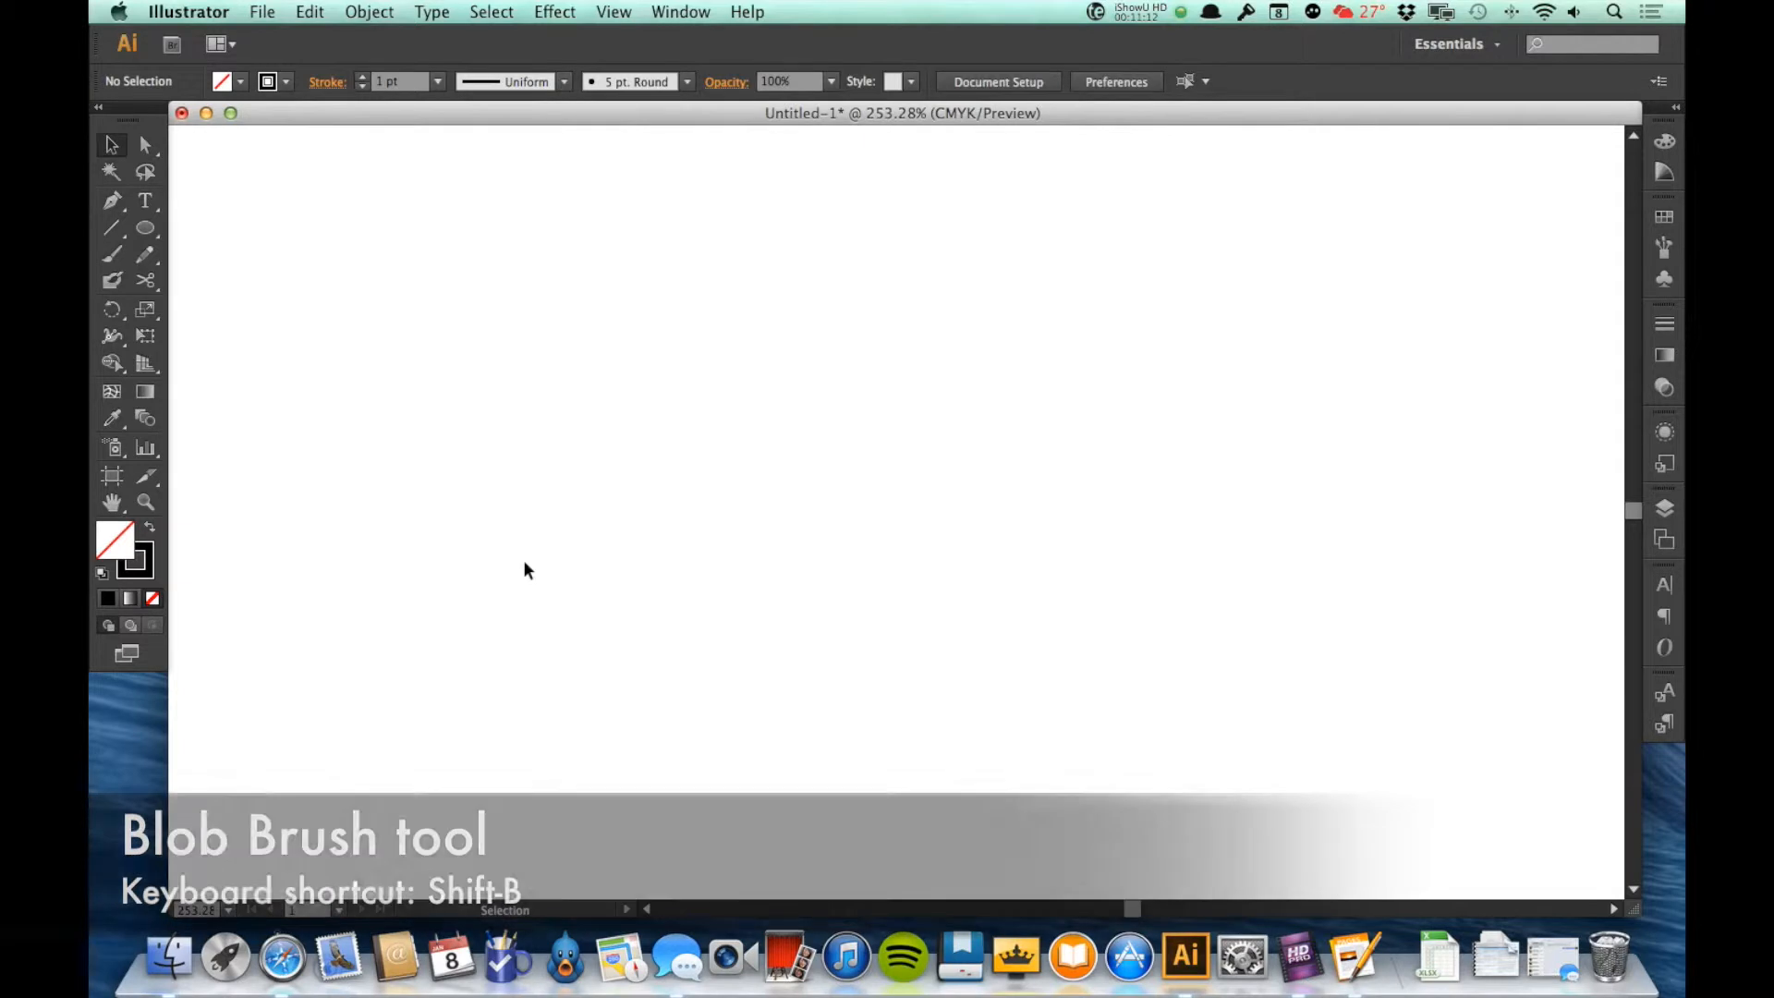
# Step: Switch to the Blob Brush tool and enlarge the brush by six increments
pyautogui.click(113, 282)
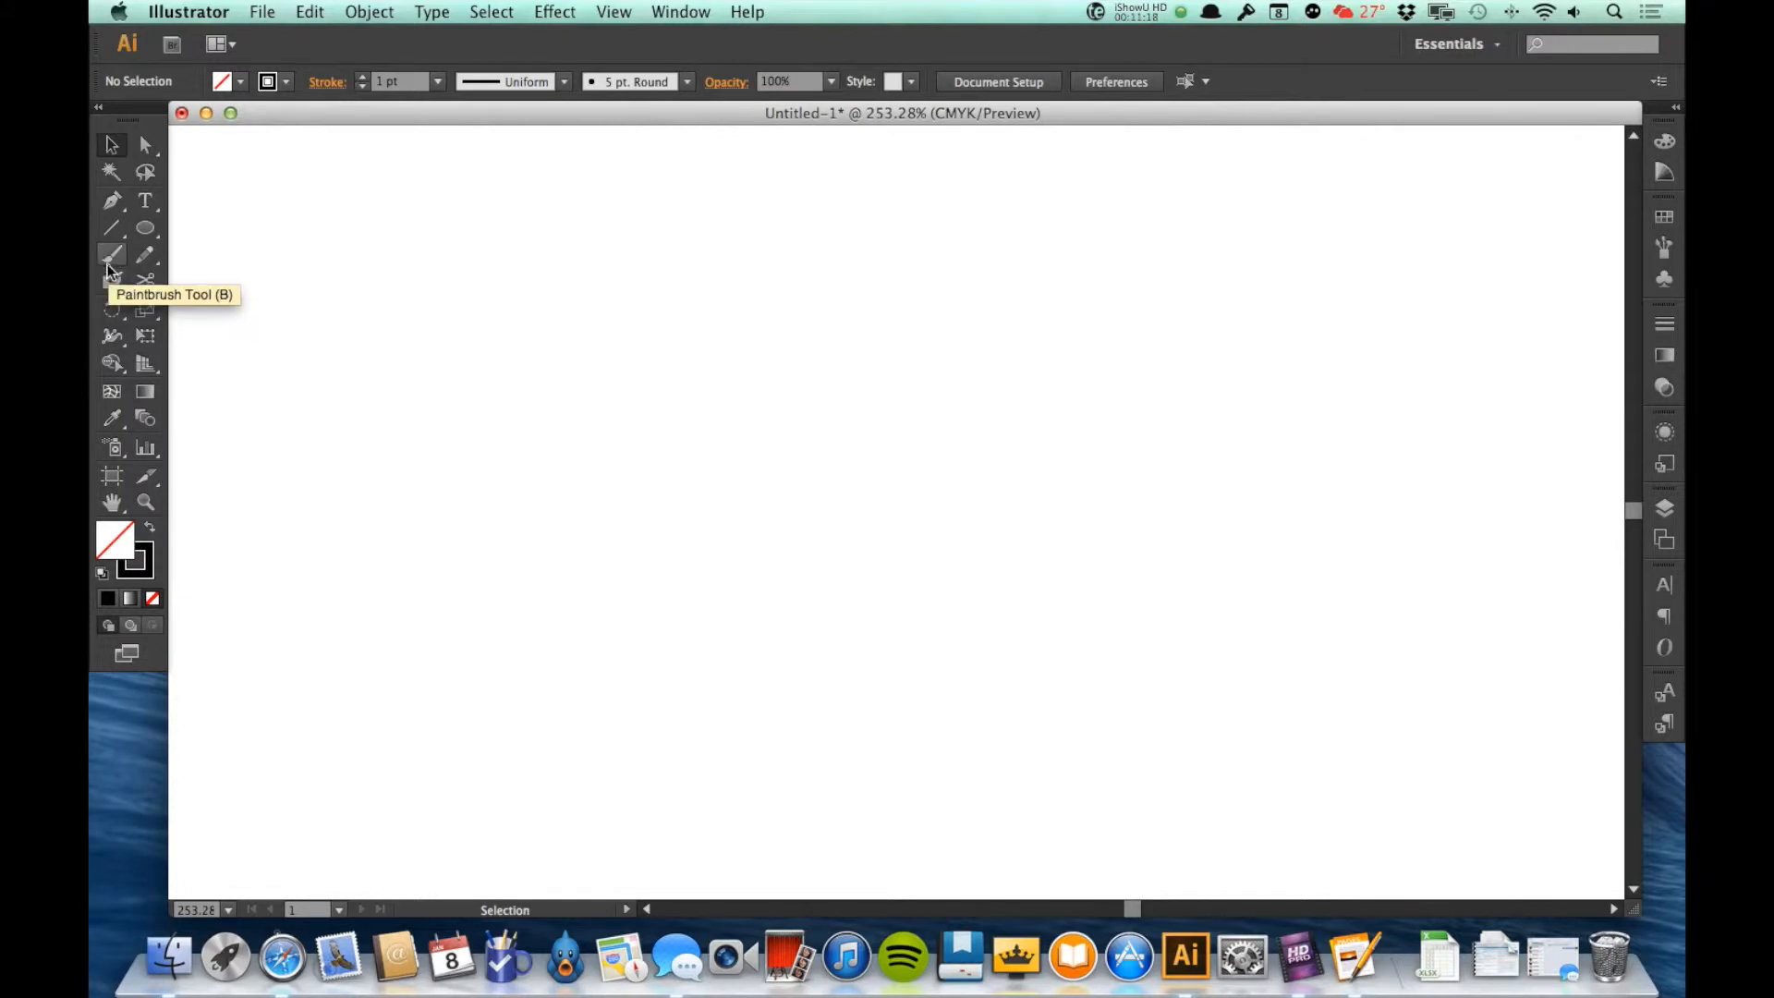
pyautogui.click(111, 280)
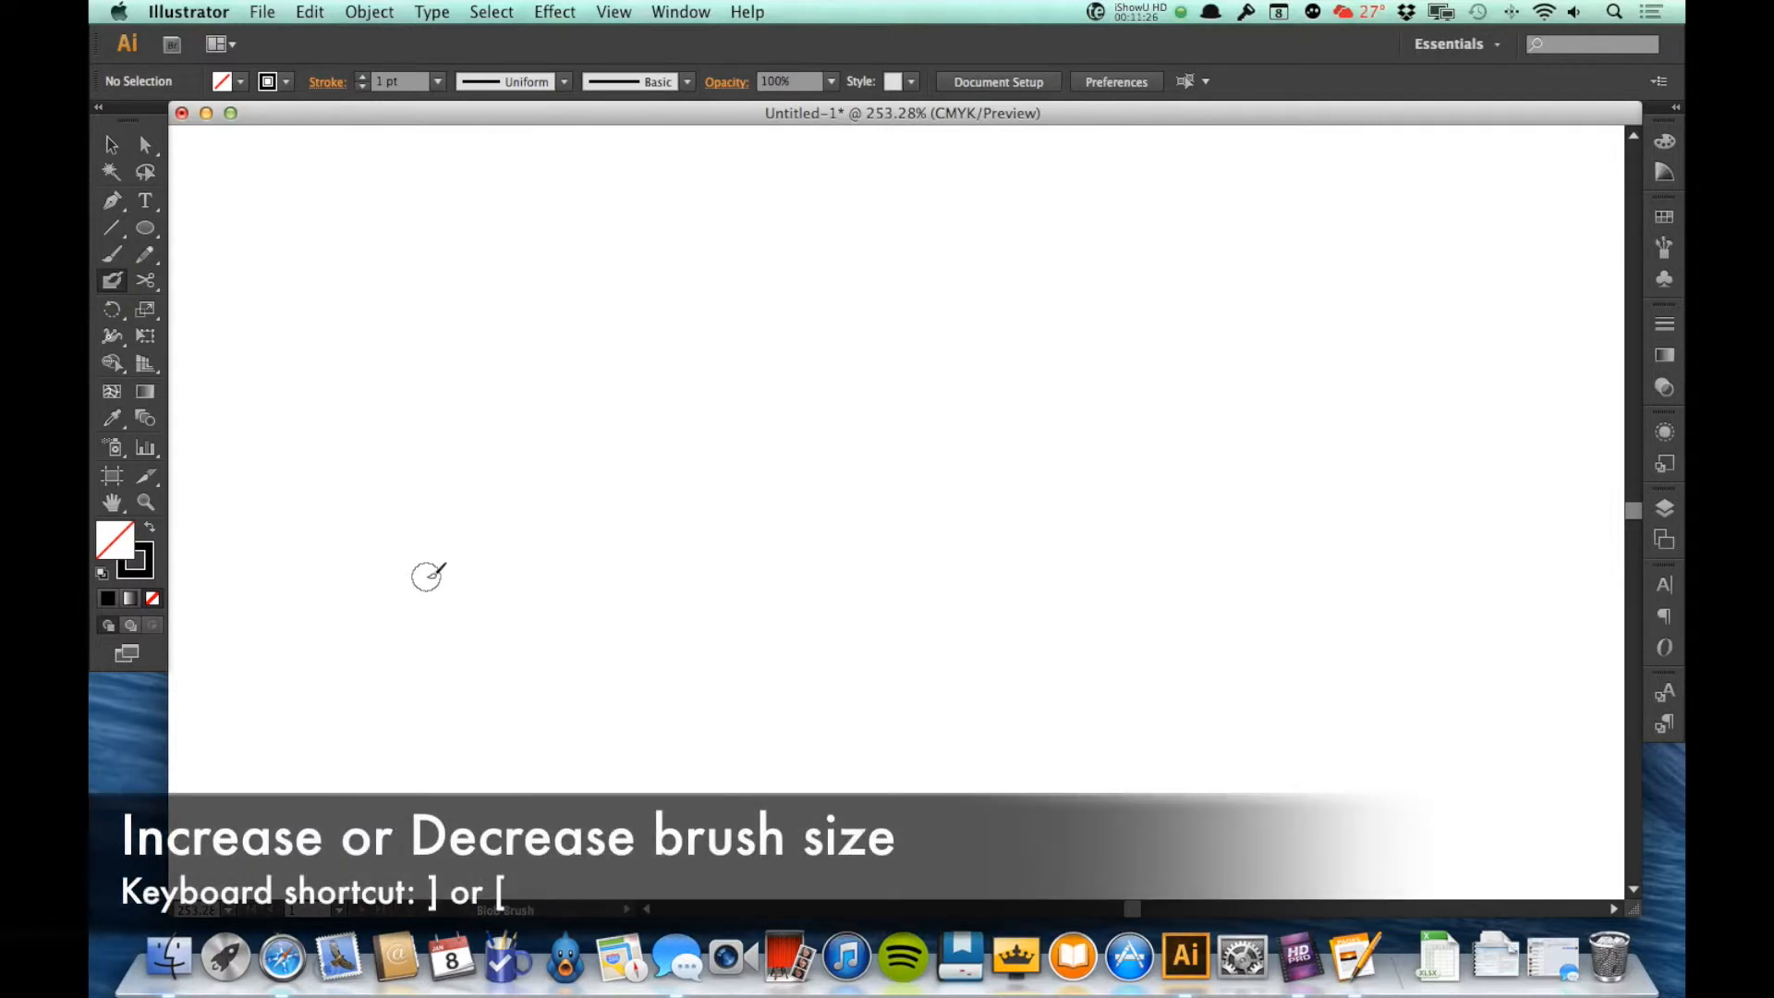
pyautogui.press(']')
pyautogui.press(']')
pyautogui.press(']')
pyautogui.press(']')
pyautogui.press(']')
pyautogui.press(']')
pyautogui.press(']')
pyautogui.press(']')
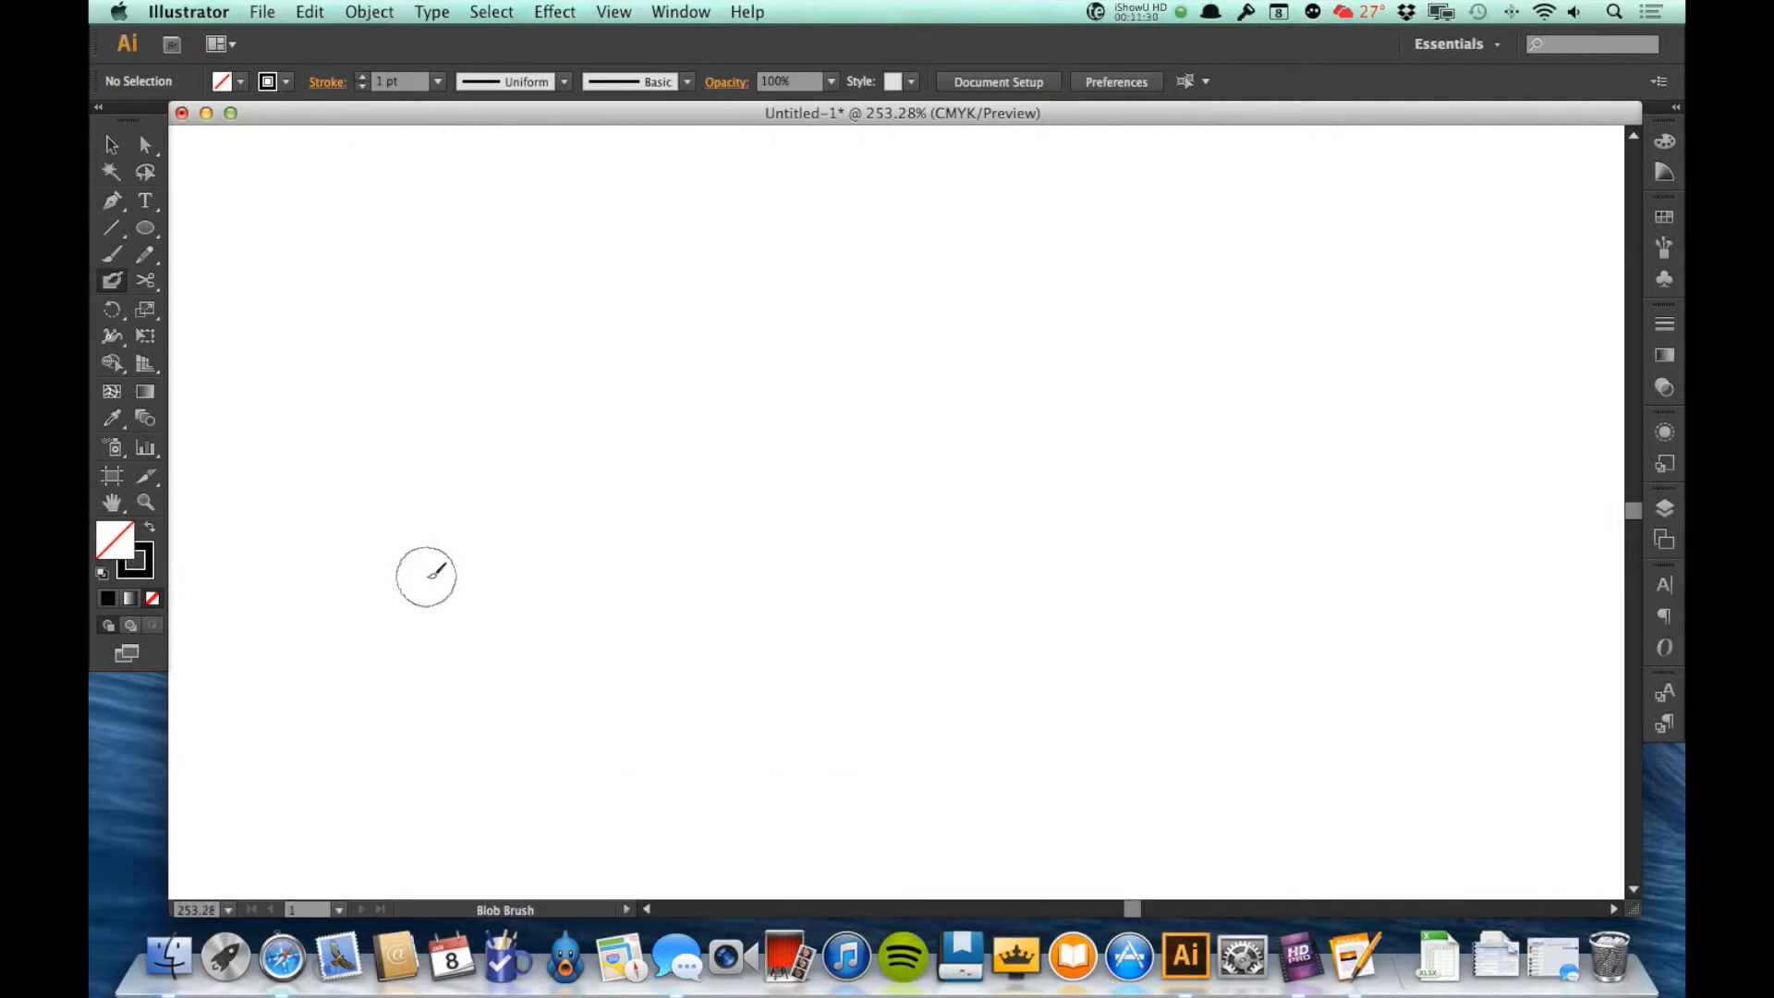
pyautogui.press(']')
pyautogui.press(']')
pyautogui.press(']')
# Step: Pick a blue fill and paint a thick wavy Blob Brush stroke across the canvas, hooking back downward at its right end
pyautogui.click(240, 82)
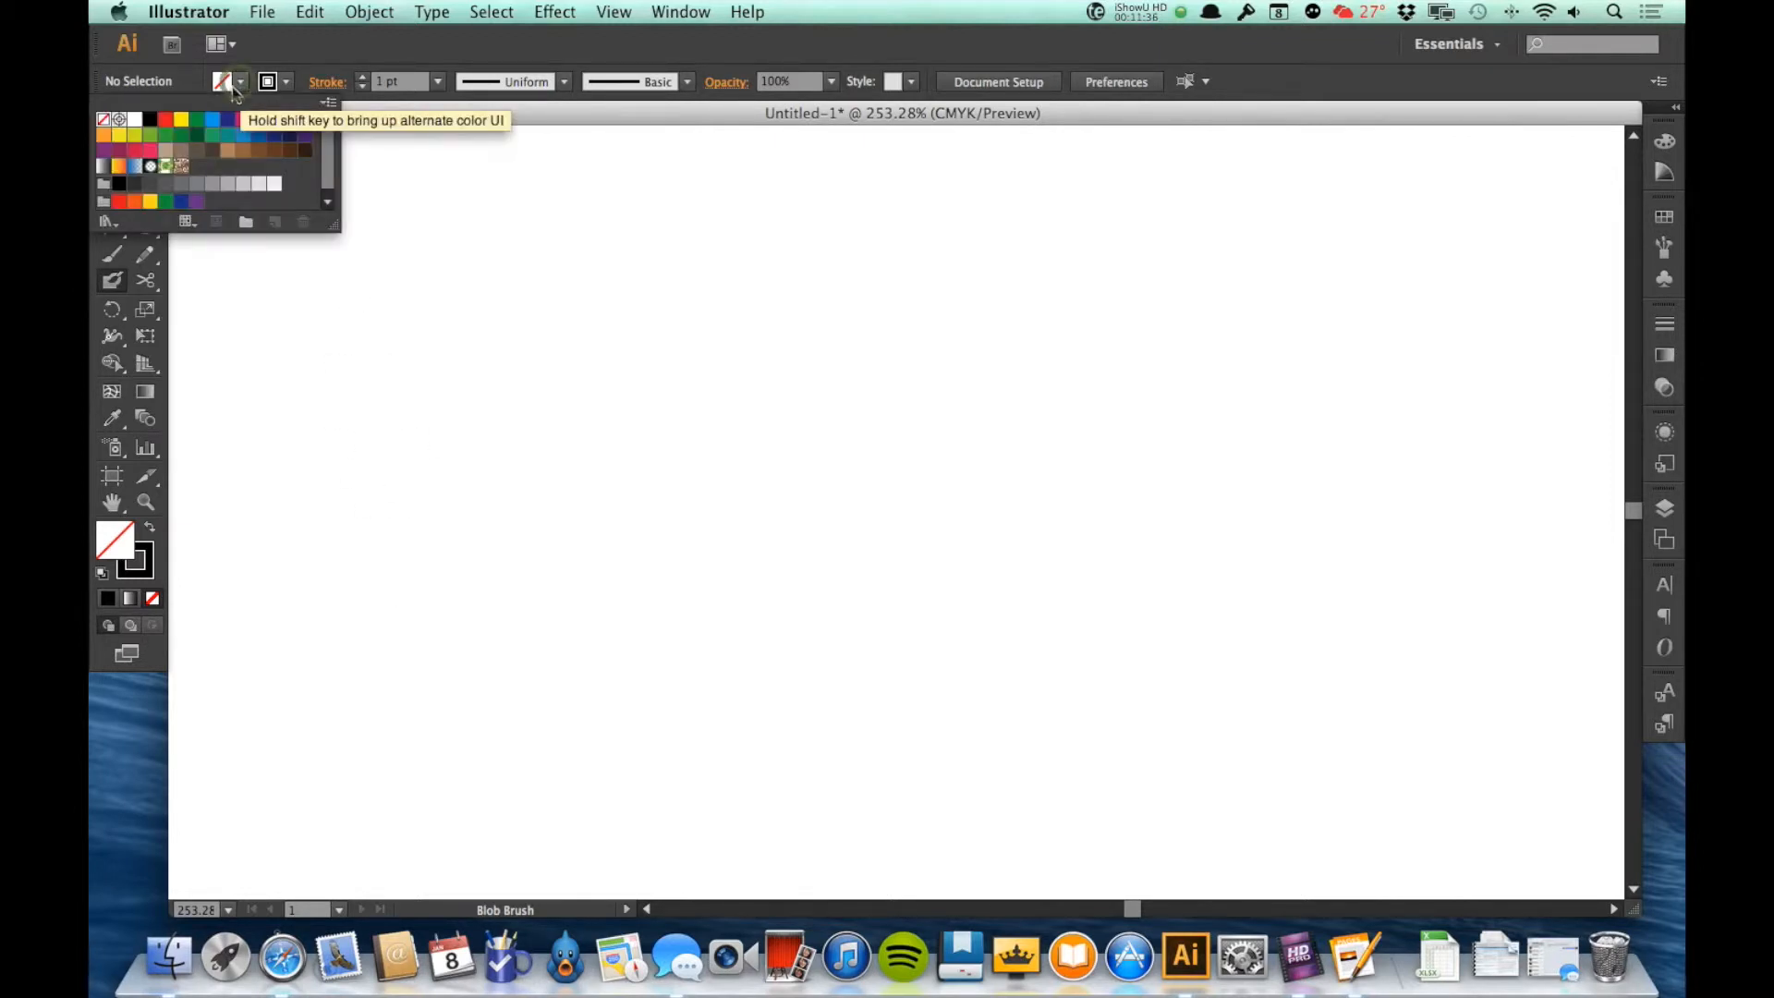
pyautogui.click(261, 134)
pyautogui.click(319, 43)
pyautogui.moveTo(443, 602)
pyautogui.mouseDown()
pyautogui.moveTo(569, 420)
pyautogui.moveTo(719, 391)
pyautogui.moveTo(822, 475)
pyautogui.moveTo(996, 529)
pyautogui.moveTo(1234, 403)
pyautogui.moveTo(1329, 422)
pyautogui.moveTo(1341, 540)
pyautogui.moveTo(1228, 697)
pyautogui.mouseUp()
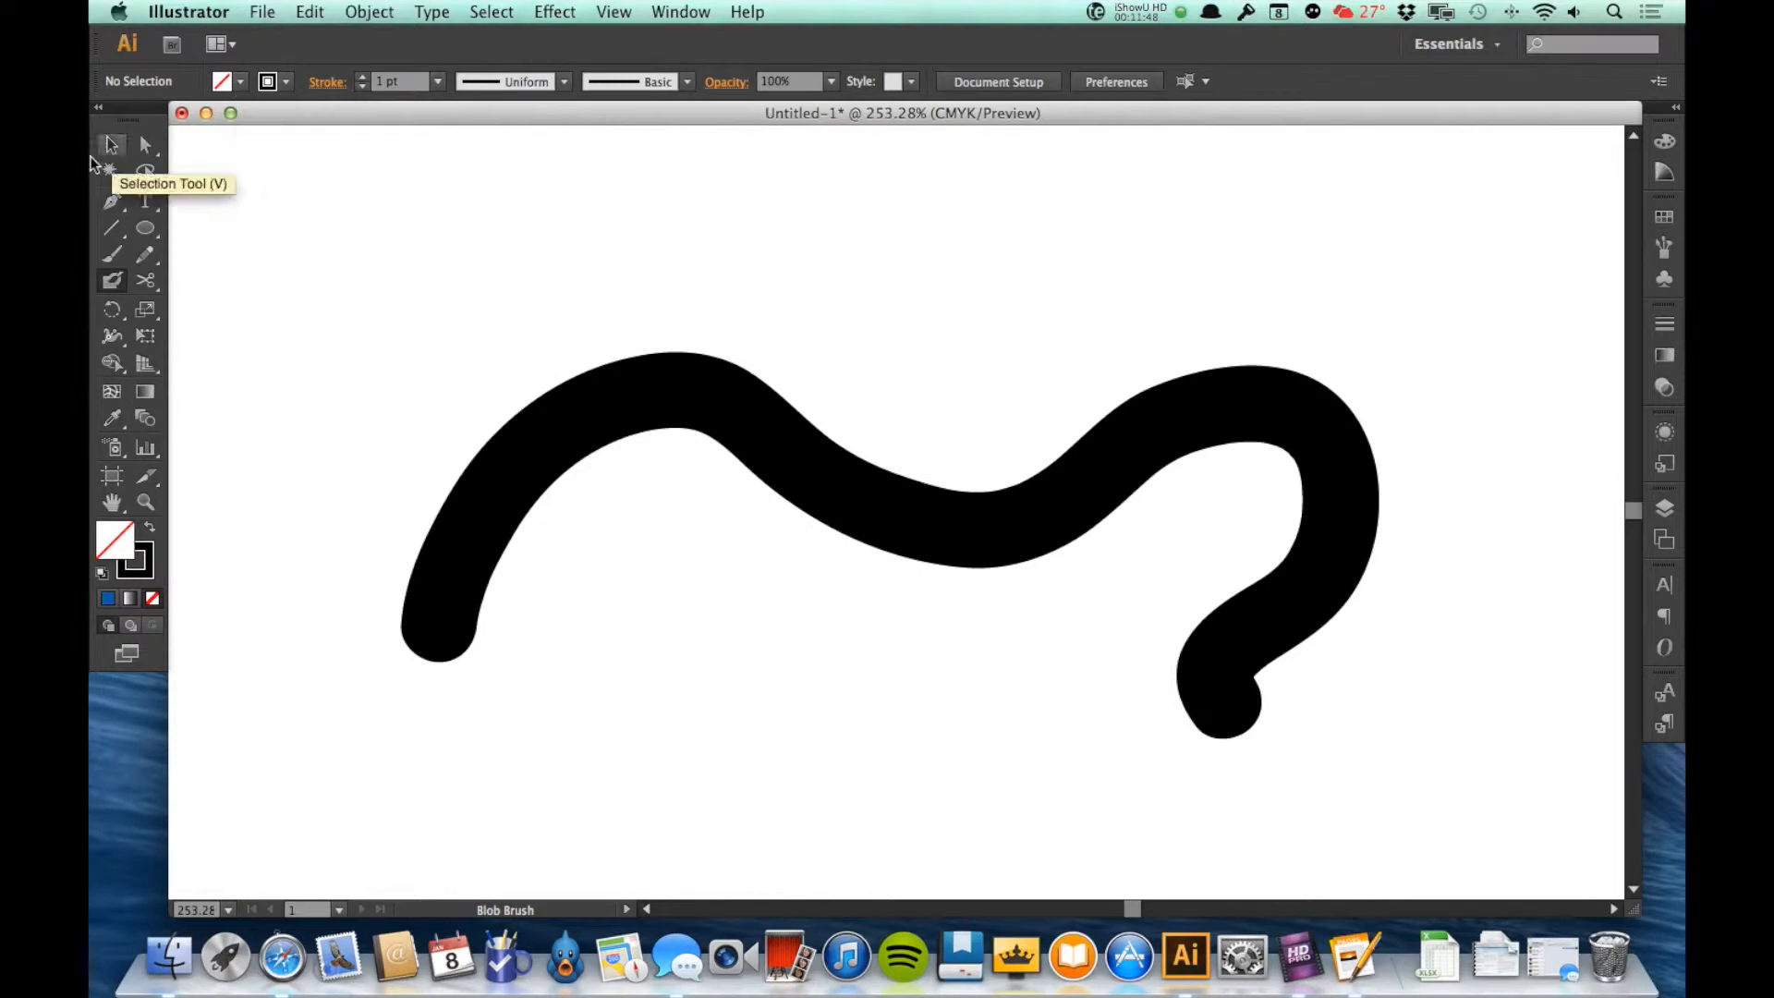
# Step: Give the painted wavy shape a black outline and remove its fill
pyautogui.click(112, 144)
pyautogui.click(931, 538)
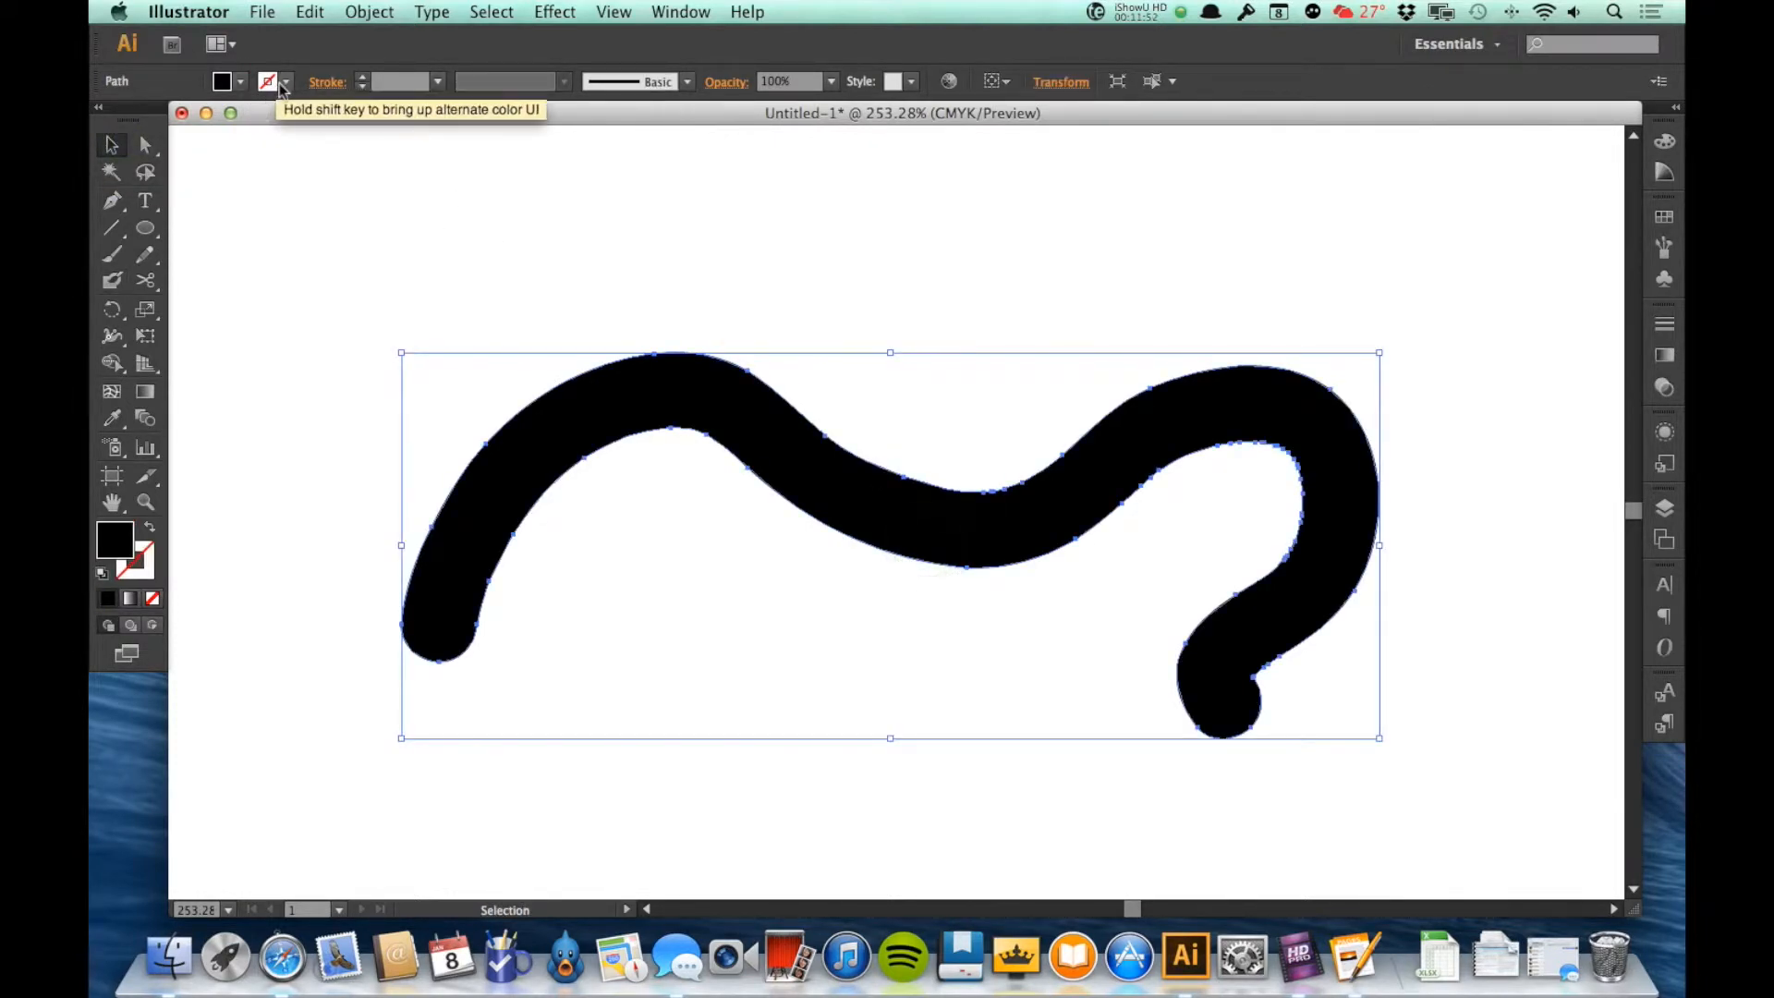
pyautogui.click(282, 83)
pyautogui.click(151, 120)
pyautogui.click(241, 84)
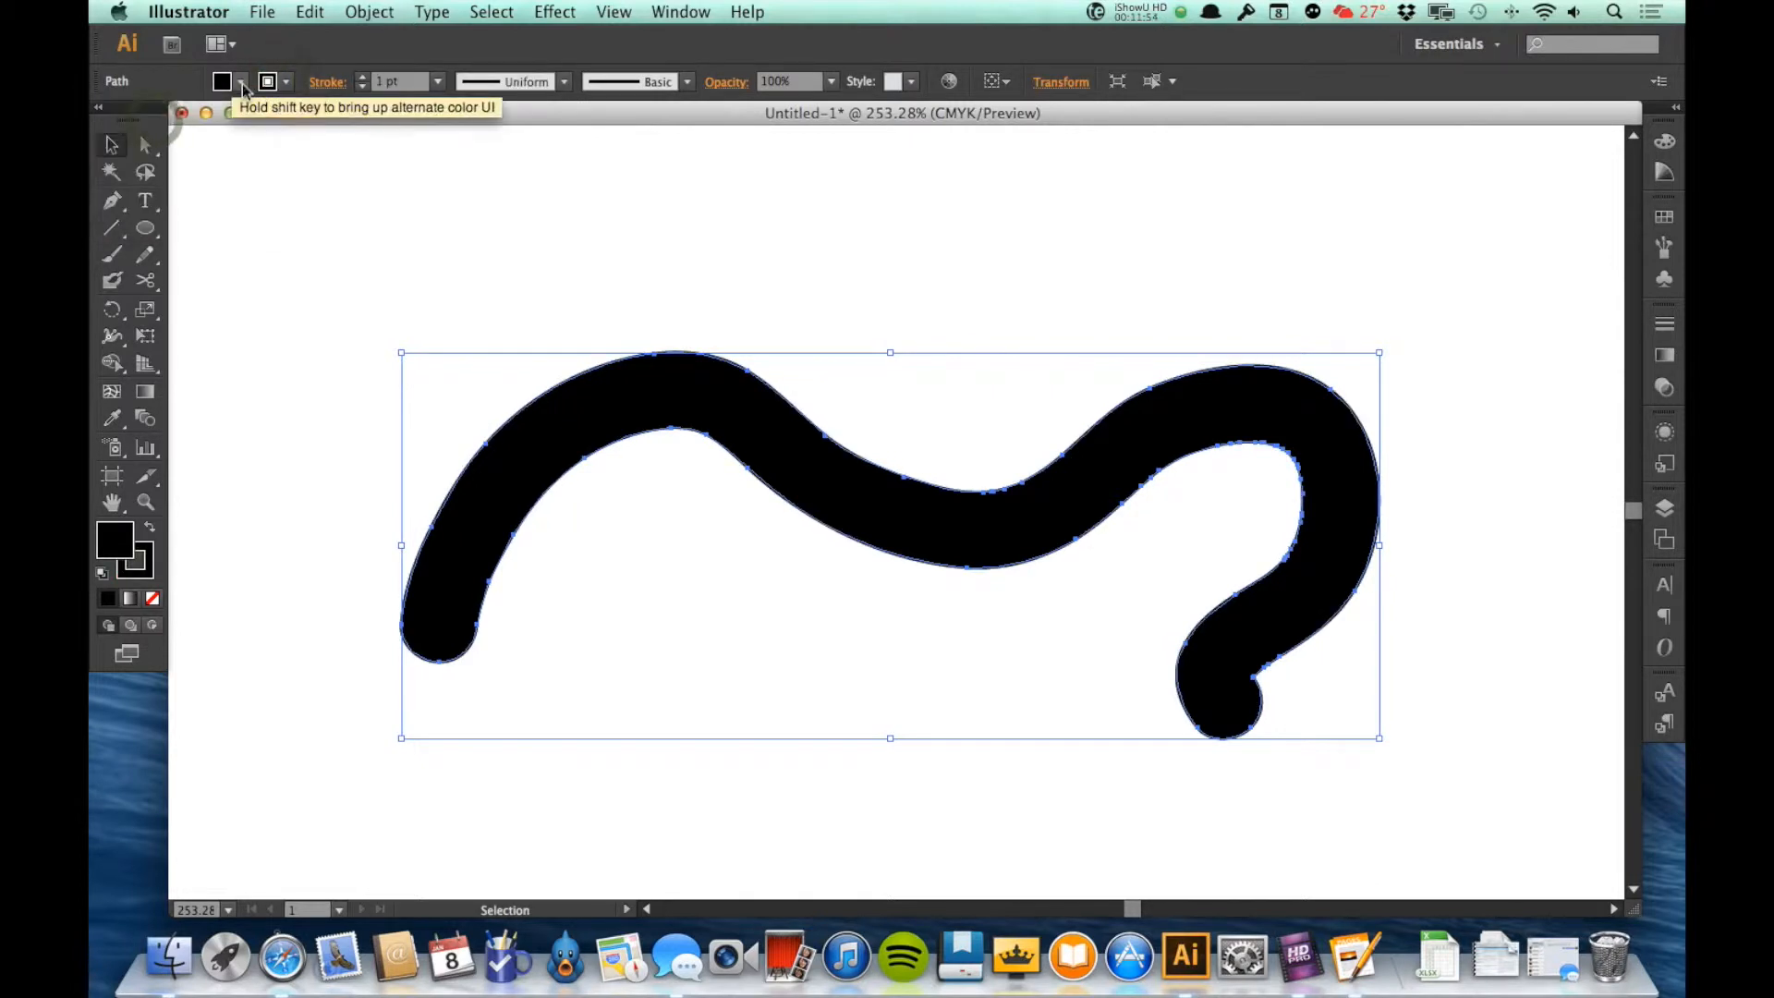
pyautogui.click(241, 84)
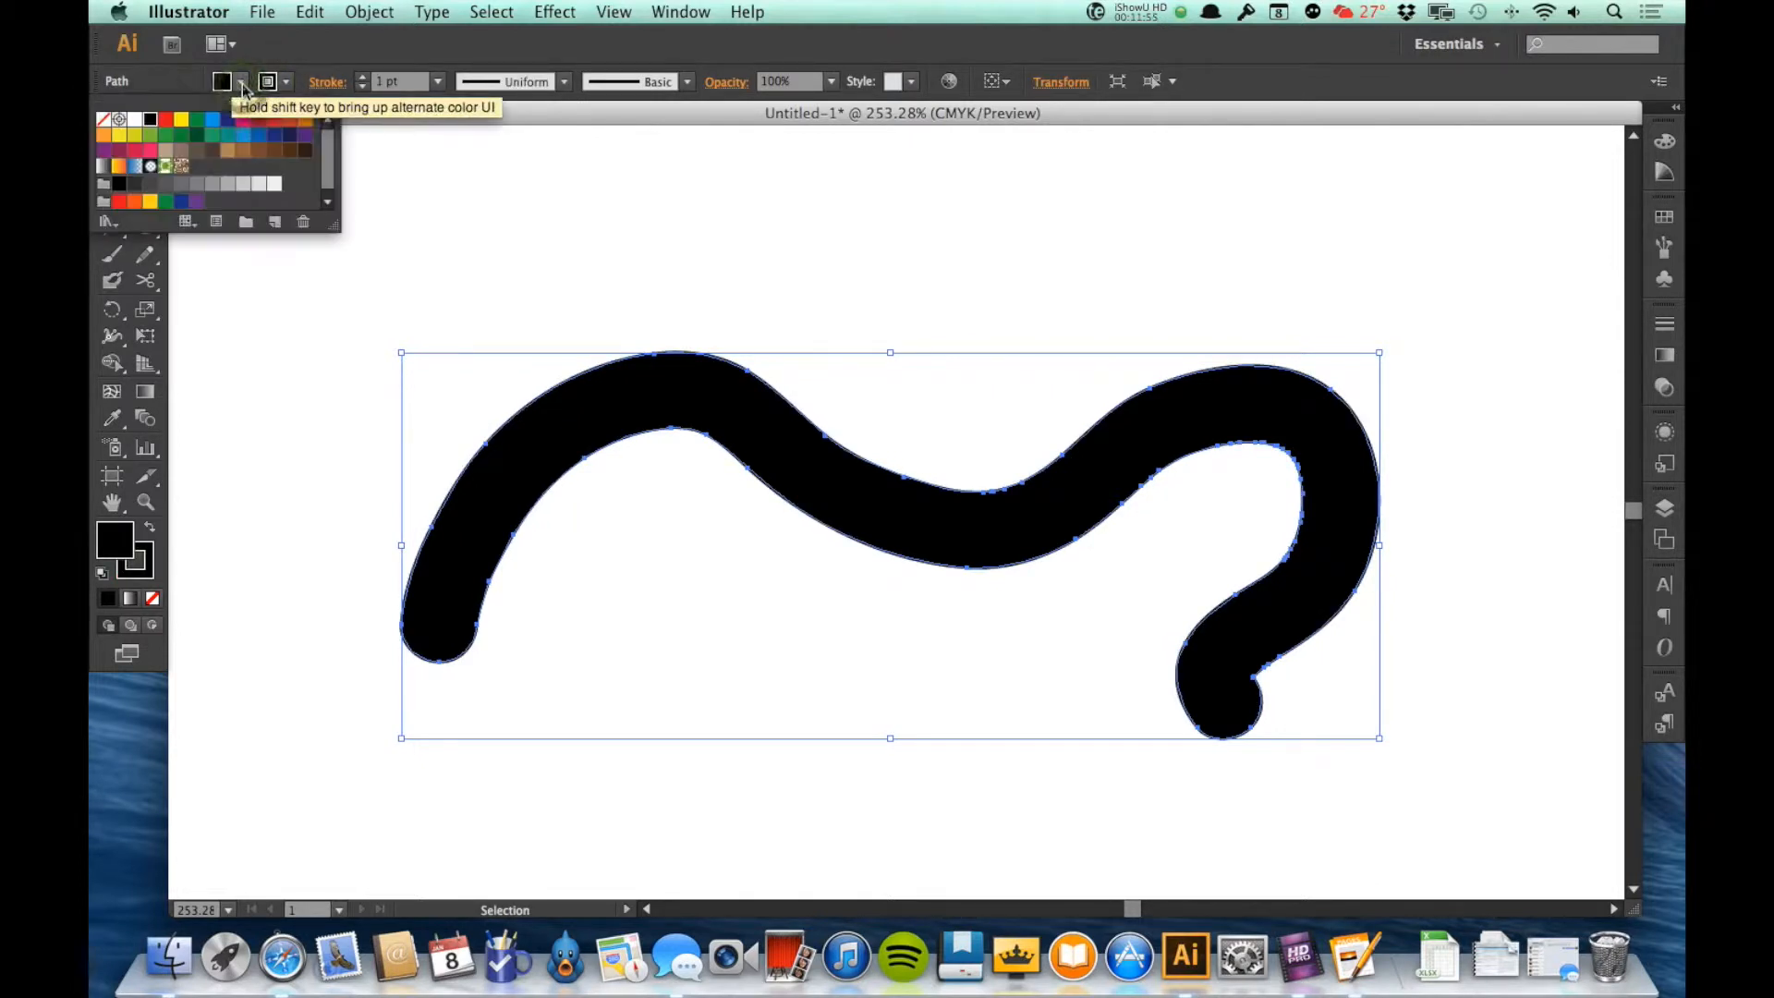
pyautogui.click(101, 120)
pyautogui.click(1461, 551)
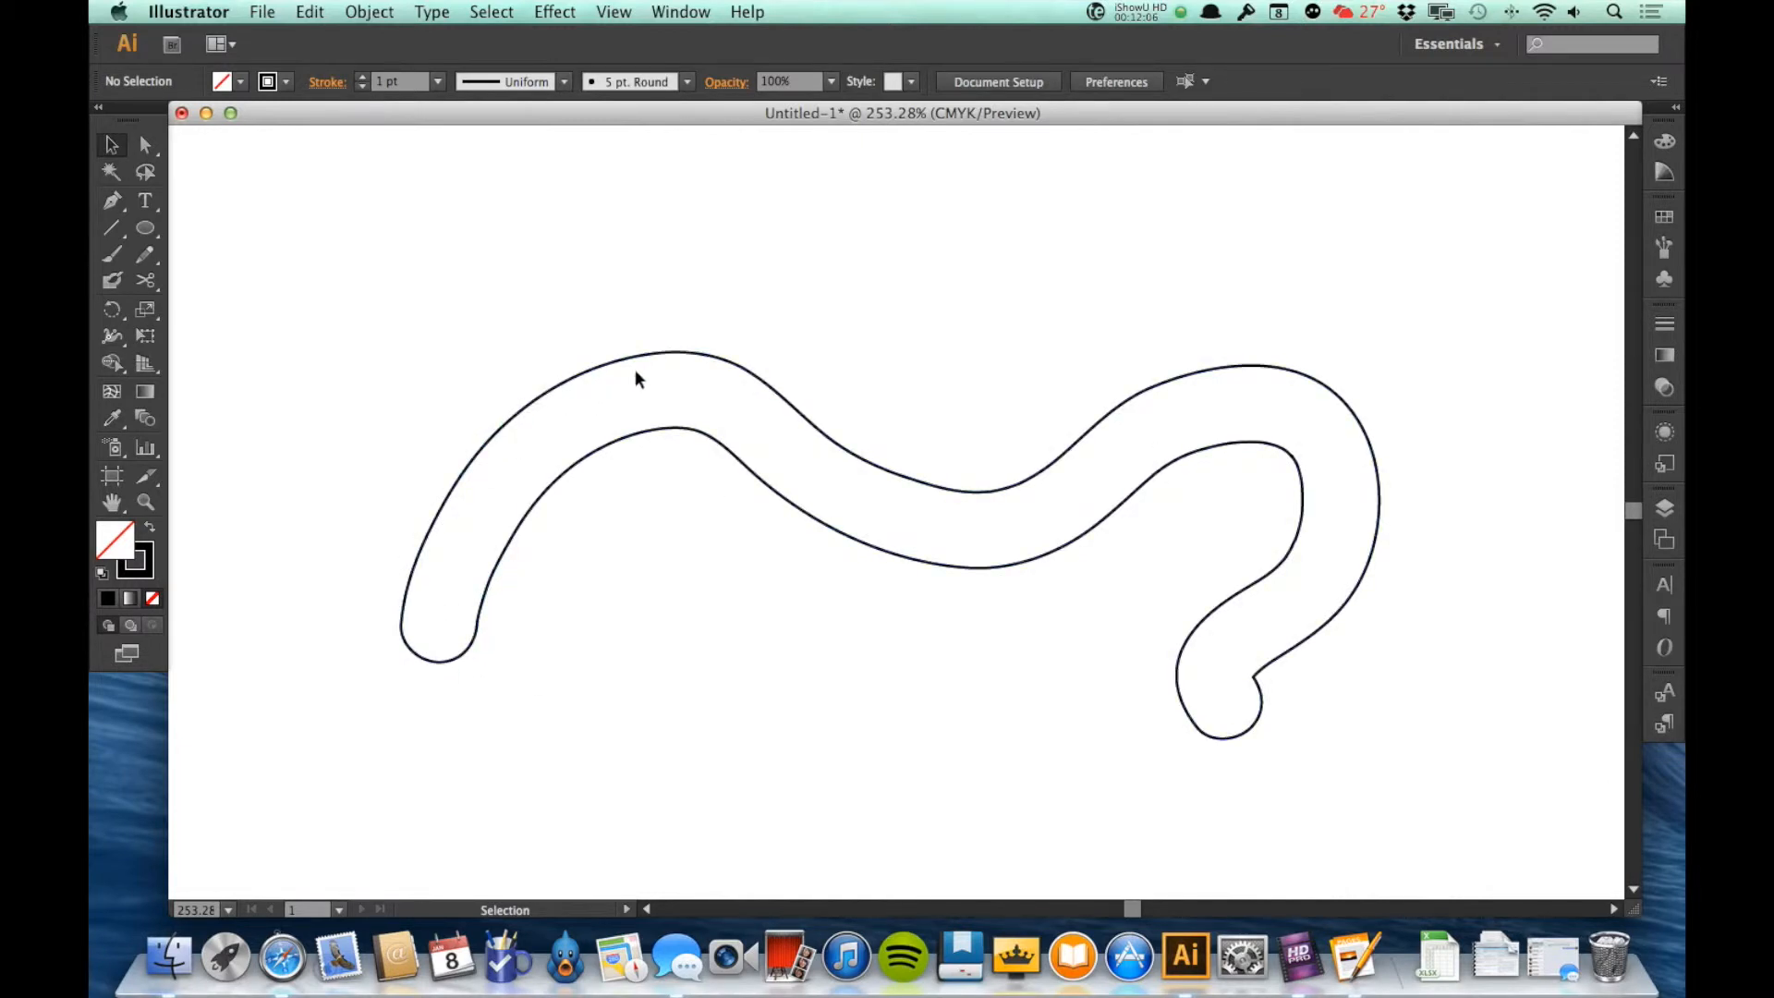
# Step: Paint a second thick Blob Brush curve that crosses the first, dips below it and rises again at the upper right
pyautogui.click(786, 390)
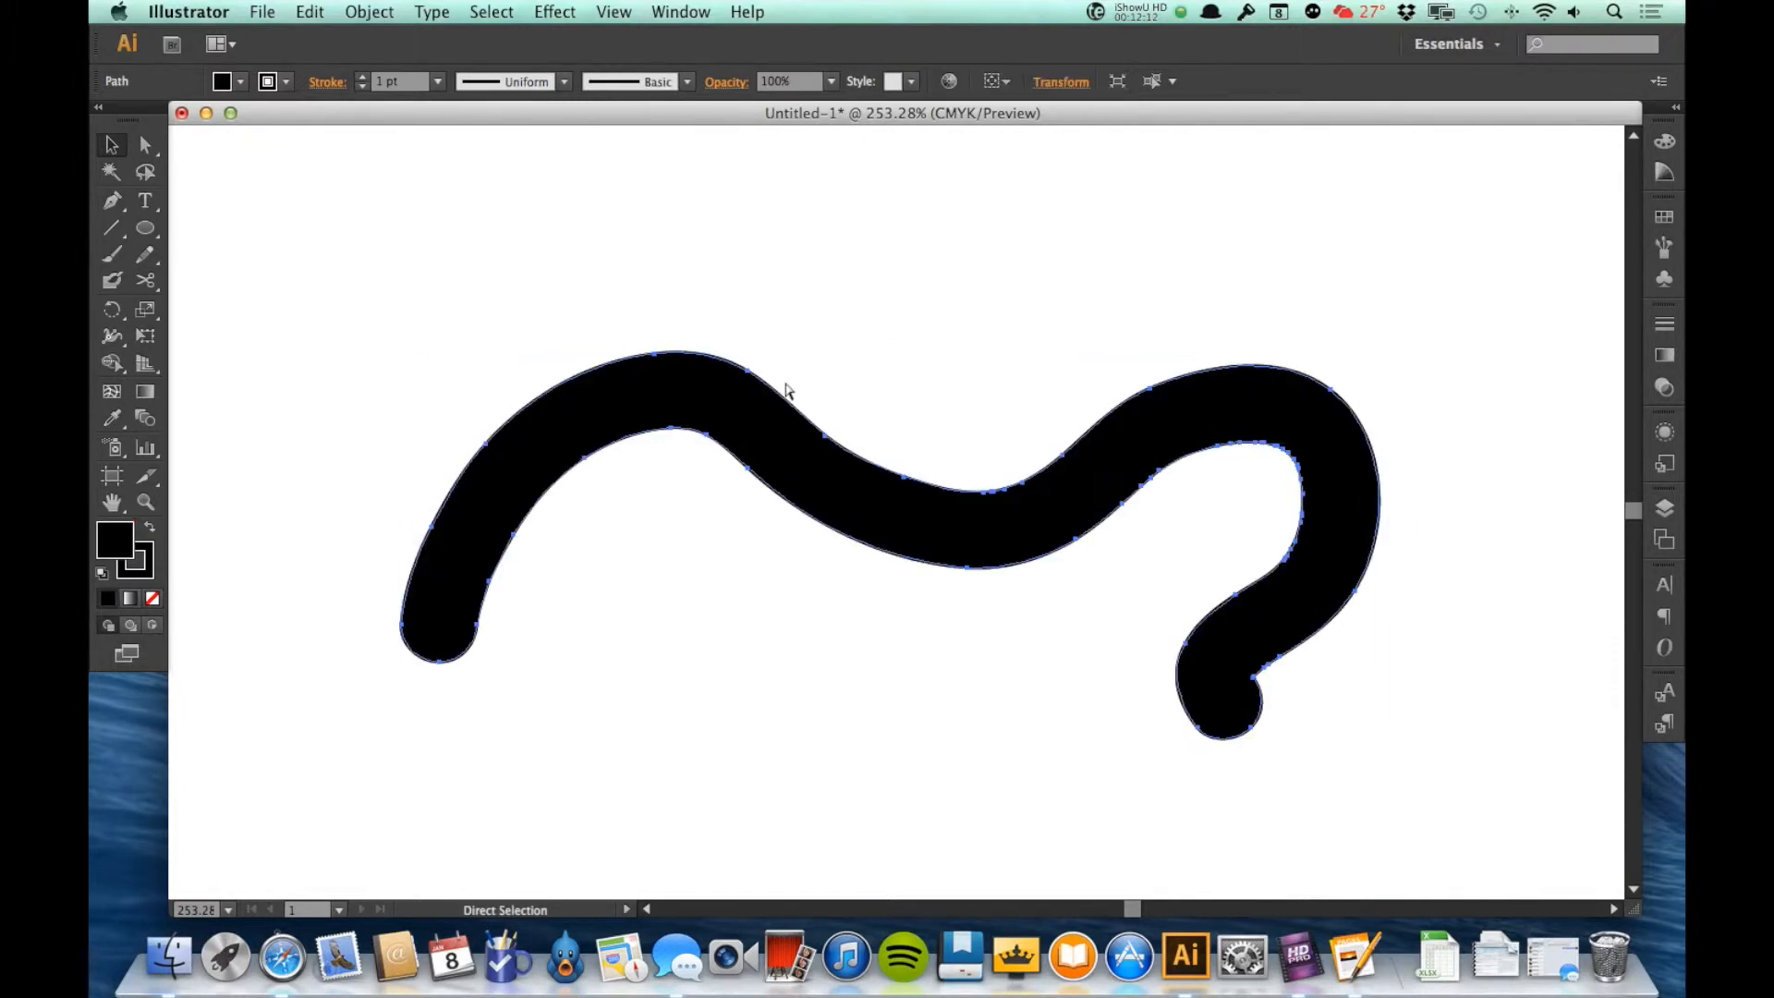
pyautogui.click(112, 280)
pyautogui.moveTo(620, 221)
pyautogui.mouseDown()
pyautogui.moveTo(691, 352)
pyautogui.moveTo(719, 554)
pyautogui.moveTo(852, 690)
pyautogui.moveTo(965, 711)
pyautogui.moveTo(1059, 576)
pyautogui.moveTo(1084, 386)
pyautogui.moveTo(1176, 282)
pyautogui.moveTo(1294, 279)
pyautogui.mouseUp()
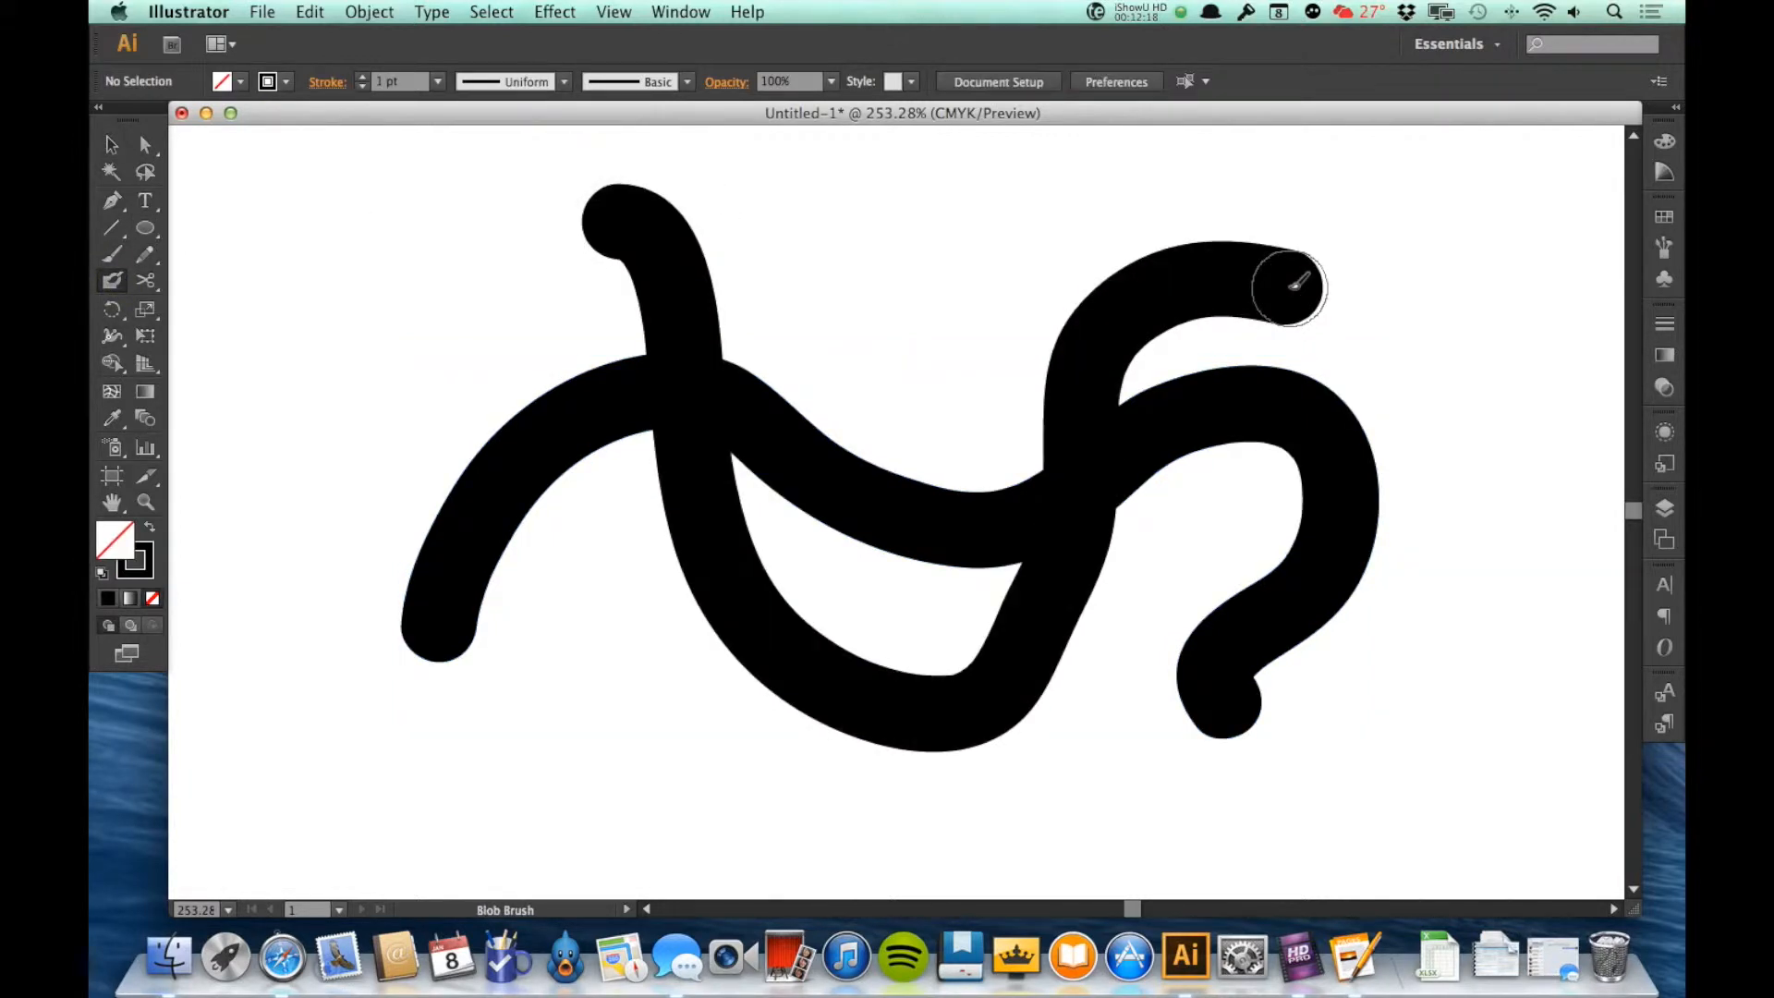
# Step: Remove the merged brush shape's fill, give it a black outline and deselect it
pyautogui.press('v')
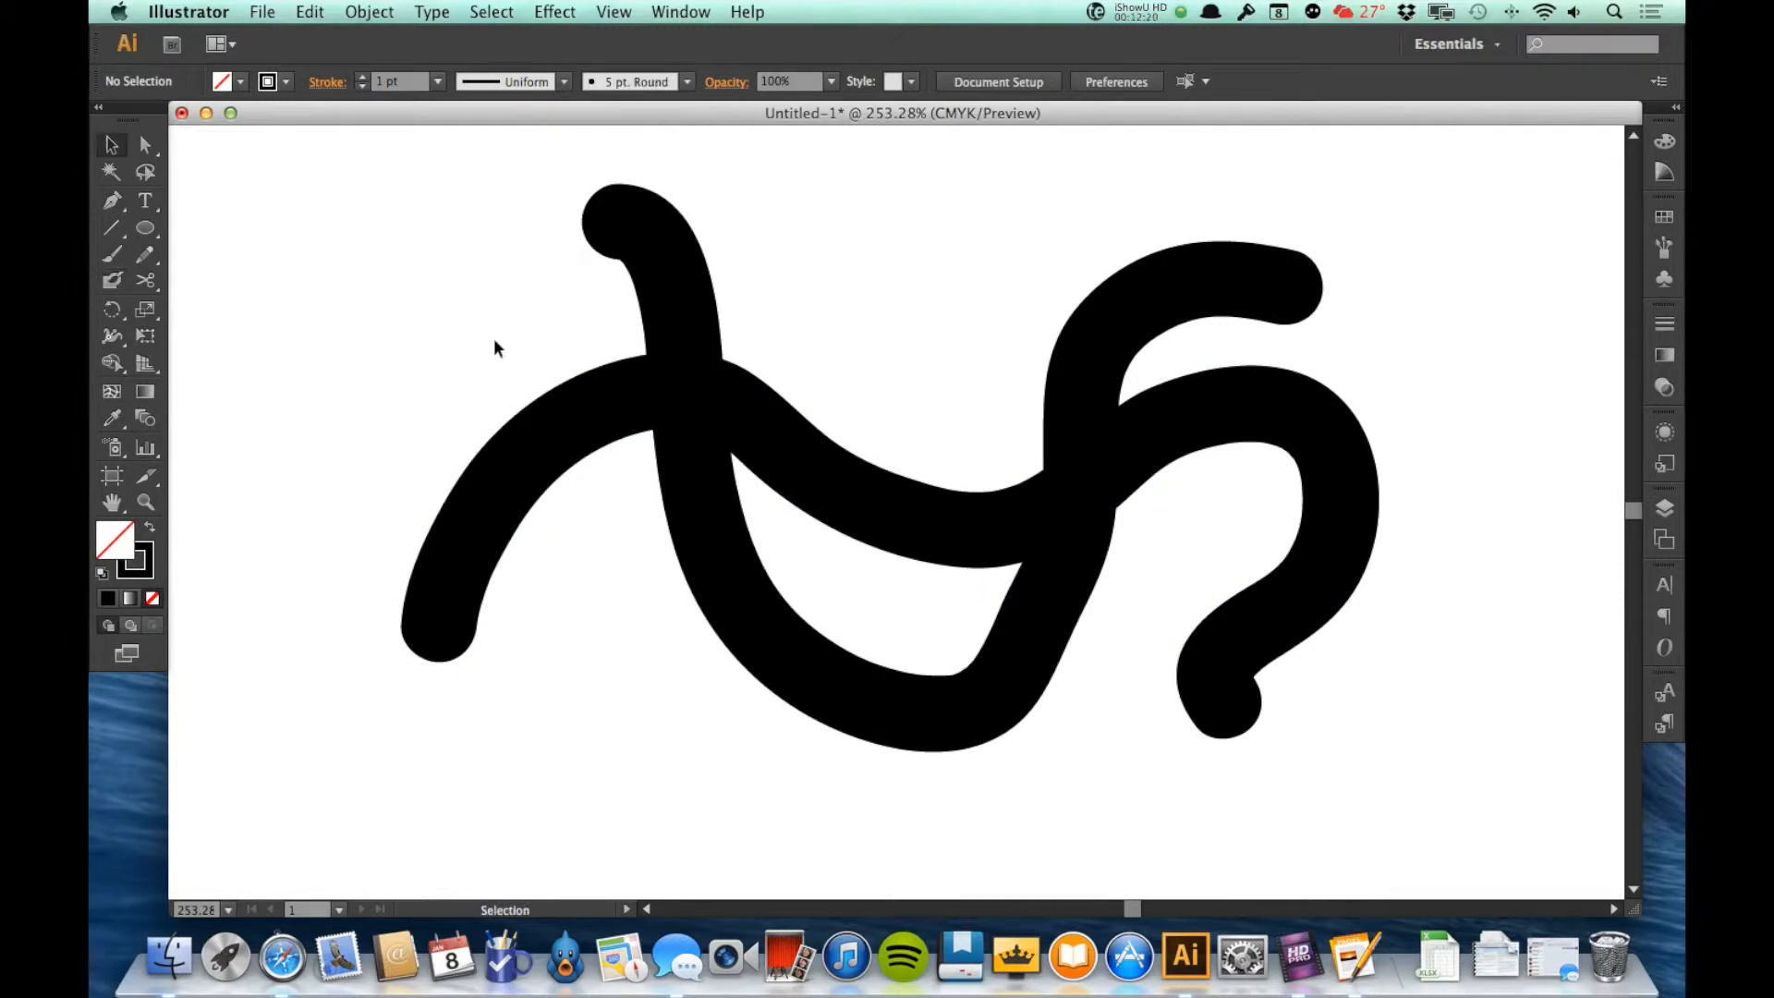
pyautogui.click(617, 400)
pyautogui.click(243, 82)
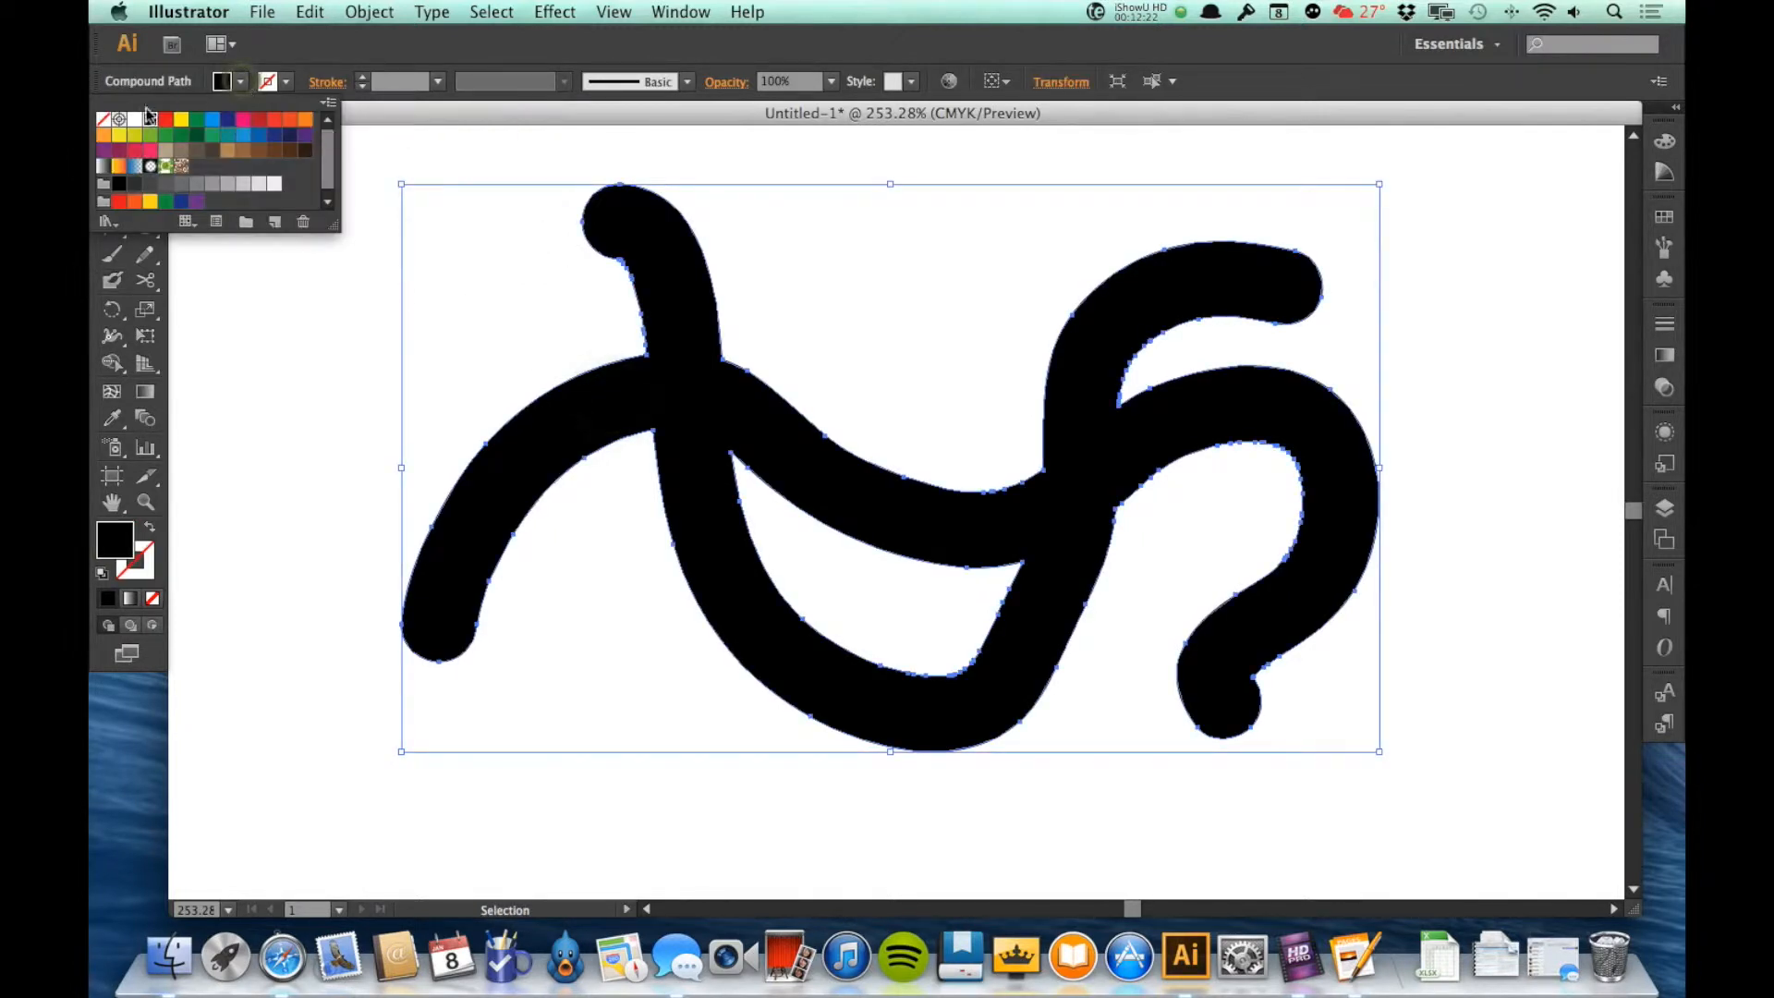
pyautogui.click(102, 119)
pyautogui.click(289, 83)
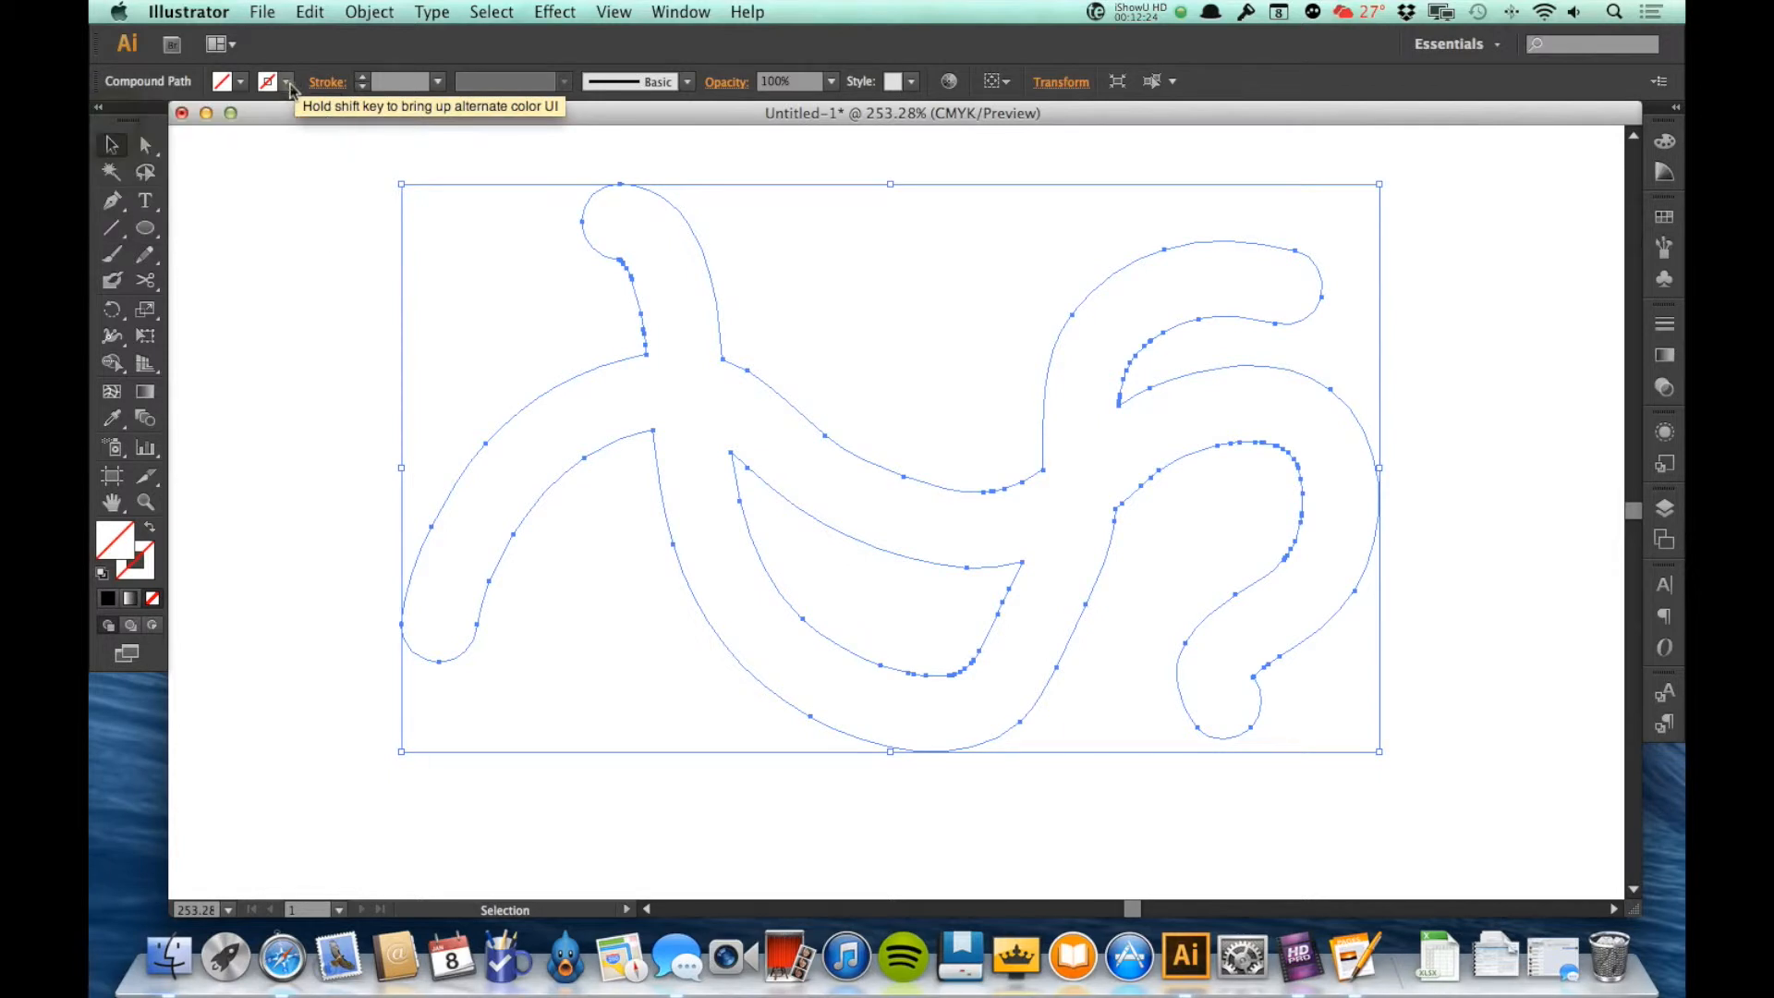
pyautogui.click(288, 83)
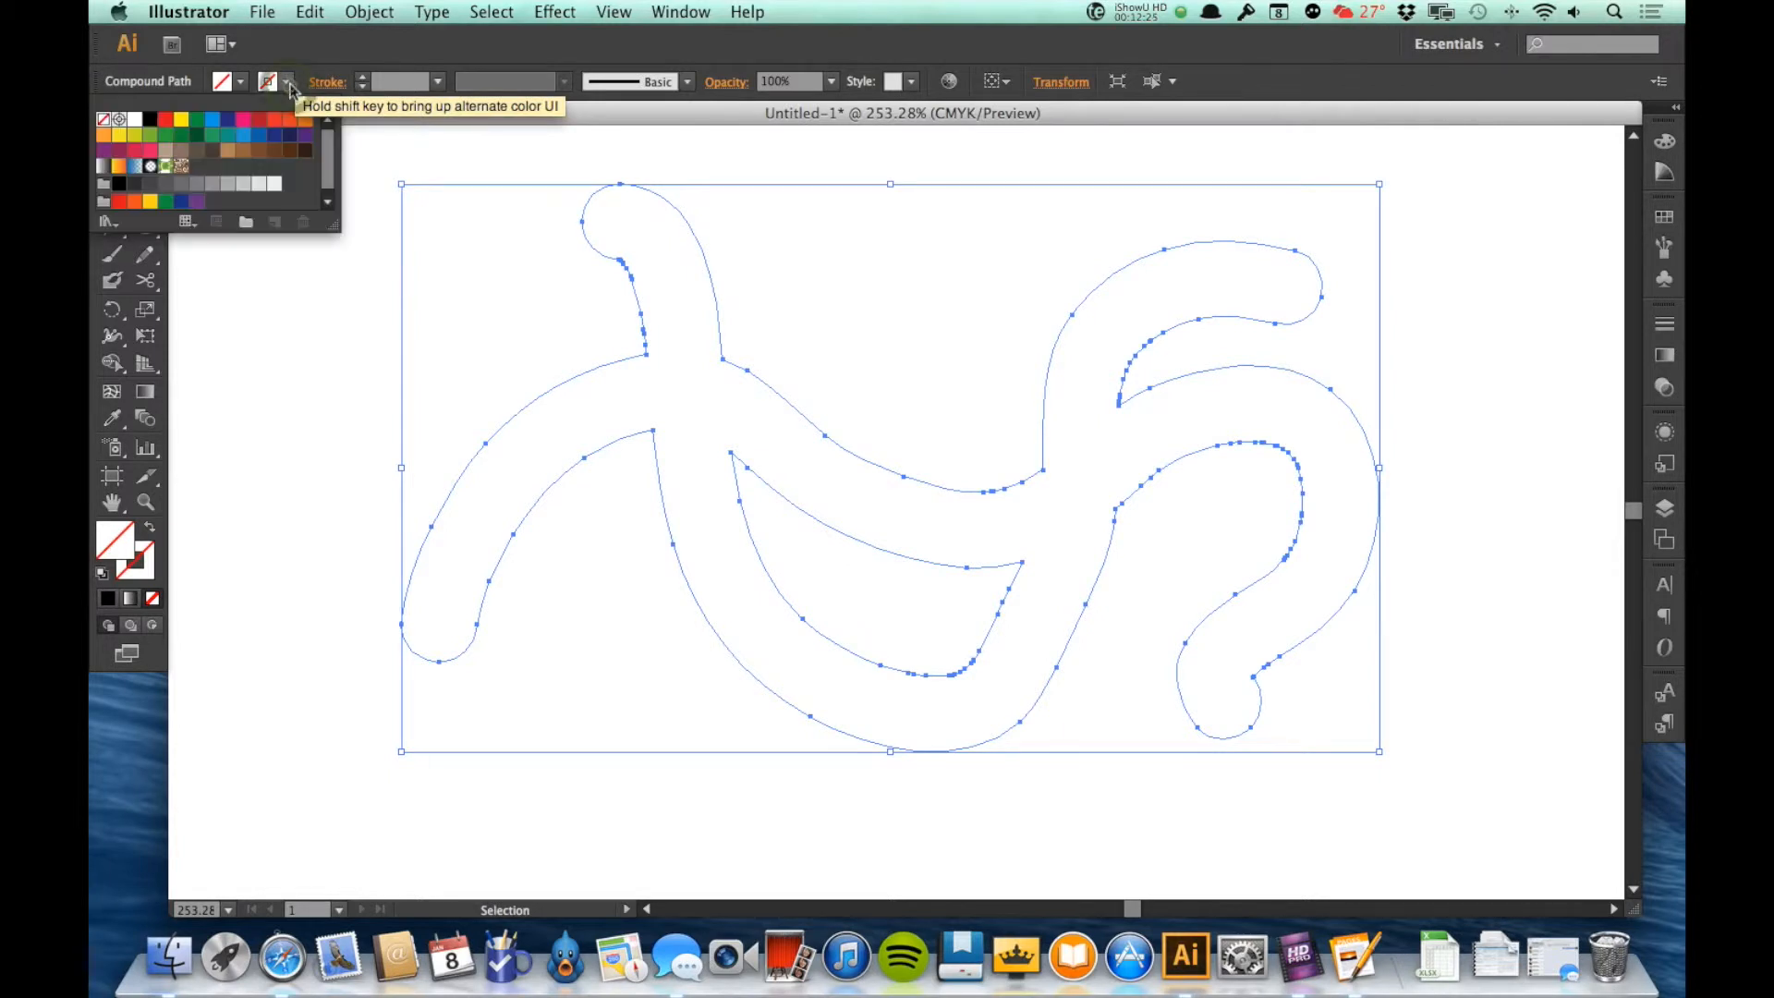
pyautogui.click(149, 126)
pyautogui.click(331, 67)
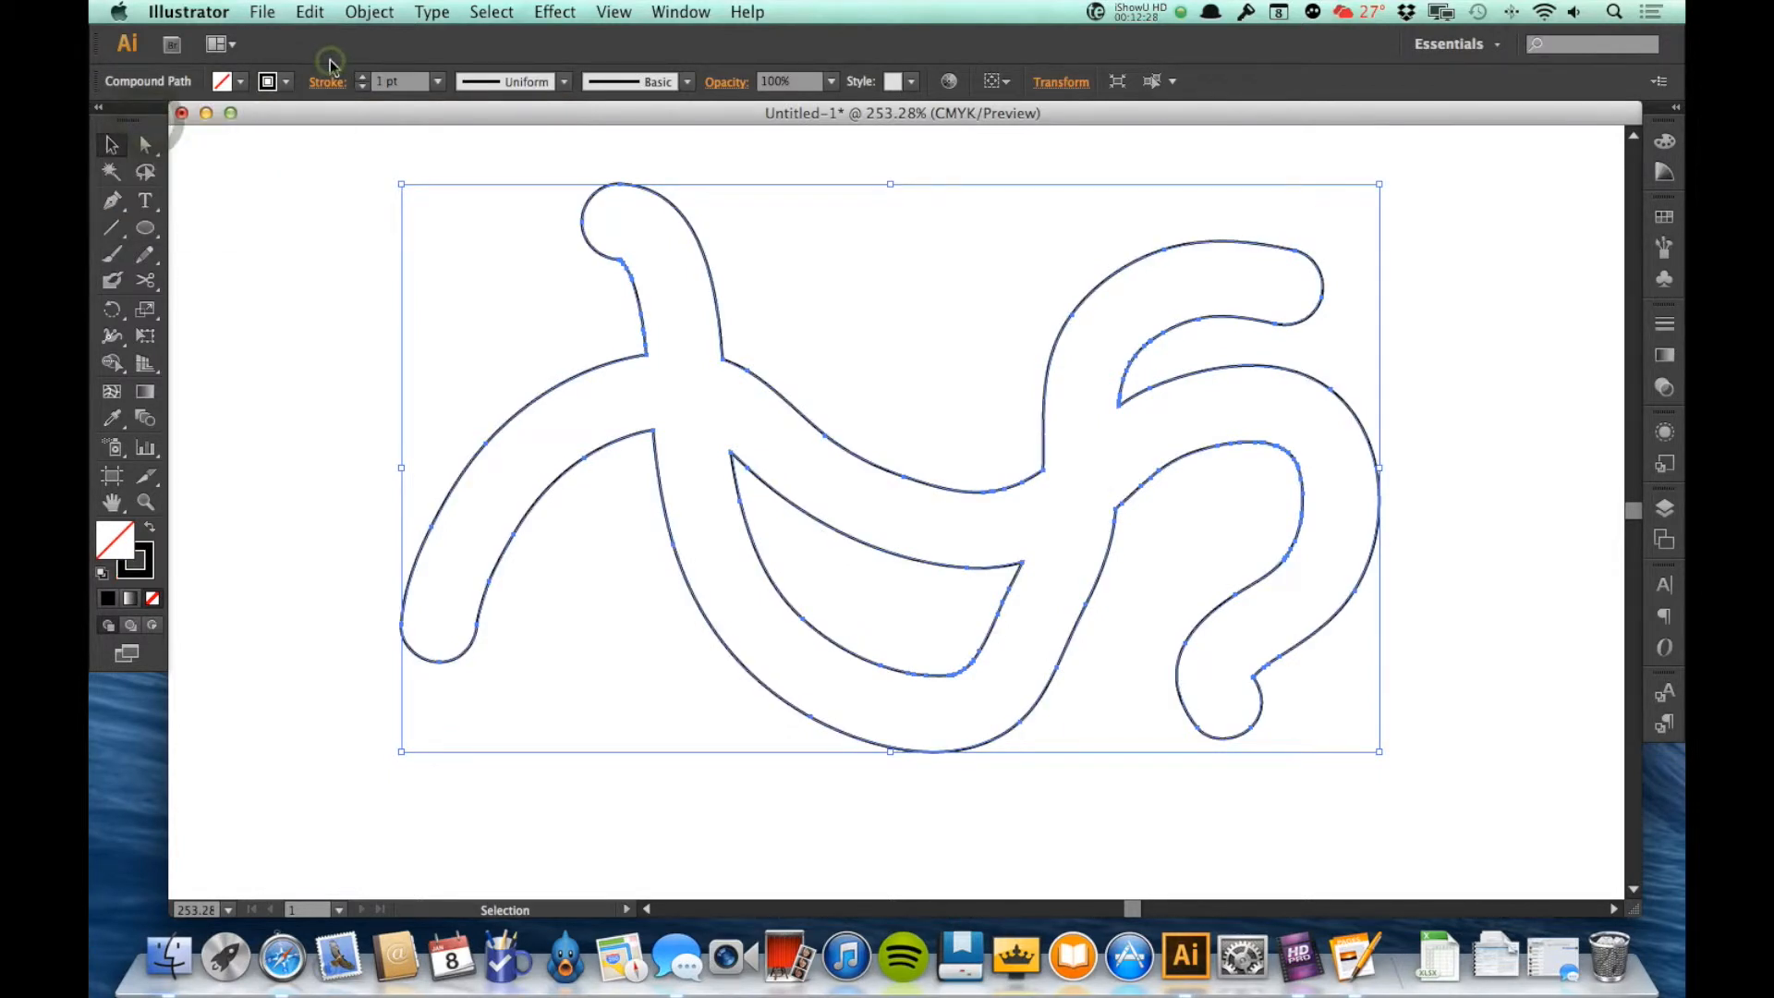
pyautogui.click(249, 366)
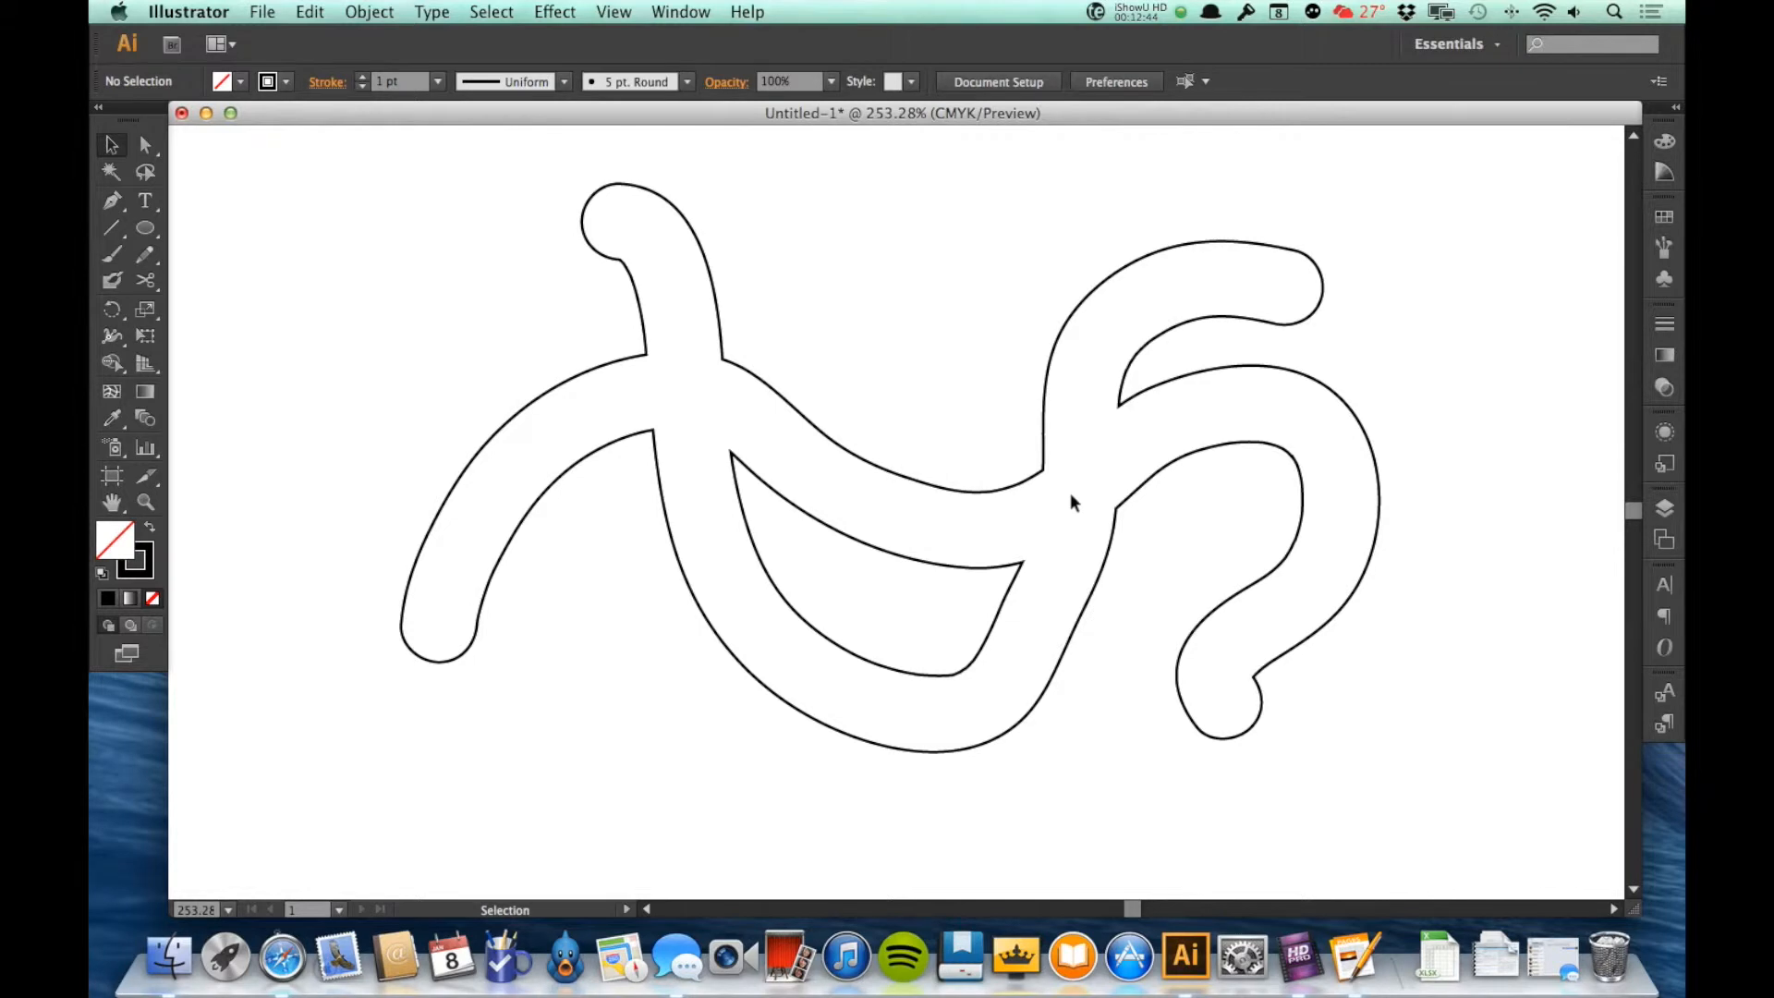
# Step: Return the merged brush shape to a solid black fill with no outline and deselect it
pyautogui.press('super+a')
pyautogui.hotkey('shift', 'x')
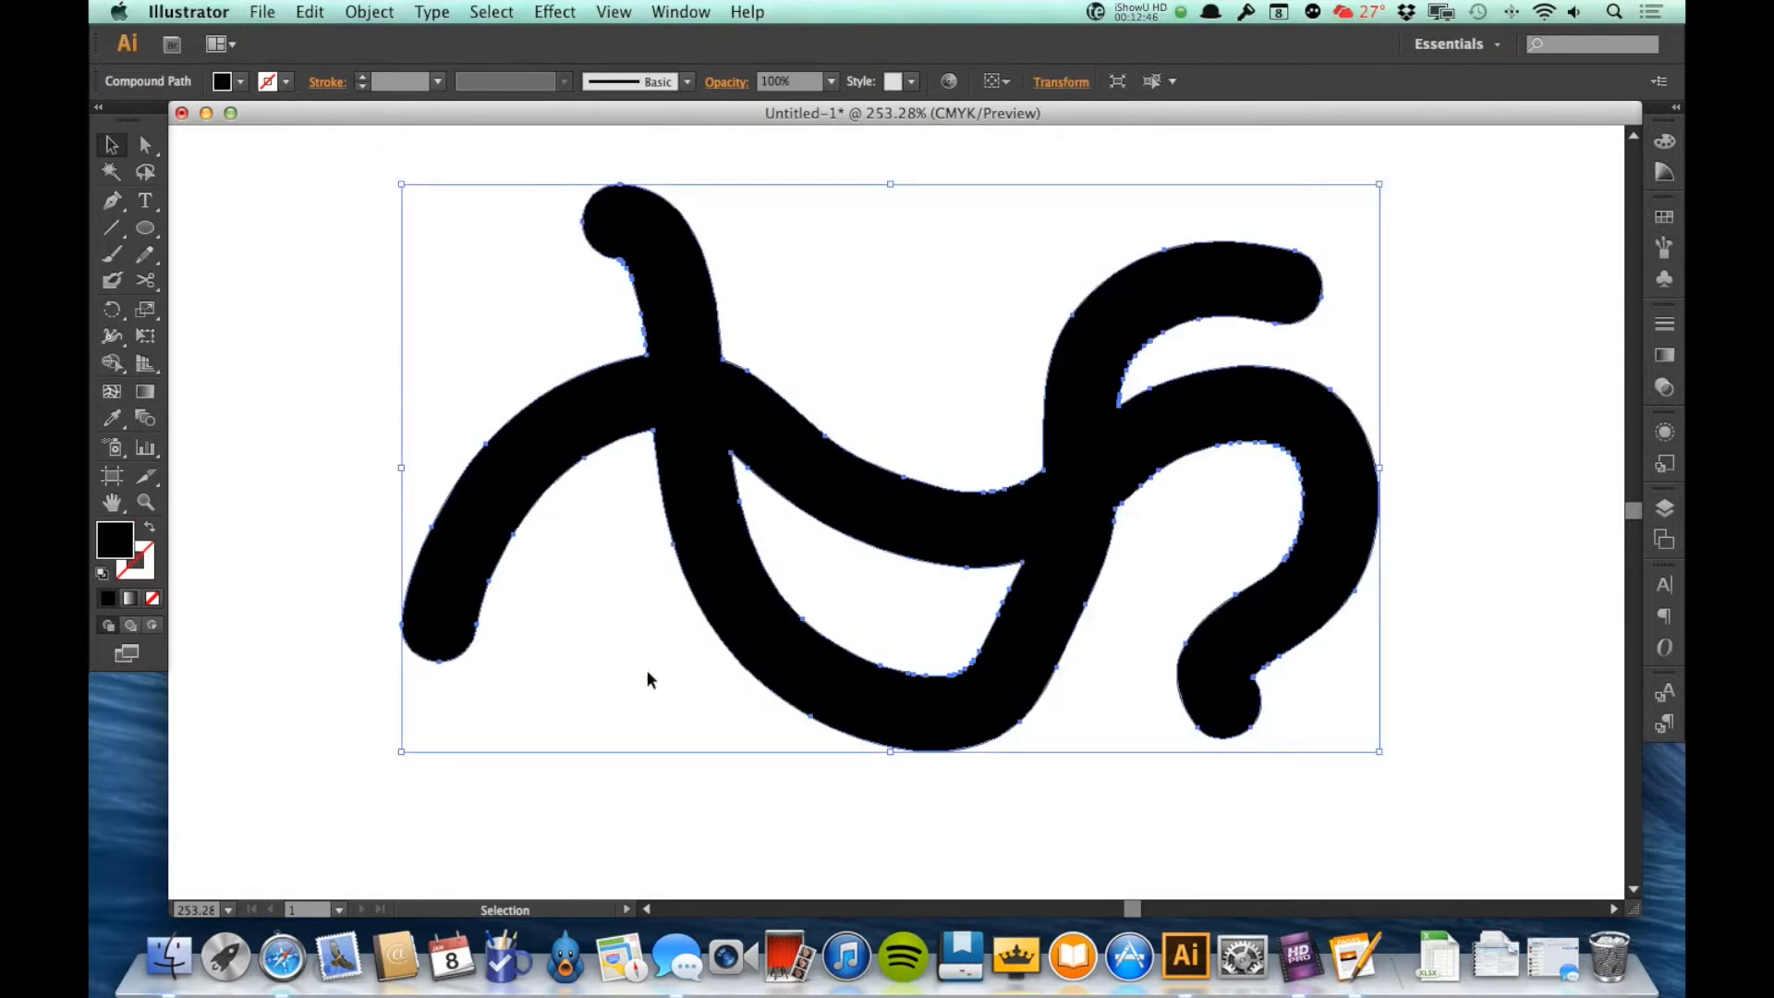
pyautogui.click(607, 691)
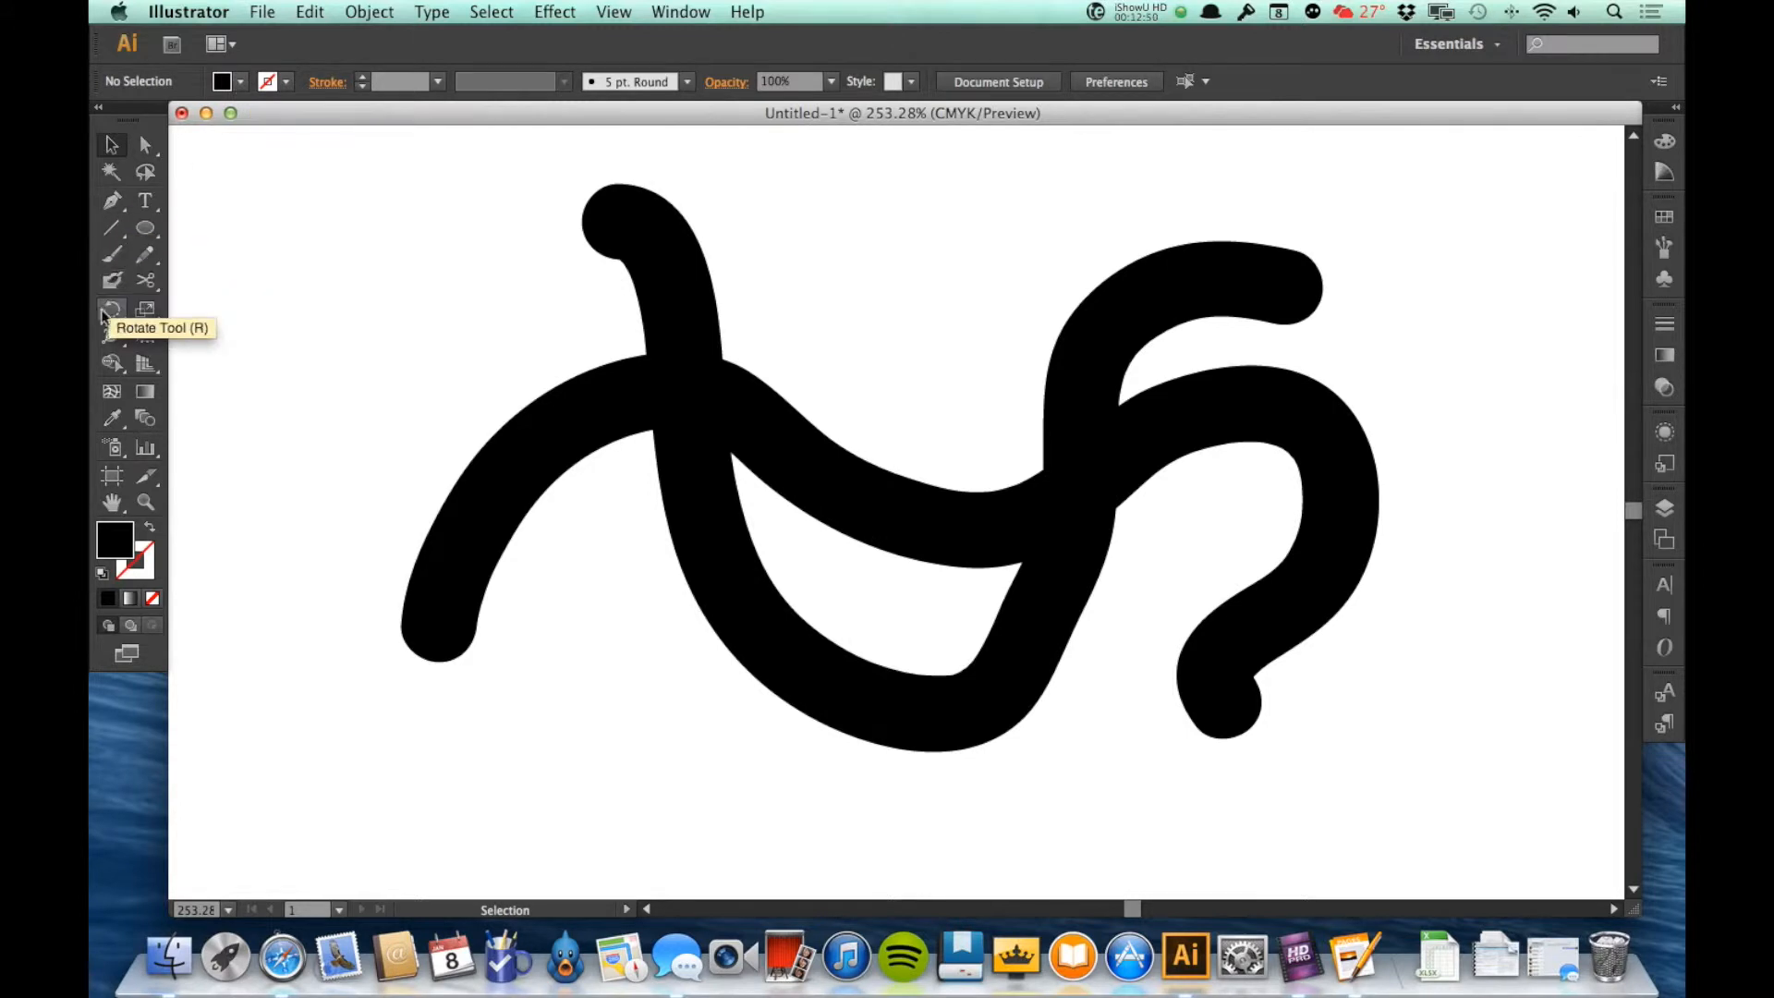
# Step: Choose blue as the painting colour and paint overlapping blue Blob Brush curves across the black shape
pyautogui.click(241, 81)
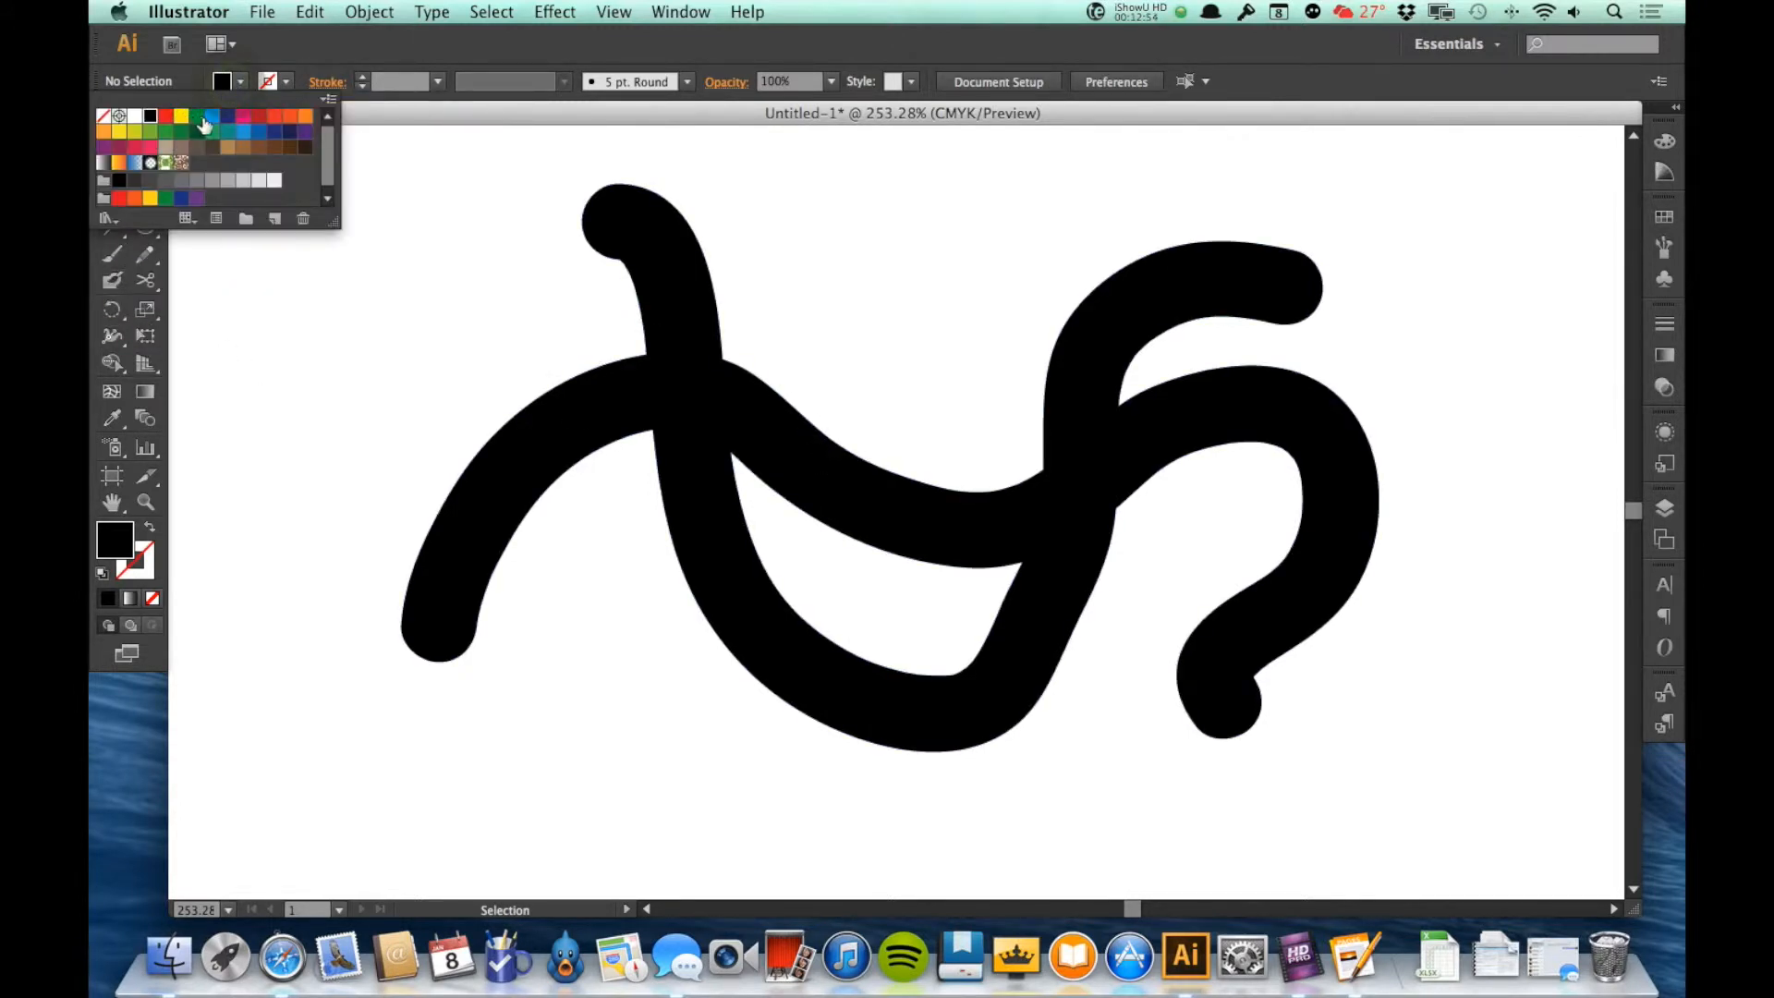
pyautogui.click(241, 81)
pyautogui.click(242, 82)
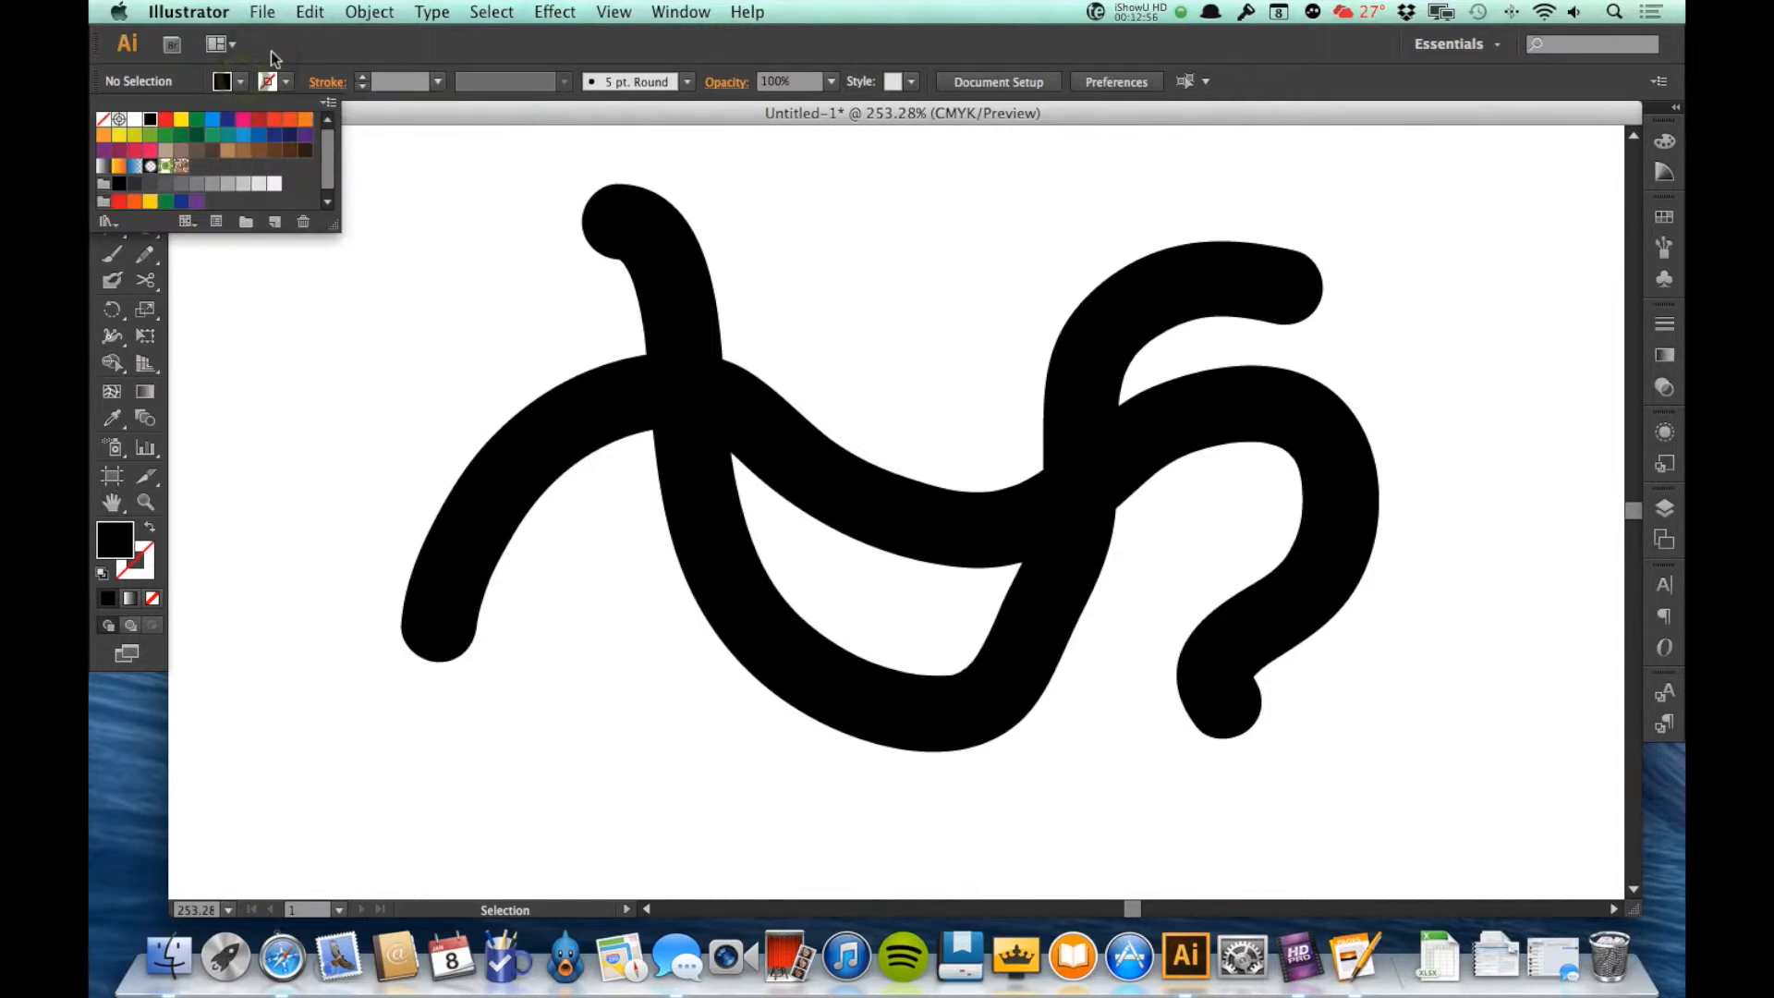
pyautogui.click(258, 136)
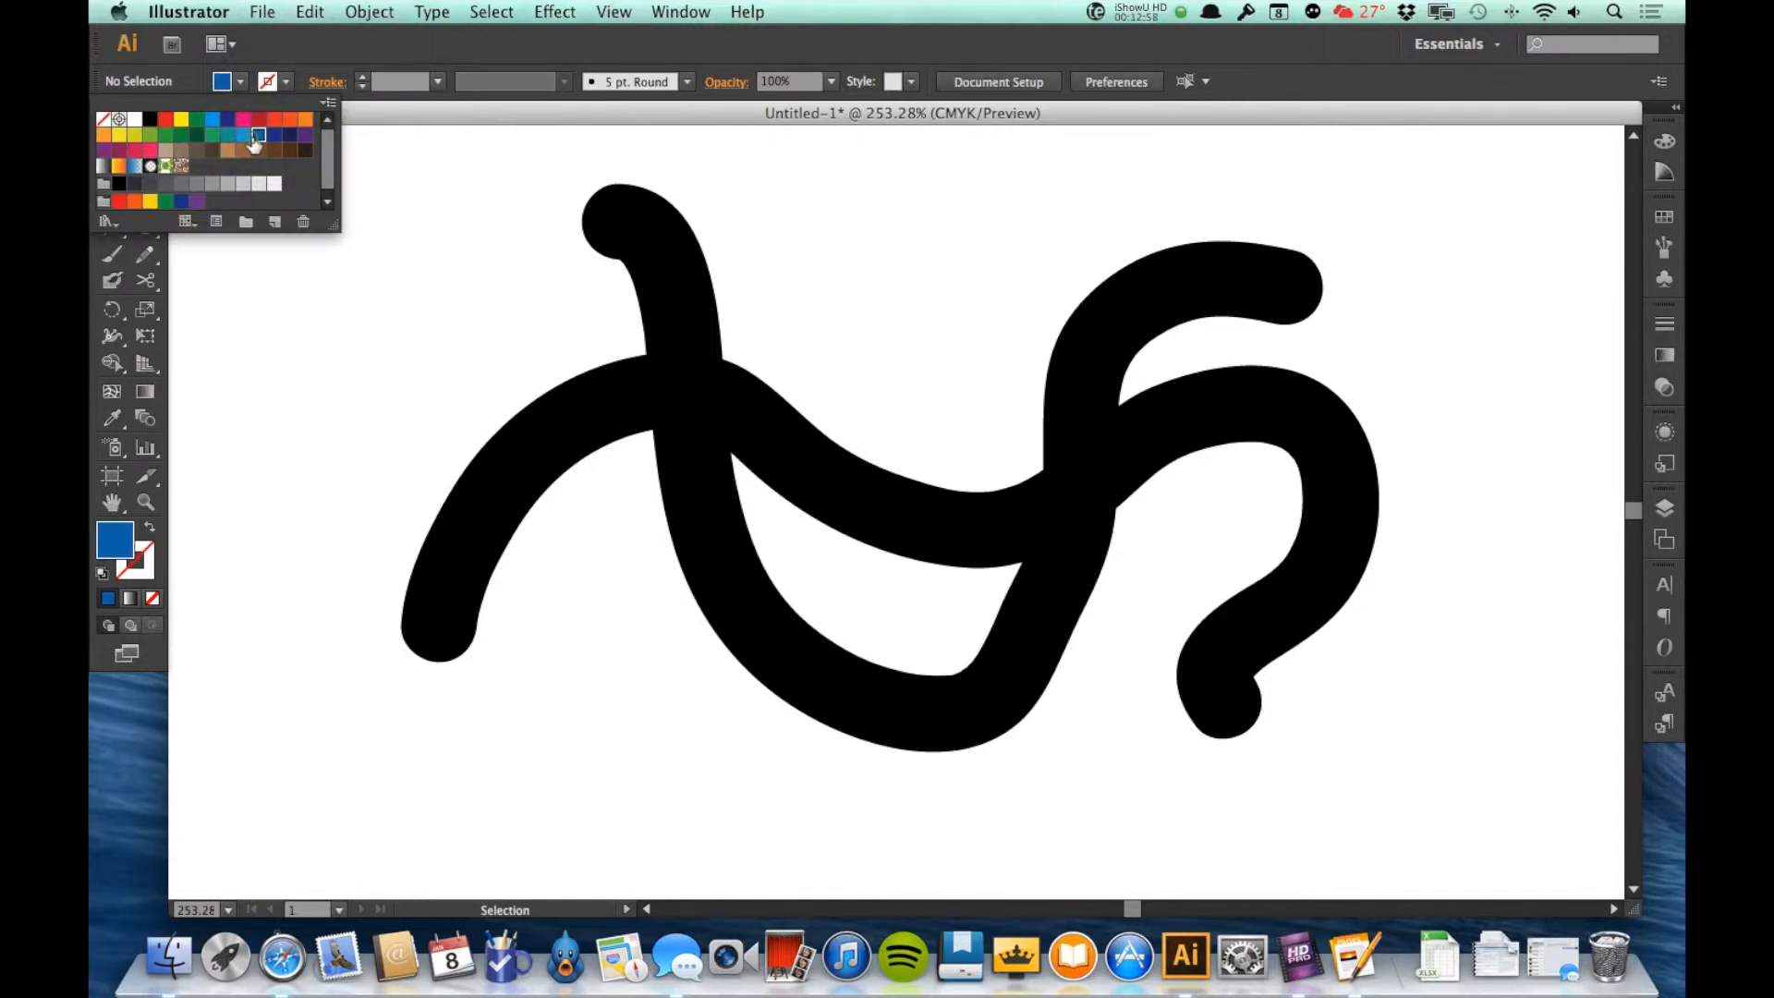
pyautogui.click(339, 302)
pyautogui.click(108, 280)
pyautogui.moveTo(481, 314)
pyautogui.mouseDown()
pyautogui.moveTo(716, 522)
pyautogui.moveTo(1031, 388)
pyautogui.moveTo(1146, 539)
pyautogui.moveTo(1220, 581)
pyautogui.mouseUp()
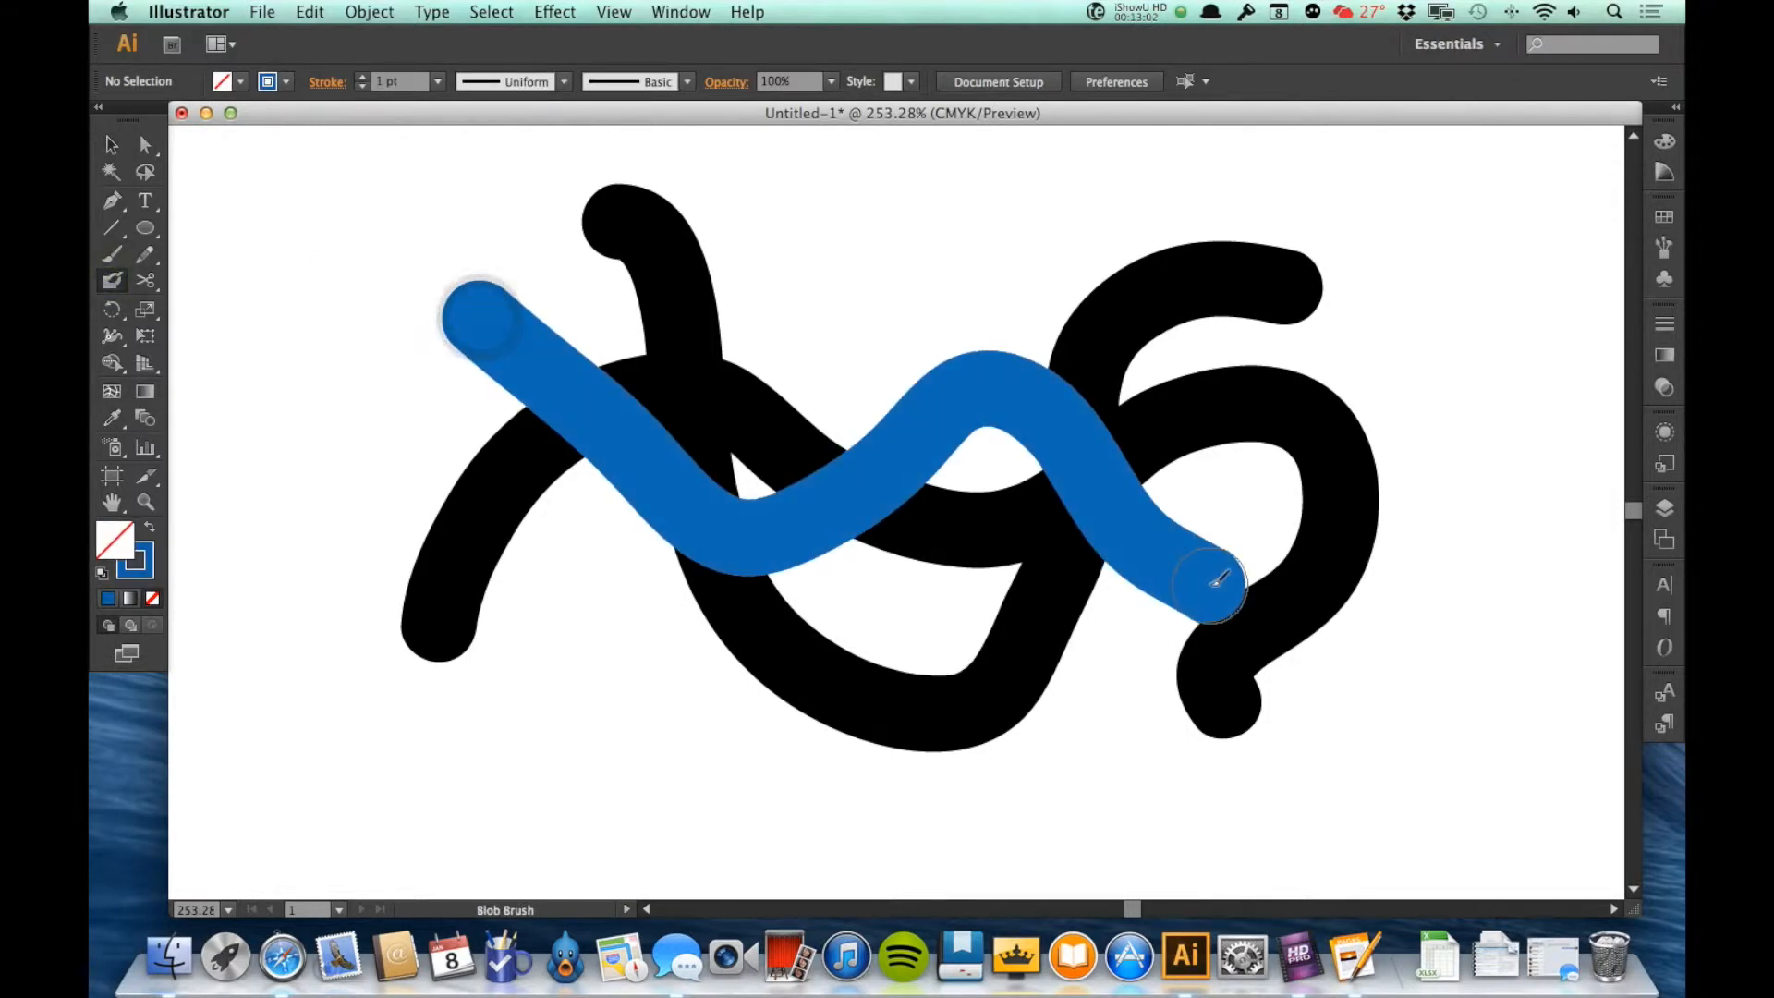
pyautogui.moveTo(823, 246); pyautogui.dragTo(980, 486)
pyautogui.moveTo(1054, 373); pyautogui.dragTo(1323, 397)
# Step: Move the blue brush shape down and to the right, partly away from the black one, and deselect it
pyautogui.press('v')
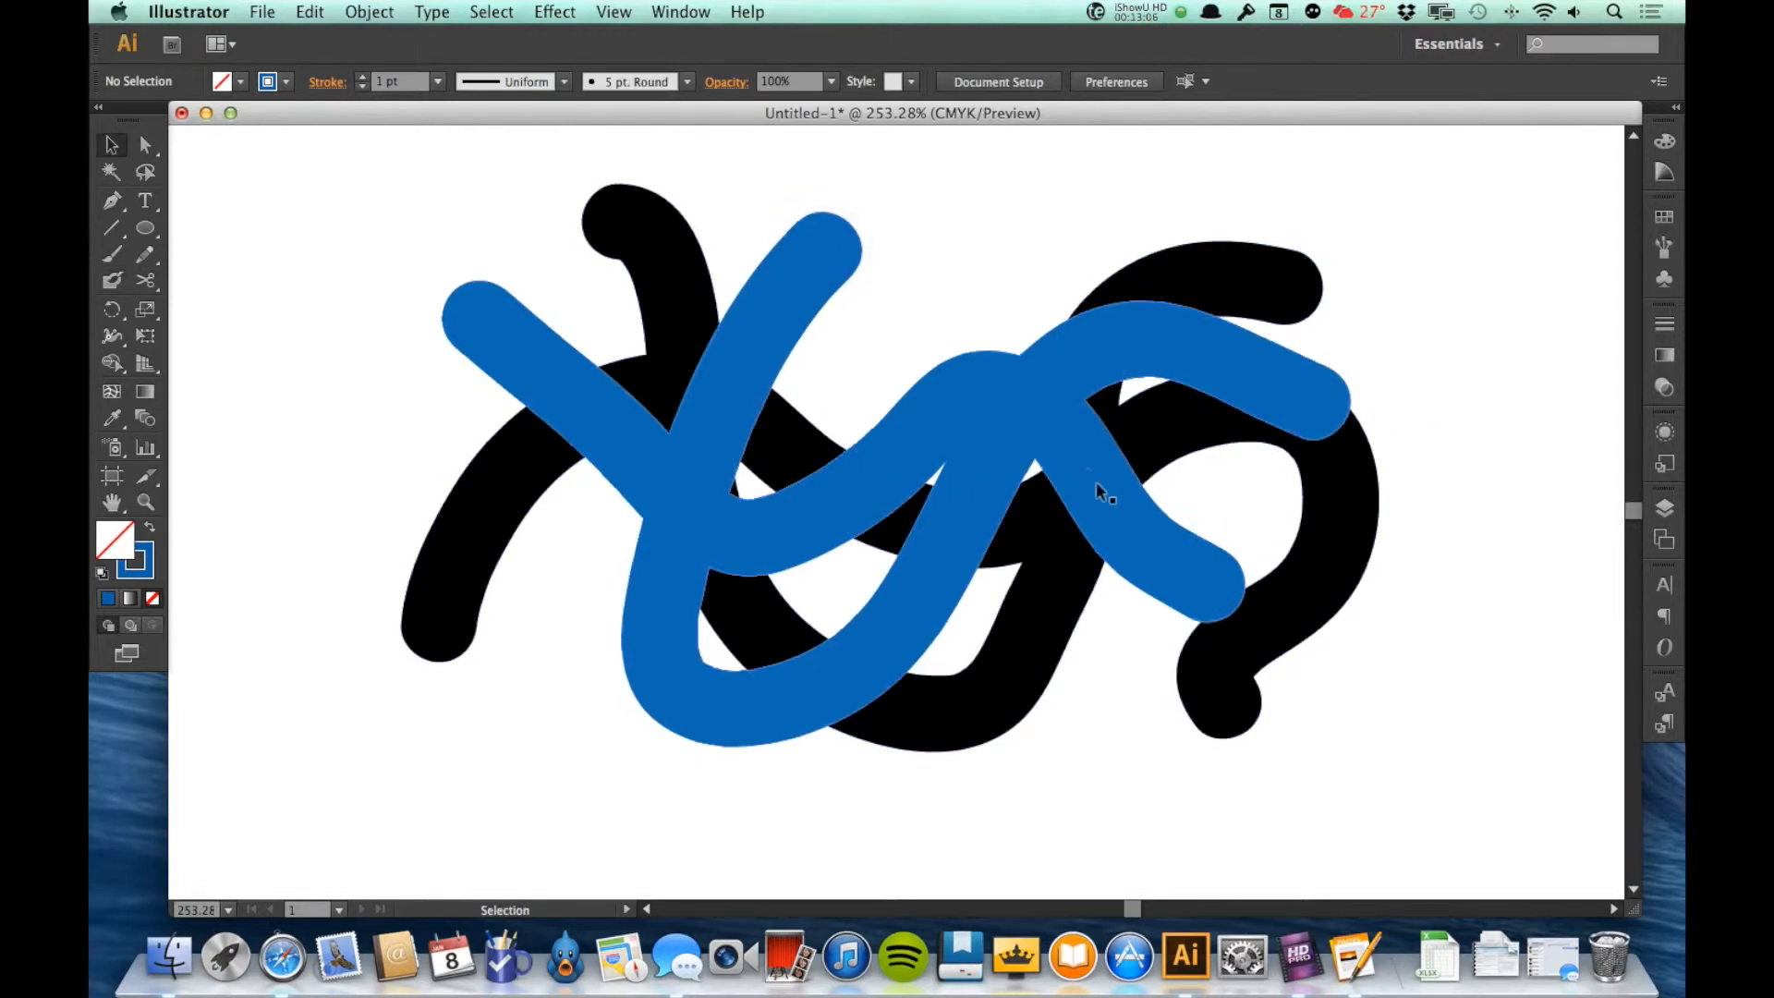
pyautogui.moveTo(1088, 474)
pyautogui.mouseDown()
pyautogui.moveTo(1344, 647)
pyautogui.moveTo(1489, 627)
pyautogui.mouseUp()
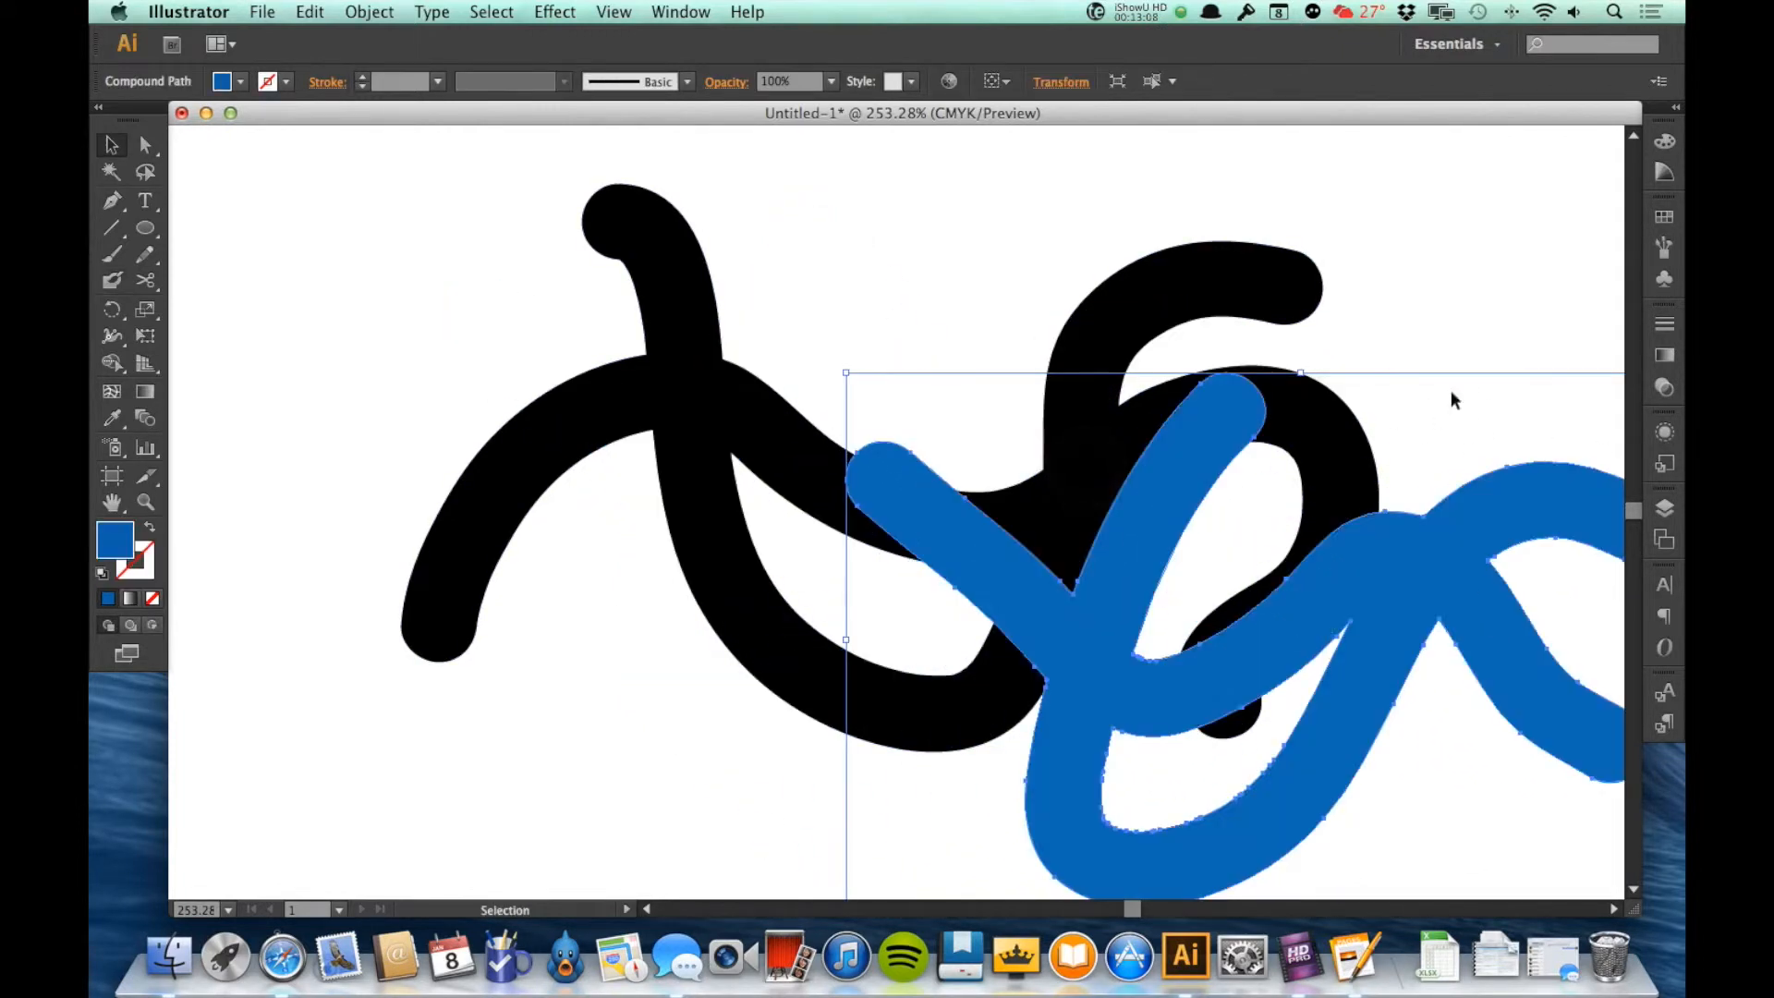
pyautogui.click(1428, 273)
# Step: Swap fill and stroke on the blue shape and on the black shape so both have coloured outlines without fill
pyautogui.click(1389, 534)
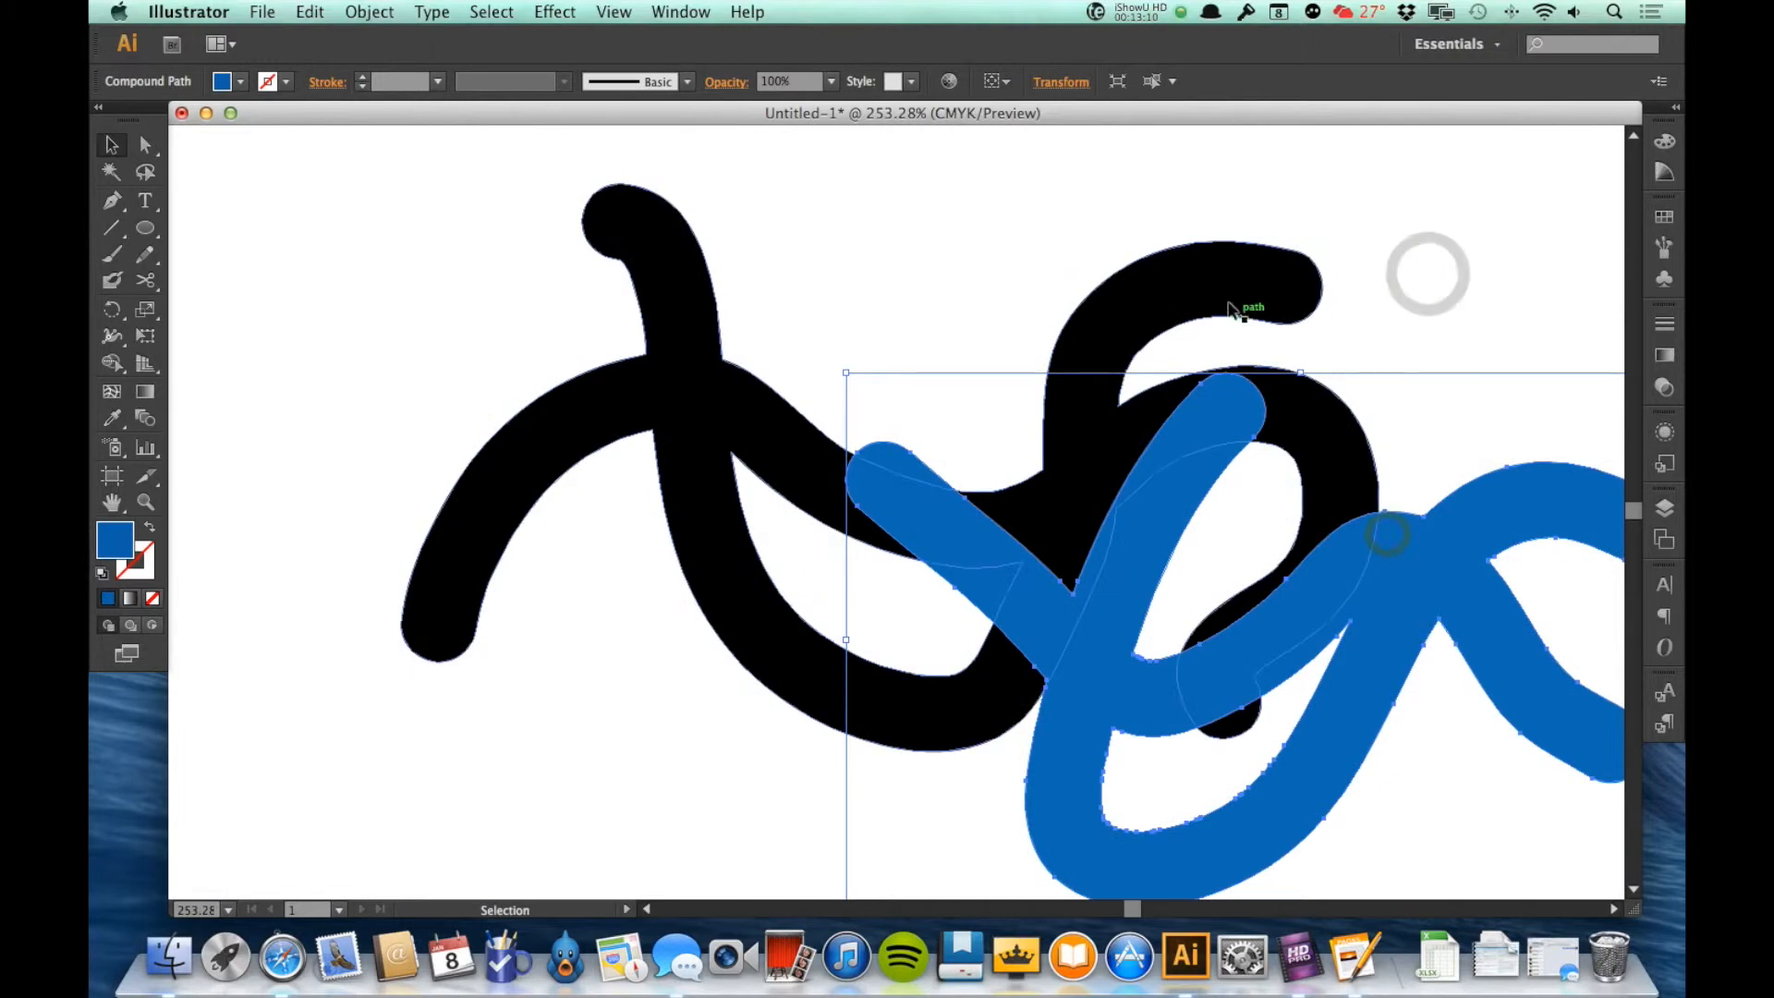
pyautogui.click(151, 530)
pyautogui.click(689, 312)
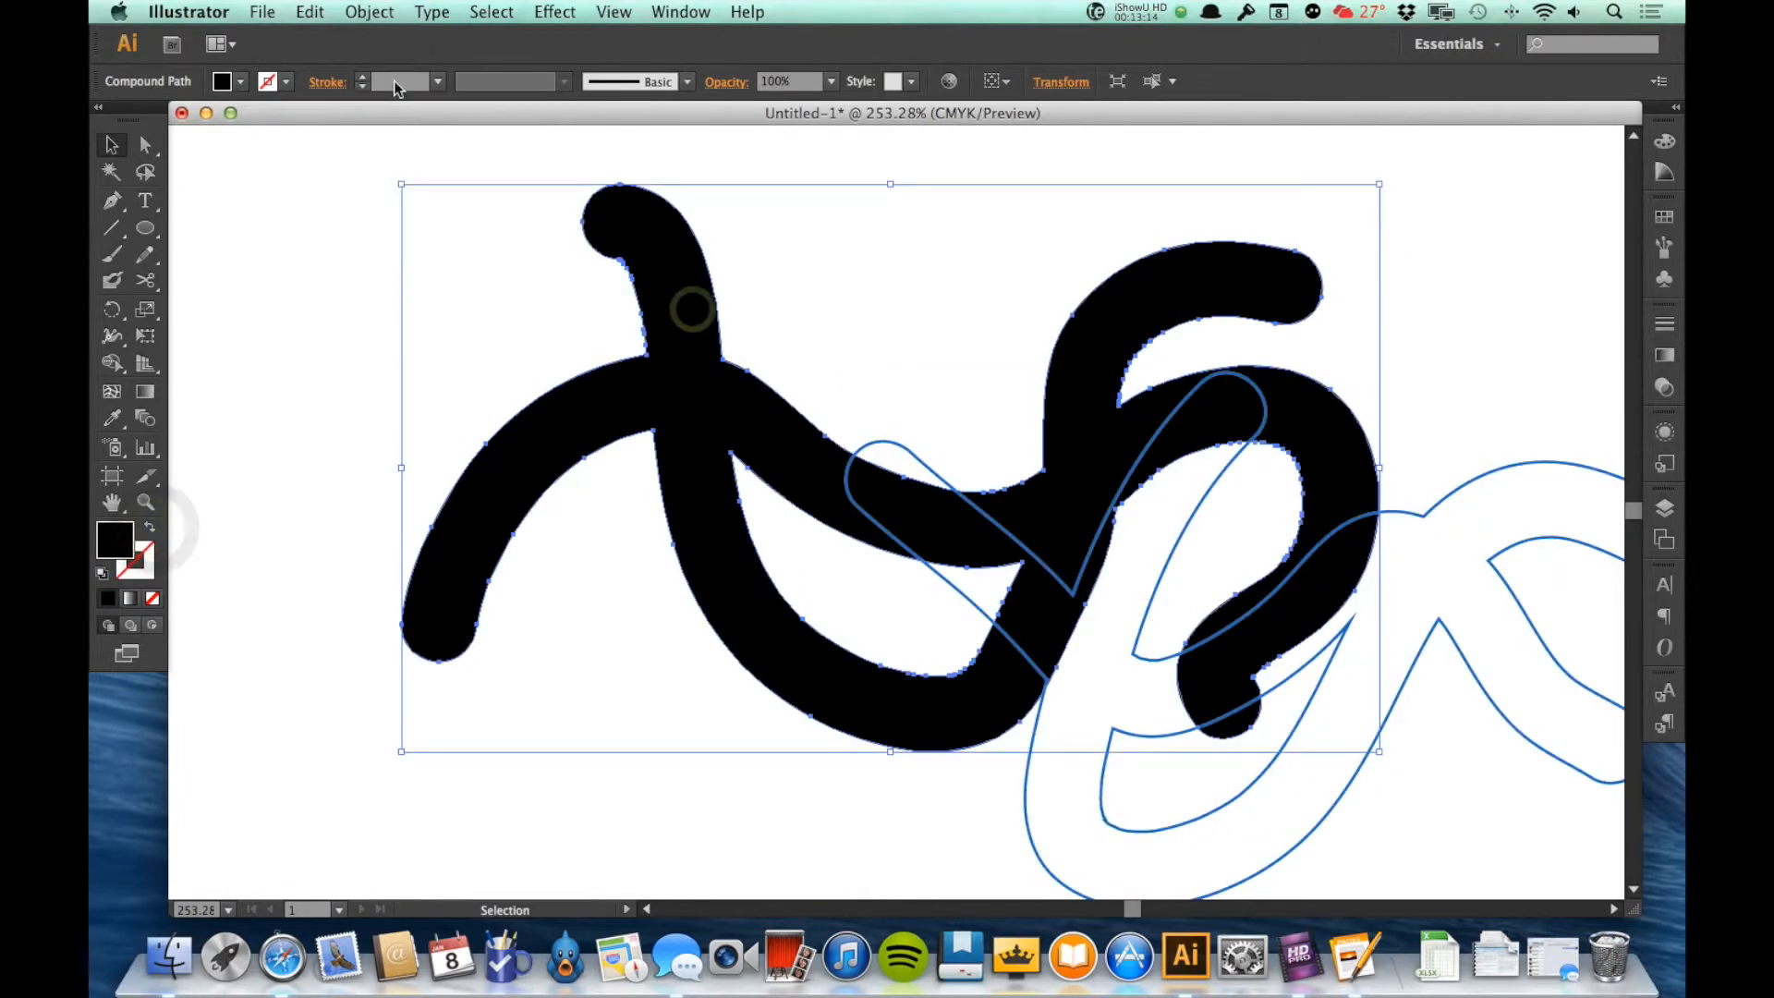
pyautogui.click(151, 527)
pyautogui.click(261, 523)
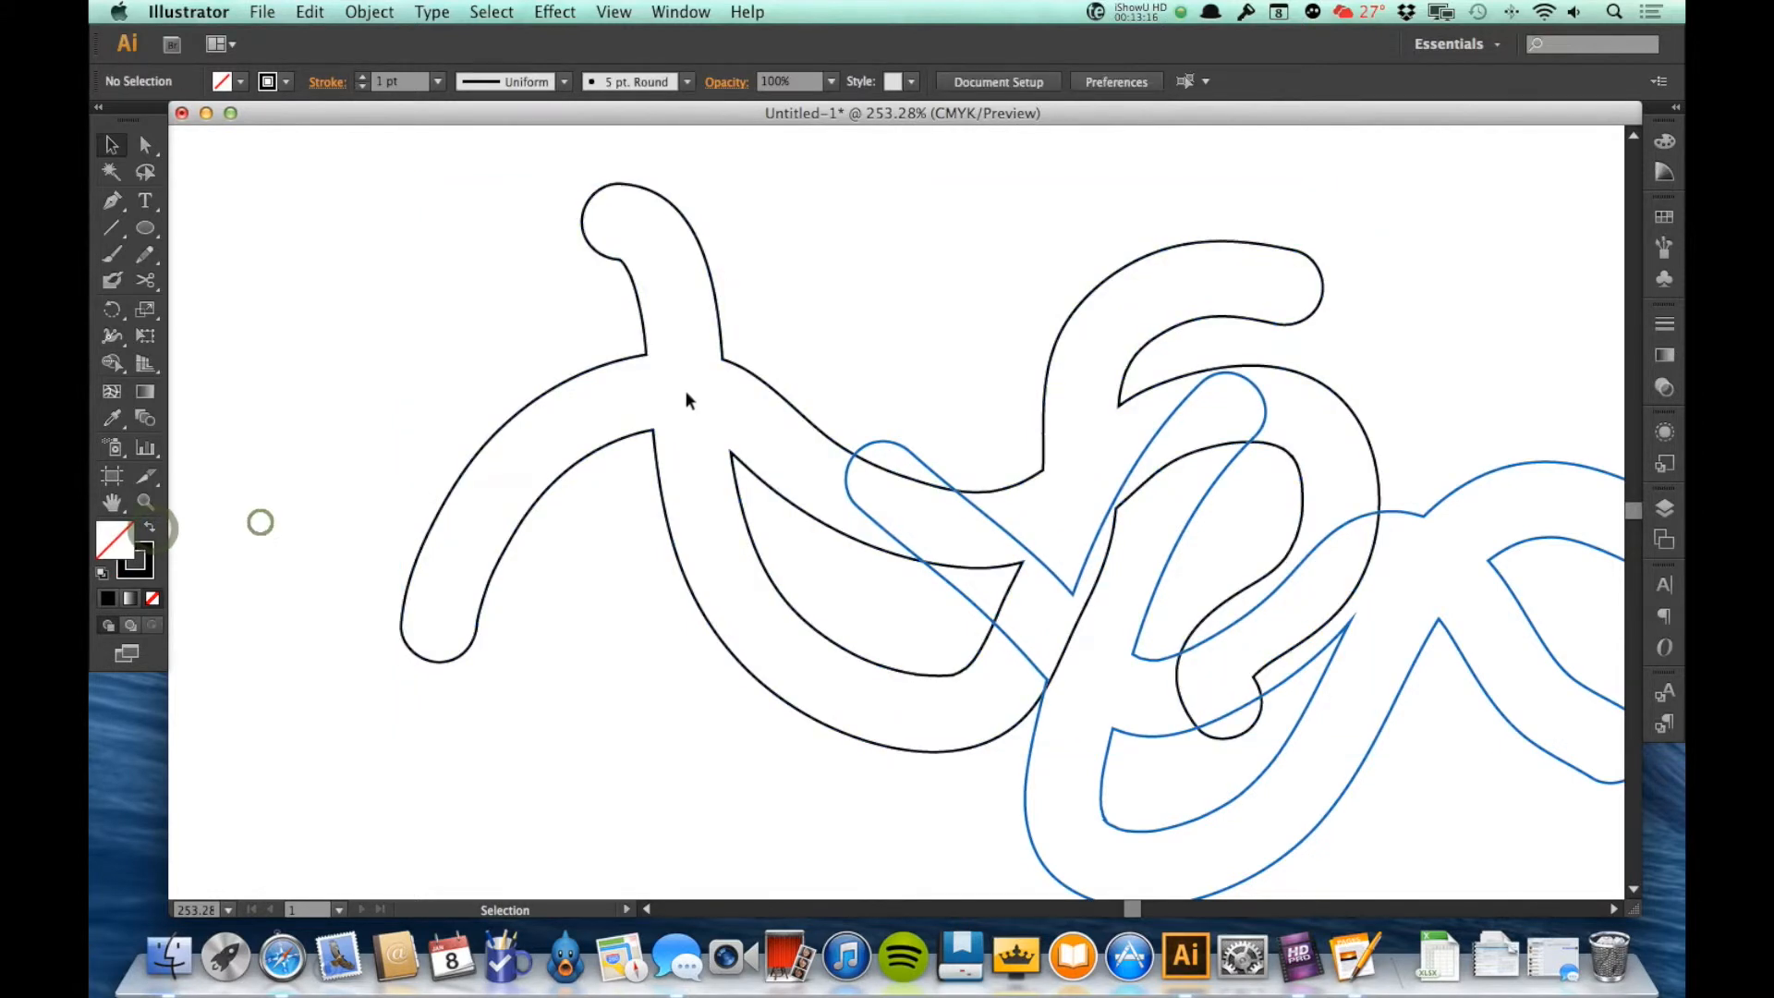
# Step: Move the black outlined shape up and left, and undo that move together with both fill and stroke swaps
pyautogui.moveTo(691, 389); pyautogui.dragTo(450, 346)
pyautogui.click(1505, 338)
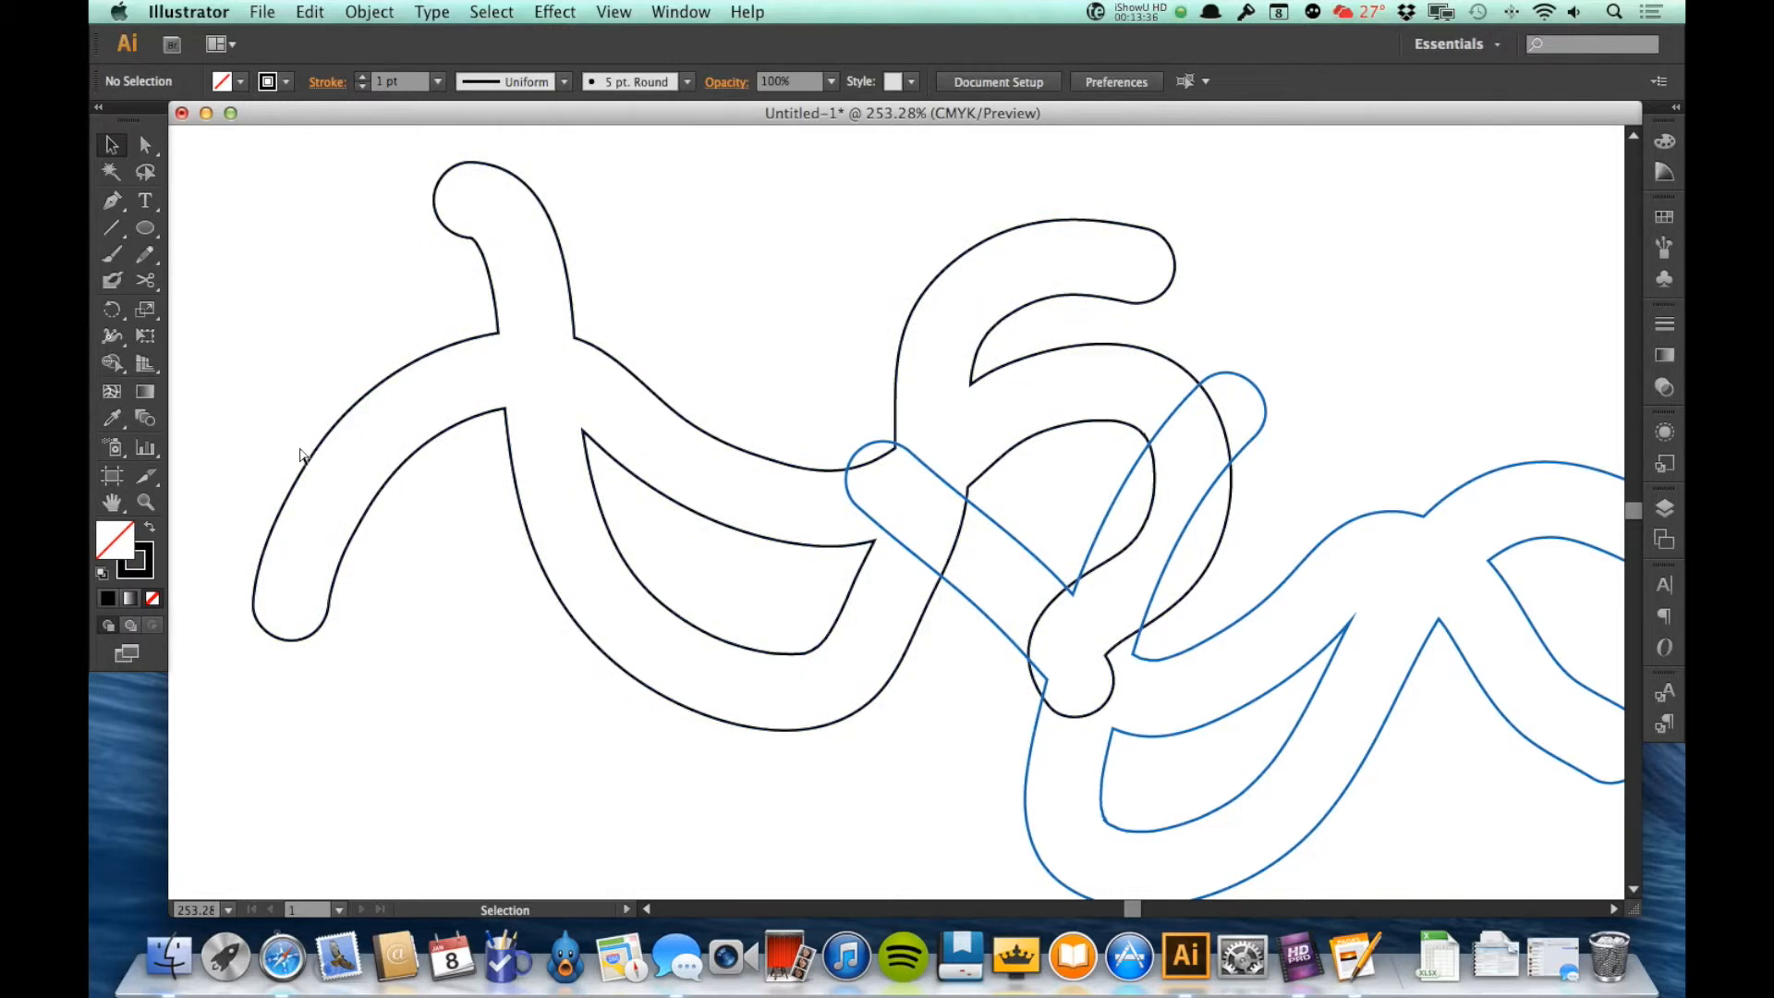
pyautogui.press('super+z')
pyautogui.press('super+z')
pyautogui.press('super+z')
# Step: Drag the blue brush shape away from the black one and delete it
pyautogui.click(1169, 670)
pyautogui.moveTo(1169, 670); pyautogui.dragTo(1657, 636)
pyautogui.moveTo(1324, 631); pyautogui.dragTo(1383, 610)
pyautogui.press('Delete')
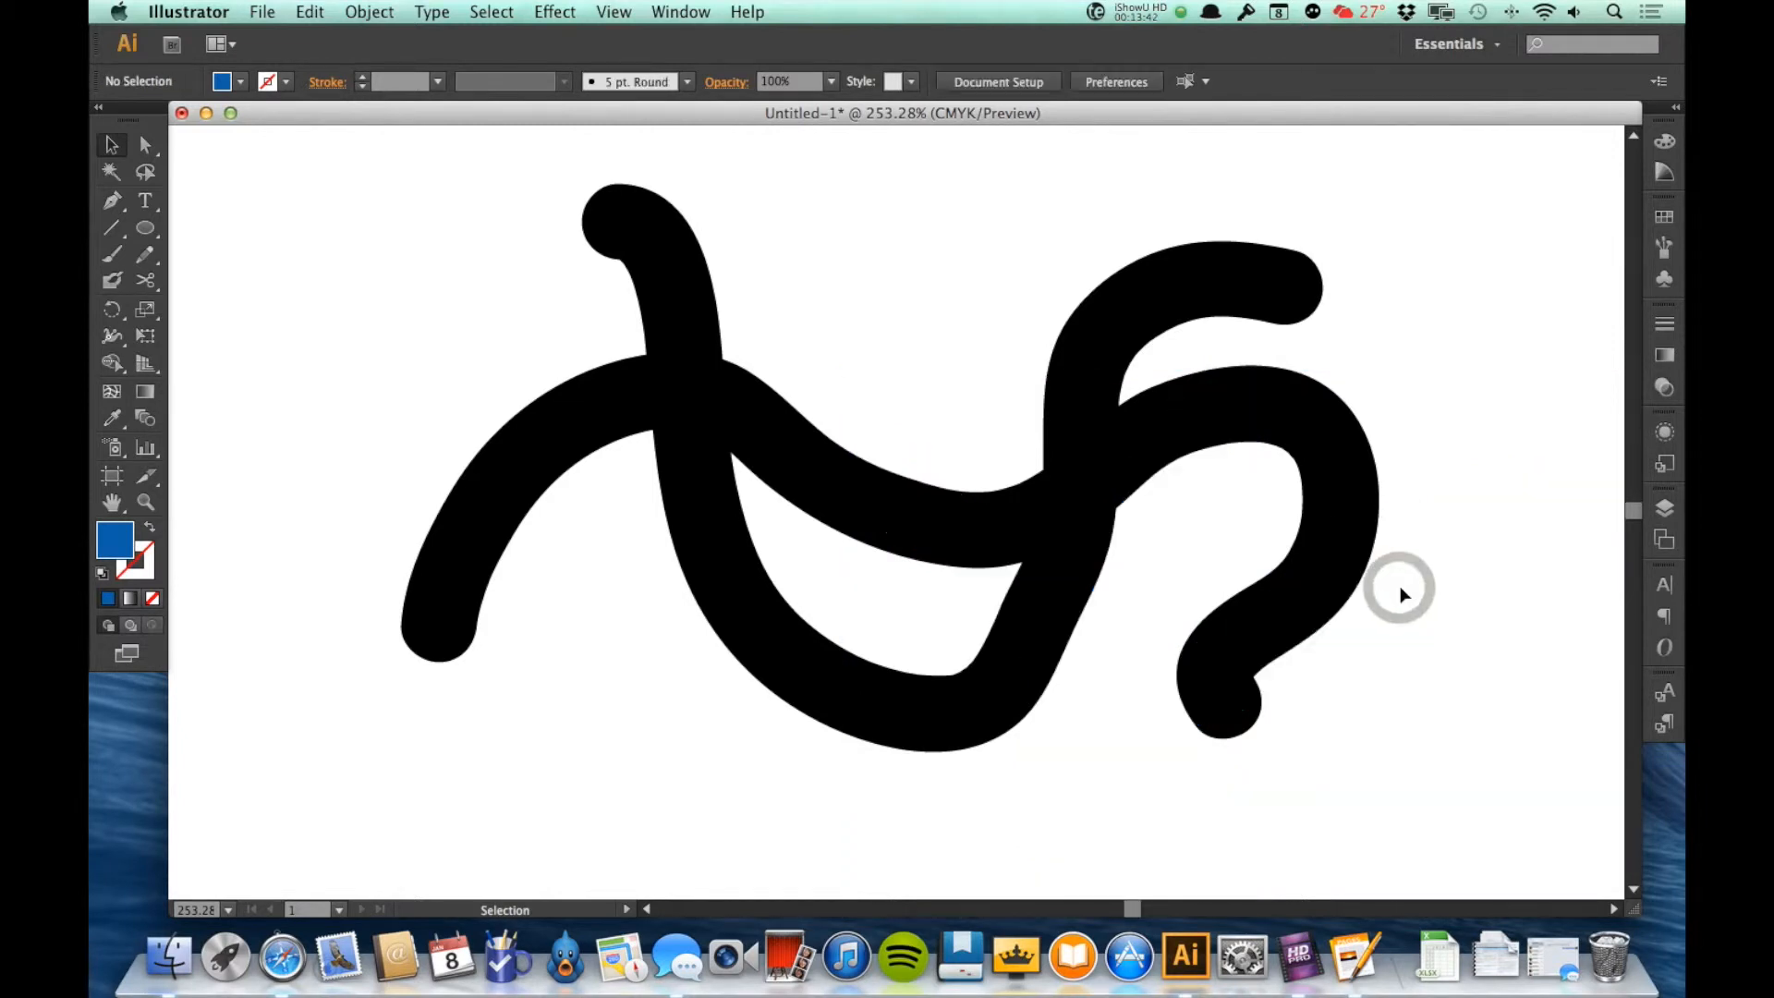
# Step: Choose black as the painting colour and fill the enclosed gap in the middle of the black shape with the Blob Brush
pyautogui.click(546, 636)
pyautogui.click(241, 83)
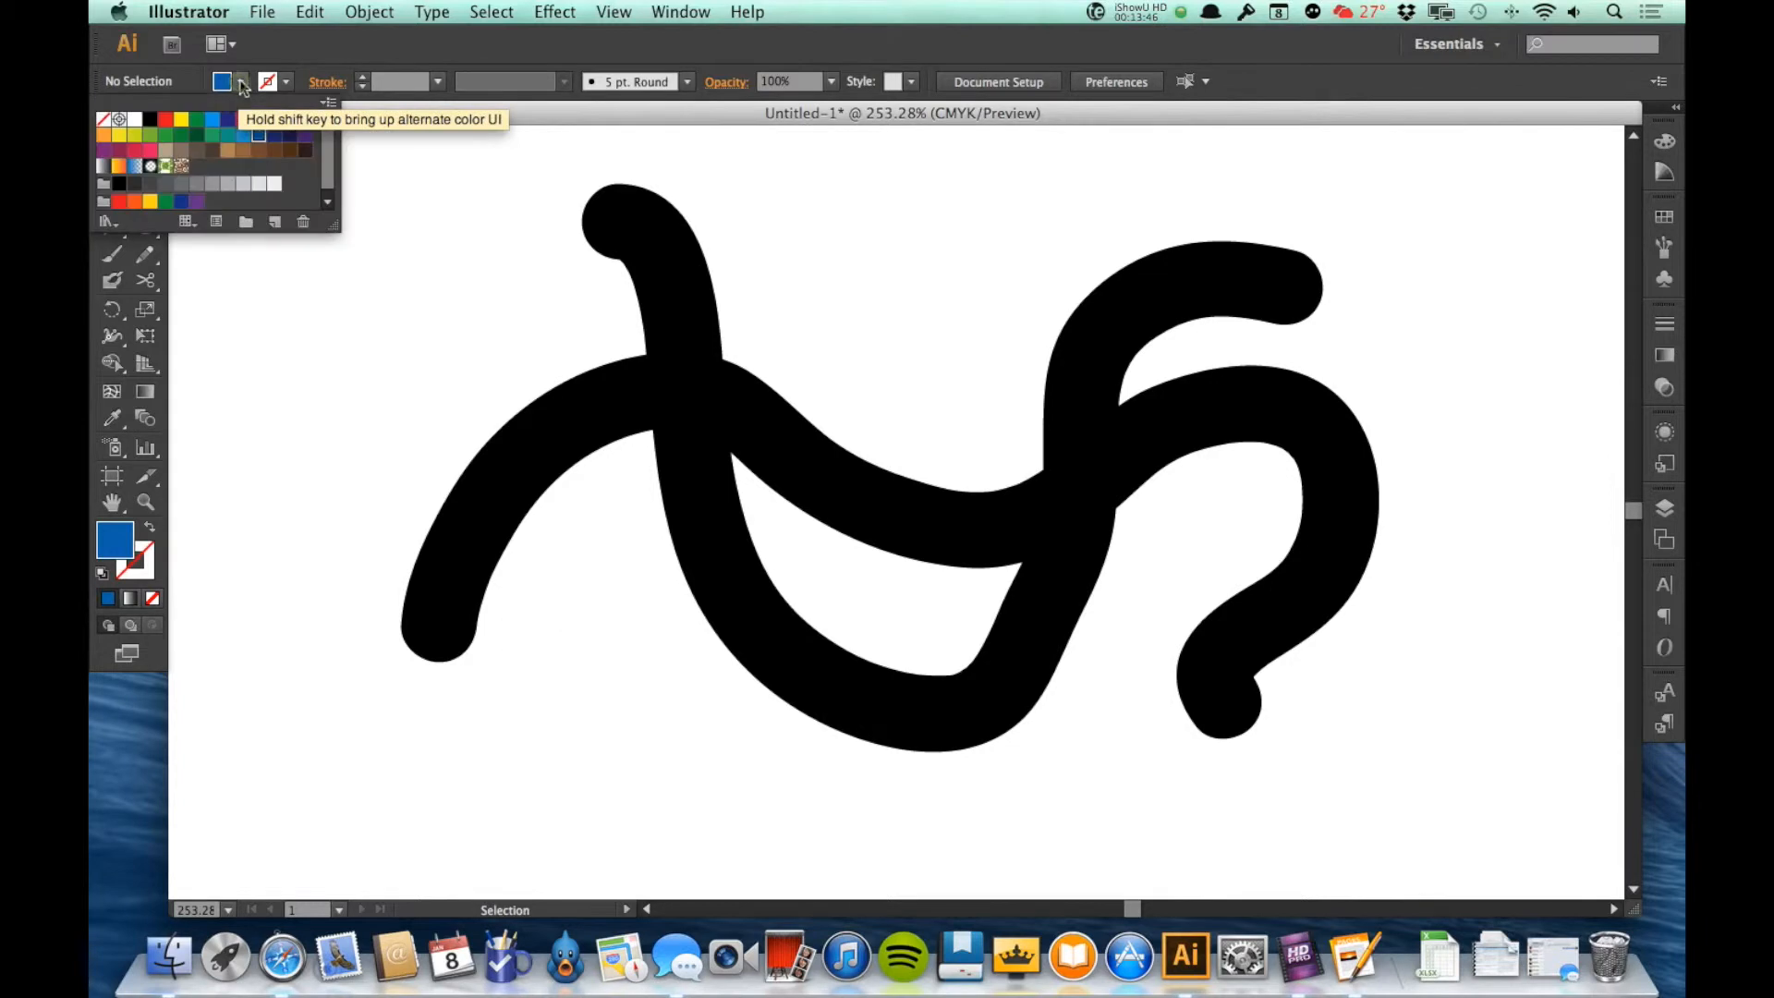
pyautogui.click(150, 120)
pyautogui.click(245, 291)
pyautogui.click(113, 281)
pyautogui.moveTo(718, 463)
pyautogui.mouseDown()
pyautogui.moveTo(843, 565)
pyautogui.moveTo(998, 651)
pyautogui.moveTo(998, 586)
pyautogui.moveTo(913, 636)
pyautogui.moveTo(910, 570)
pyautogui.moveTo(785, 515)
pyautogui.moveTo(851, 614)
pyautogui.moveTo(903, 634)
pyautogui.moveTo(890, 639)
pyautogui.mouseUp()
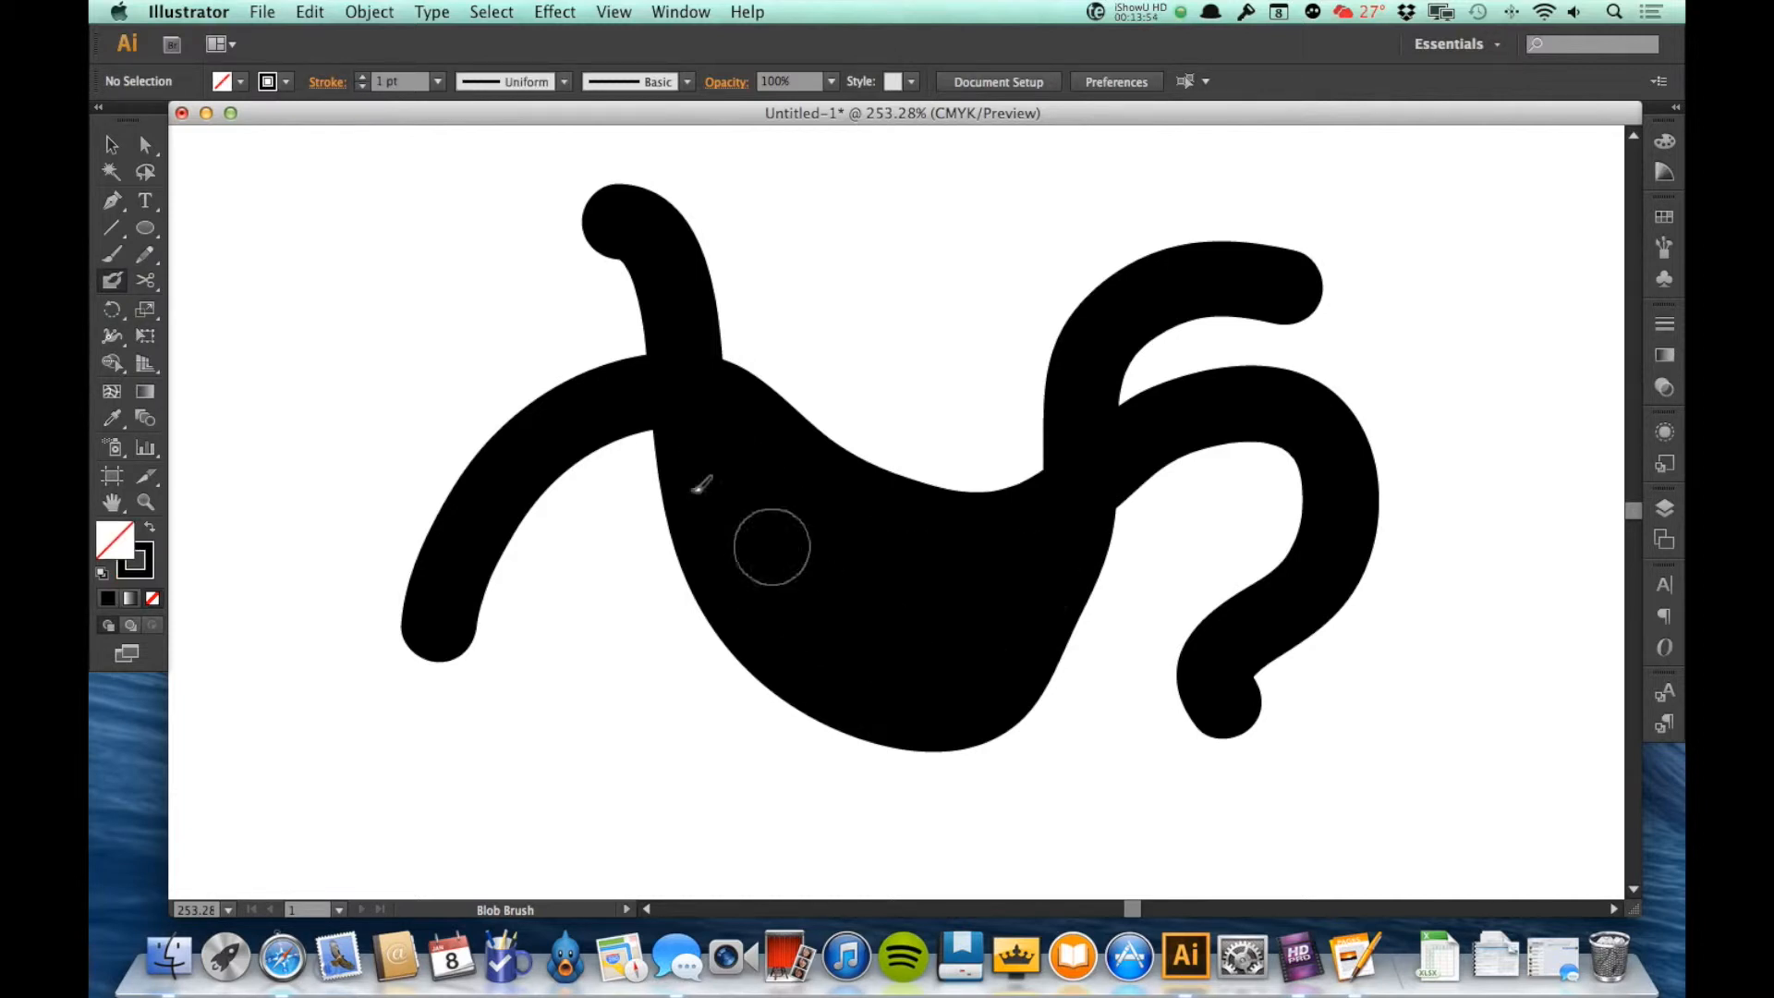
# Step: Swap fill and stroke on the filled-in black shape so only its outline remains, and delete the shape
pyautogui.click(109, 146)
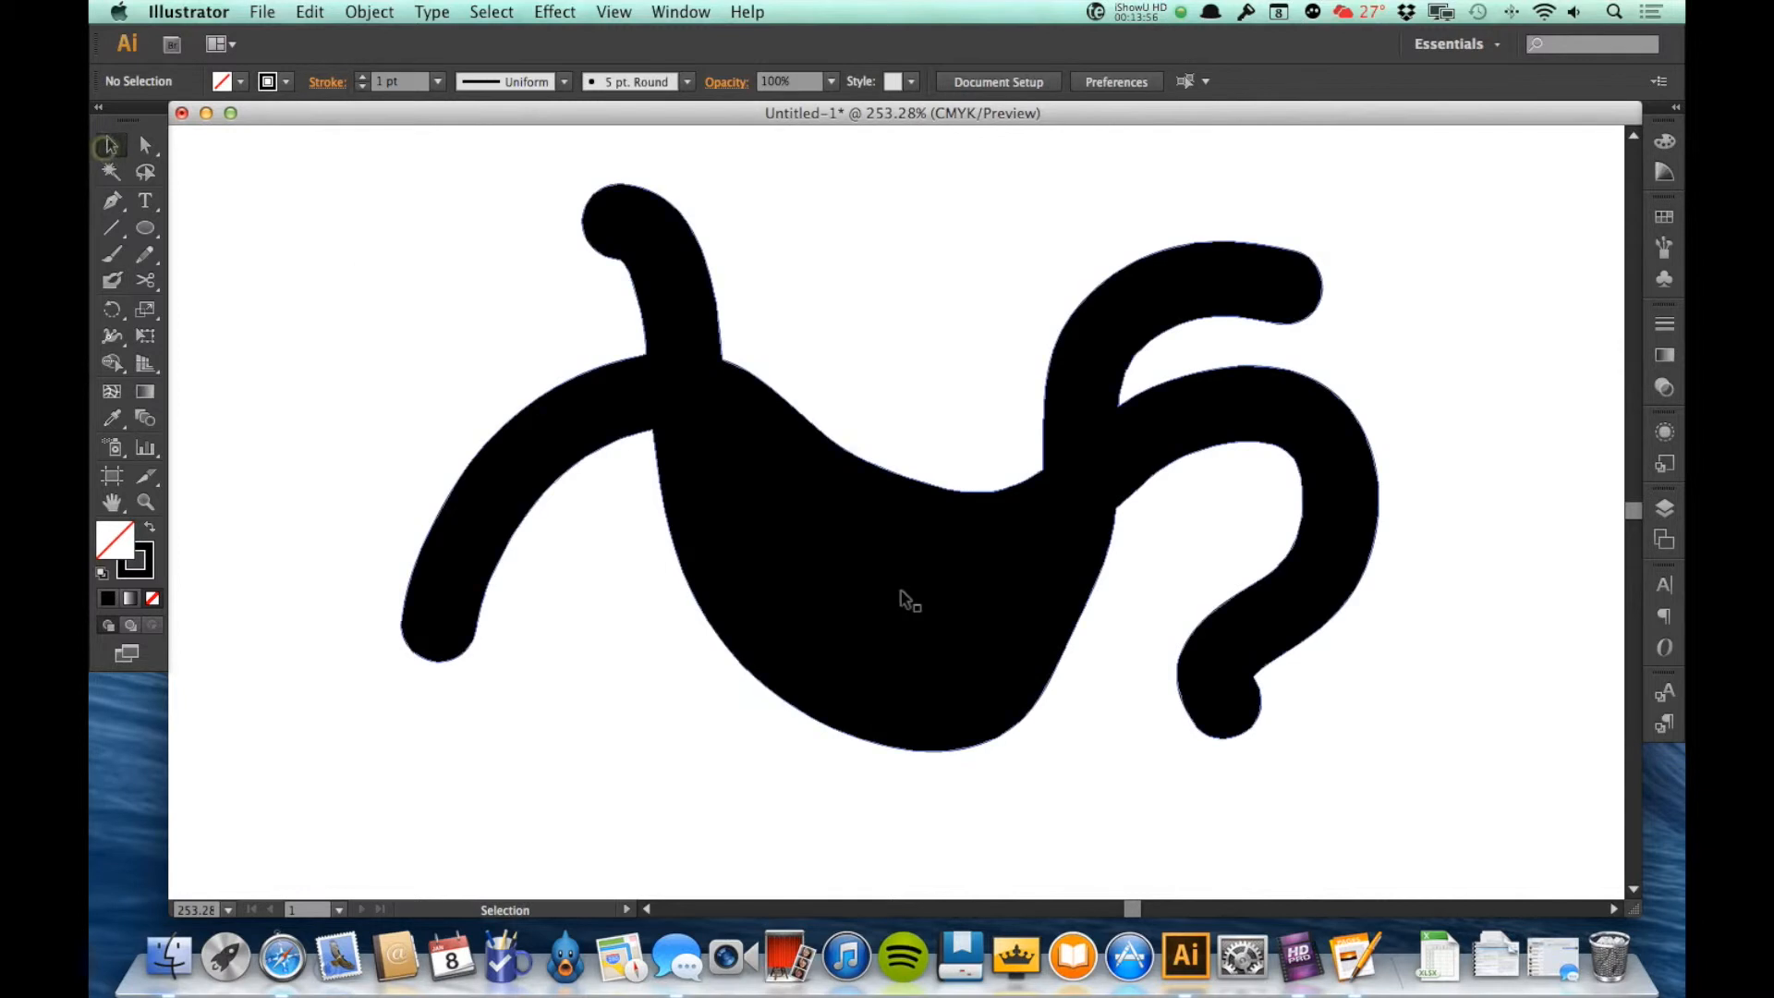
pyautogui.click(904, 599)
pyautogui.click(150, 527)
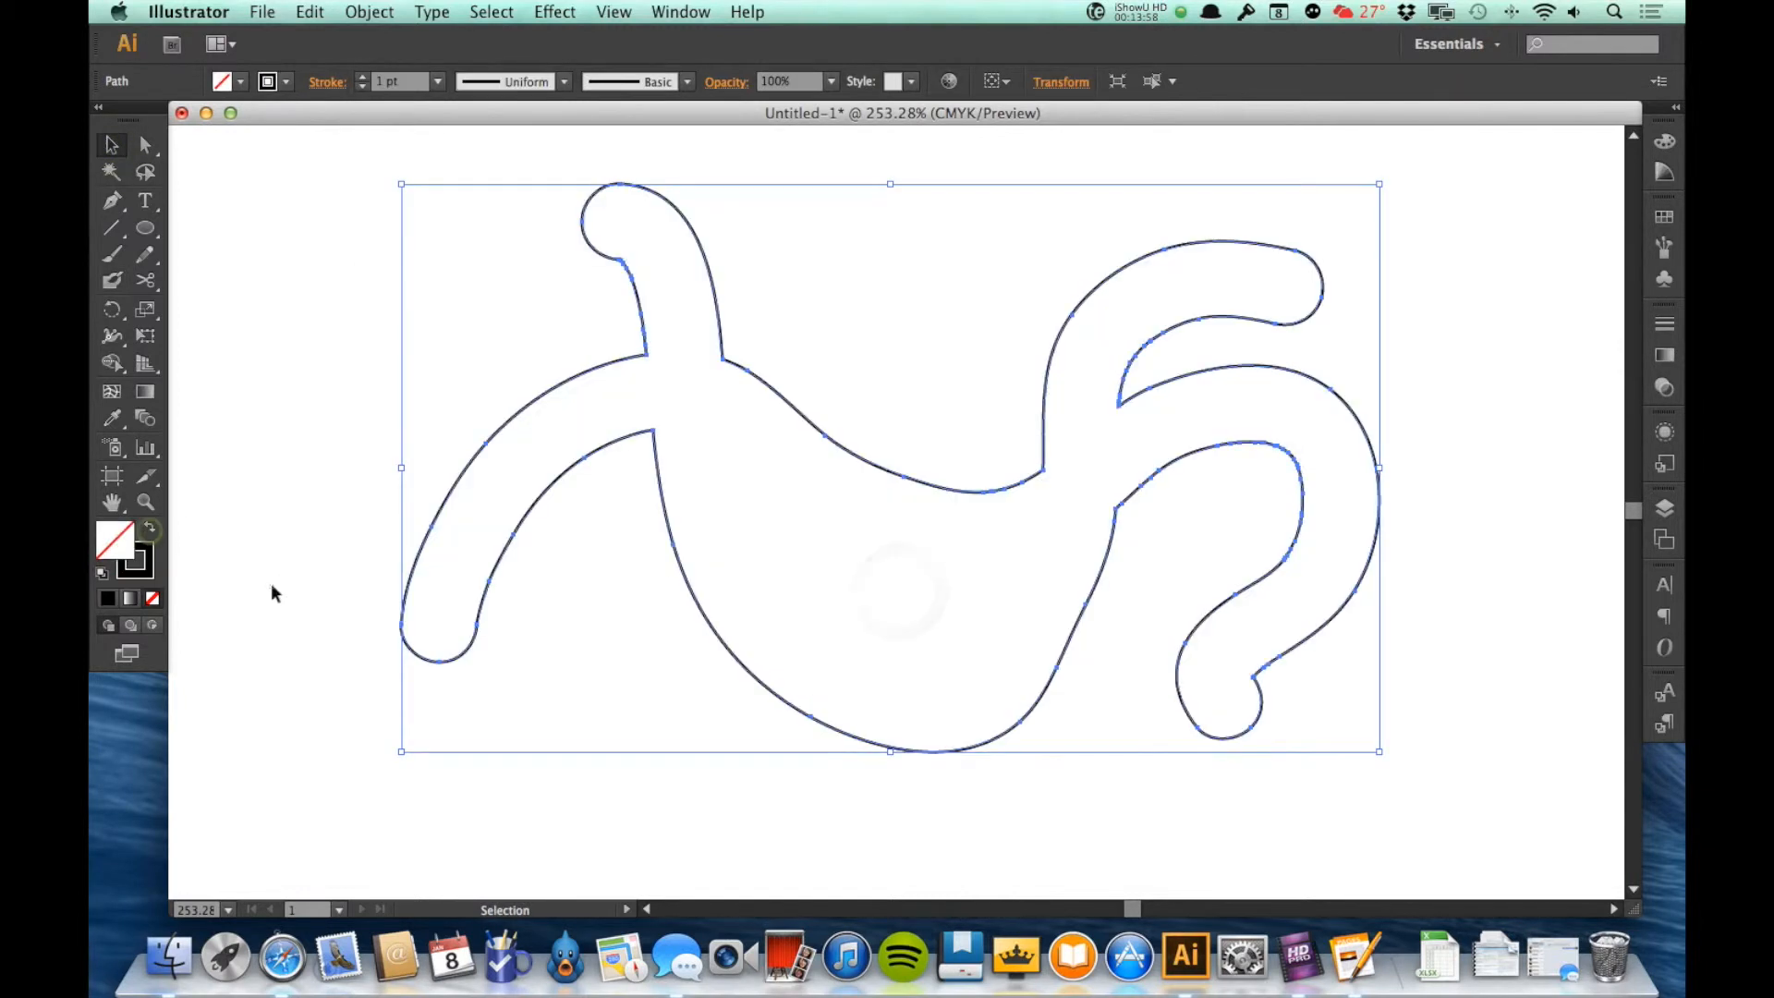
pyautogui.click(259, 579)
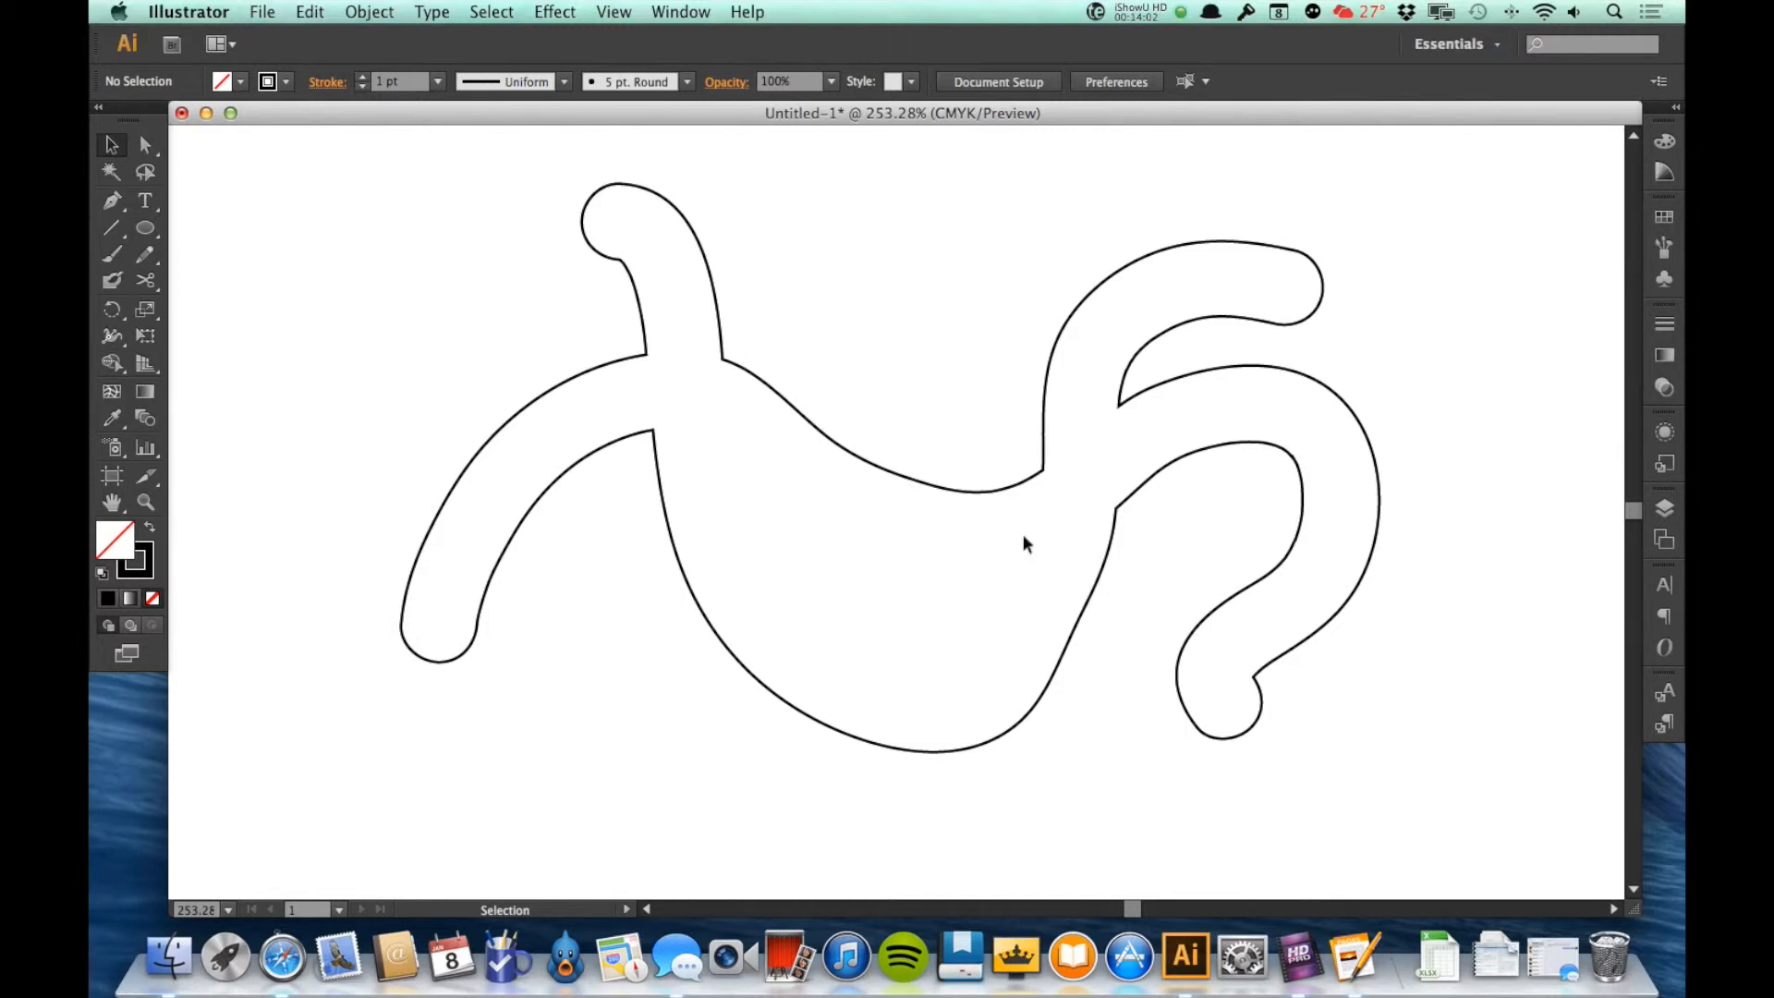
pyautogui.moveTo(329, 348); pyautogui.dragTo(543, 444)
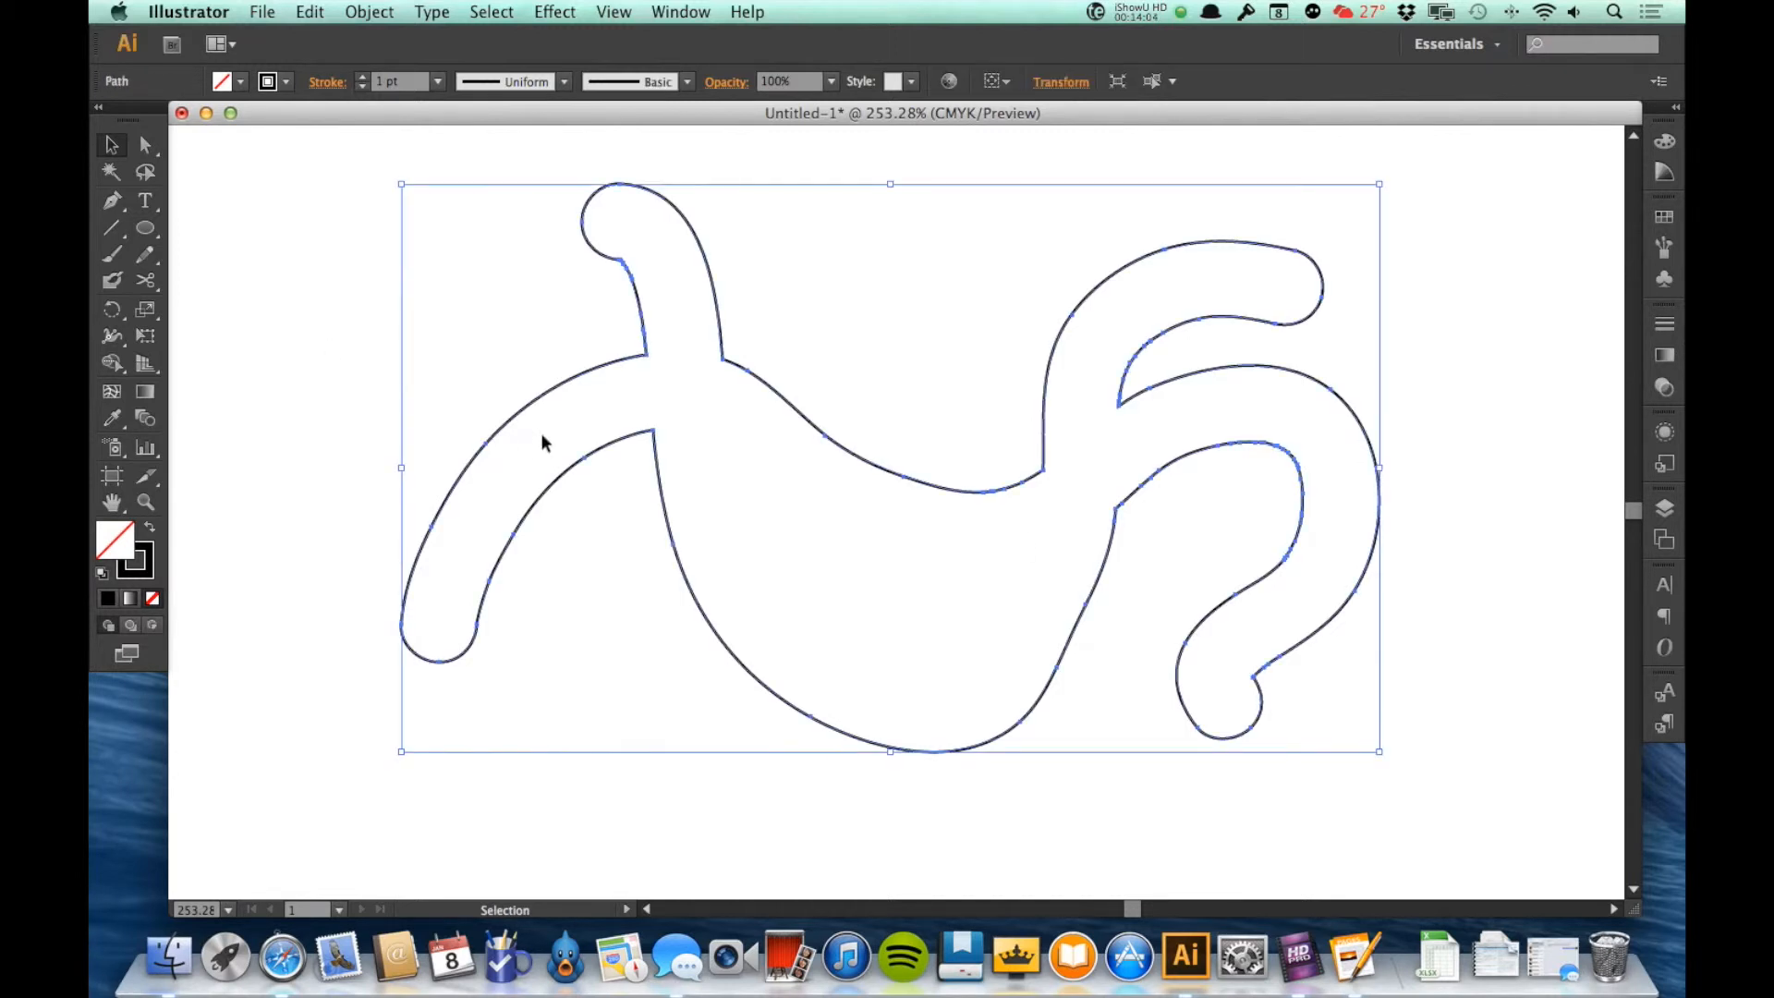
pyautogui.press('Delete')
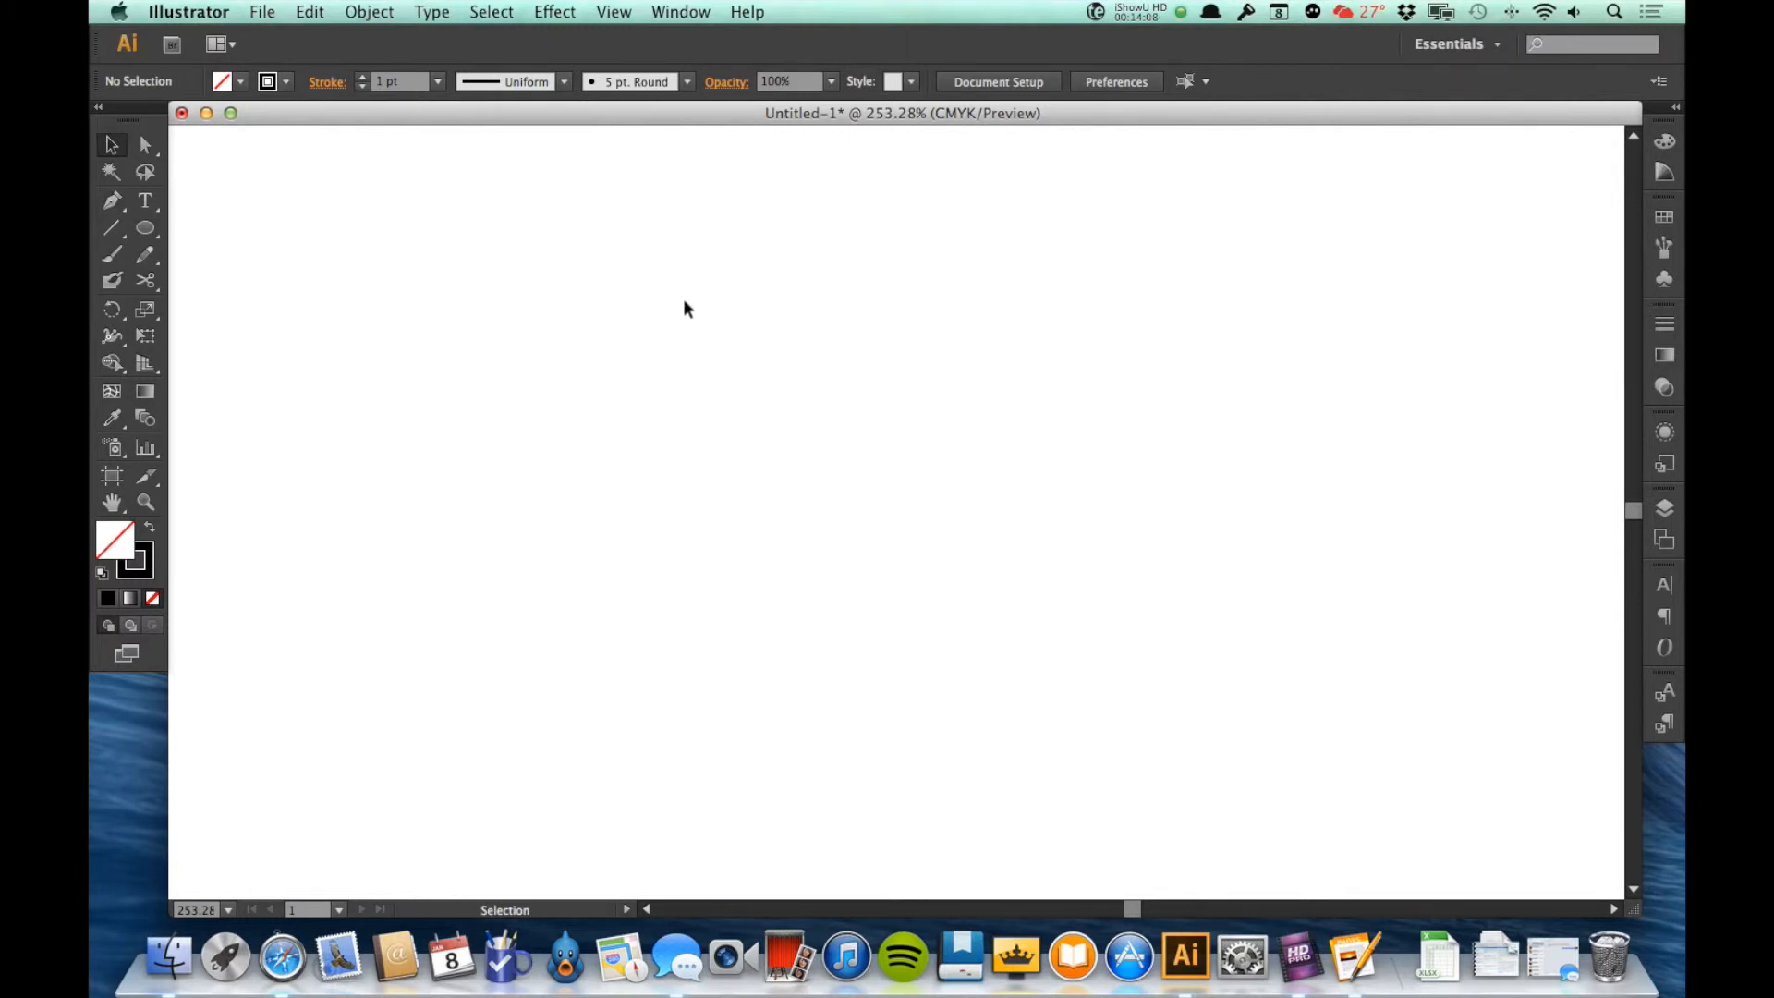
# Step: Draw a closed, curved five-point shape about 186 pt wide and 95 pt high with the Pen tool, and deselect it
pyautogui.click(146, 229)
pyautogui.click(145, 232)
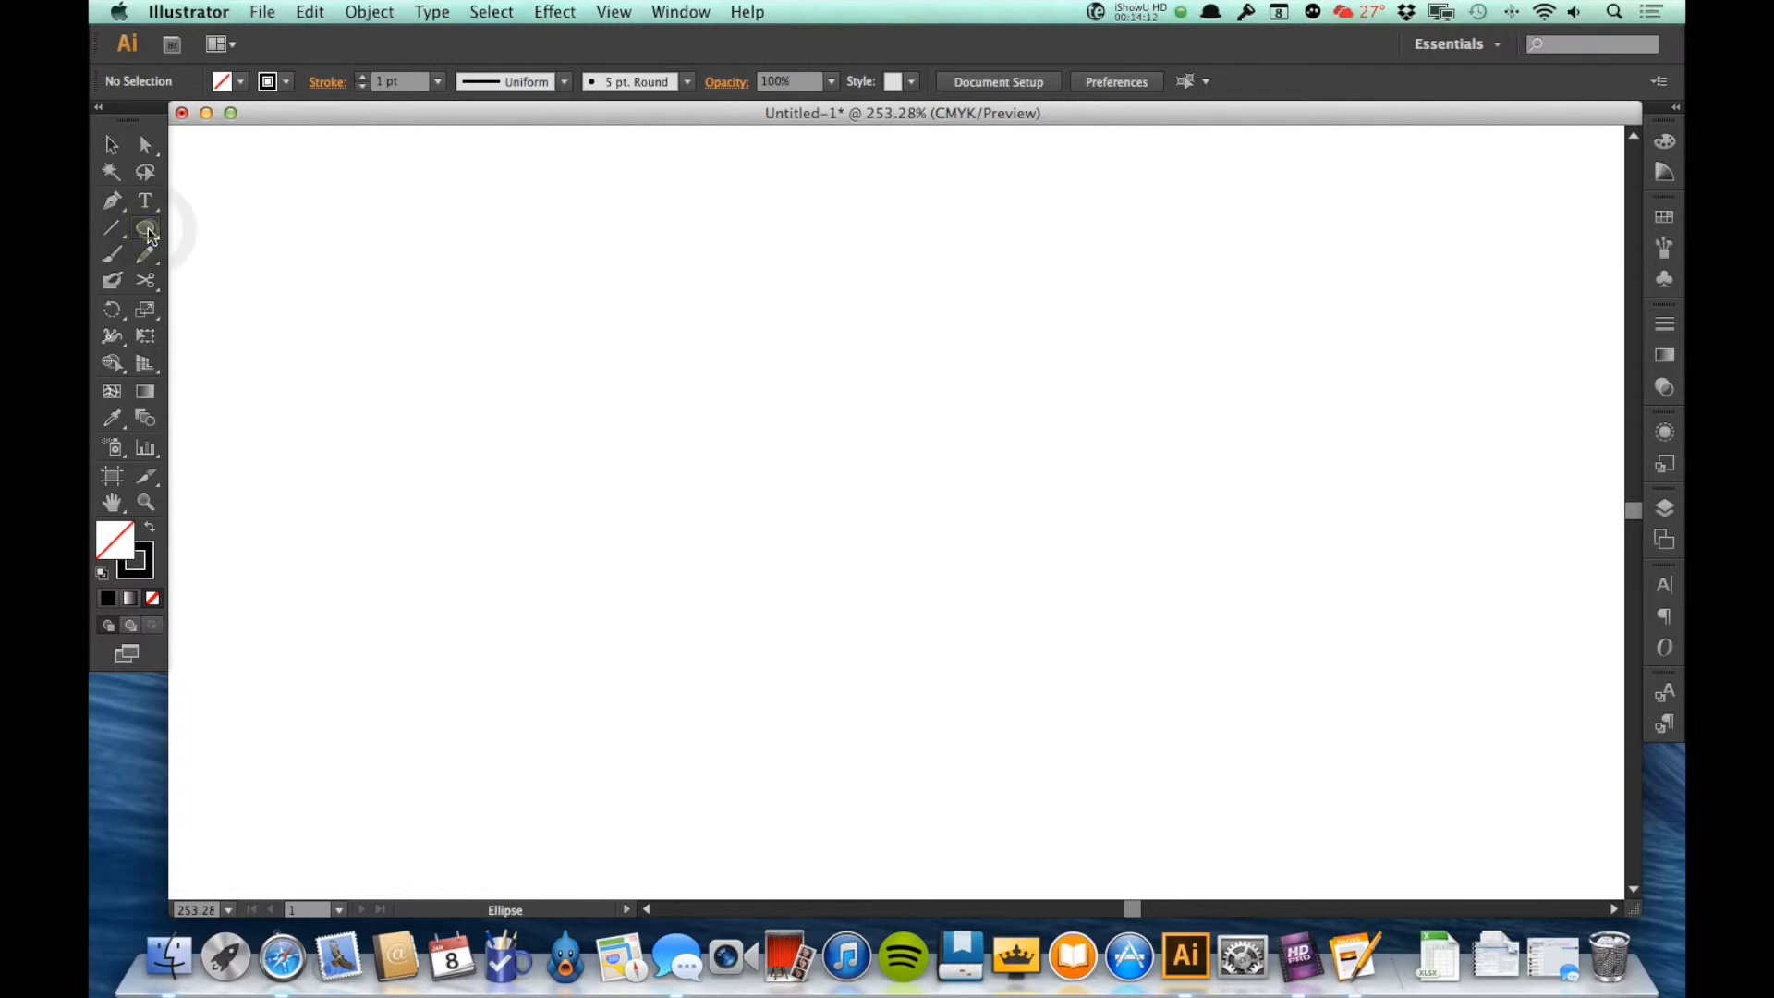
pyautogui.click(108, 213)
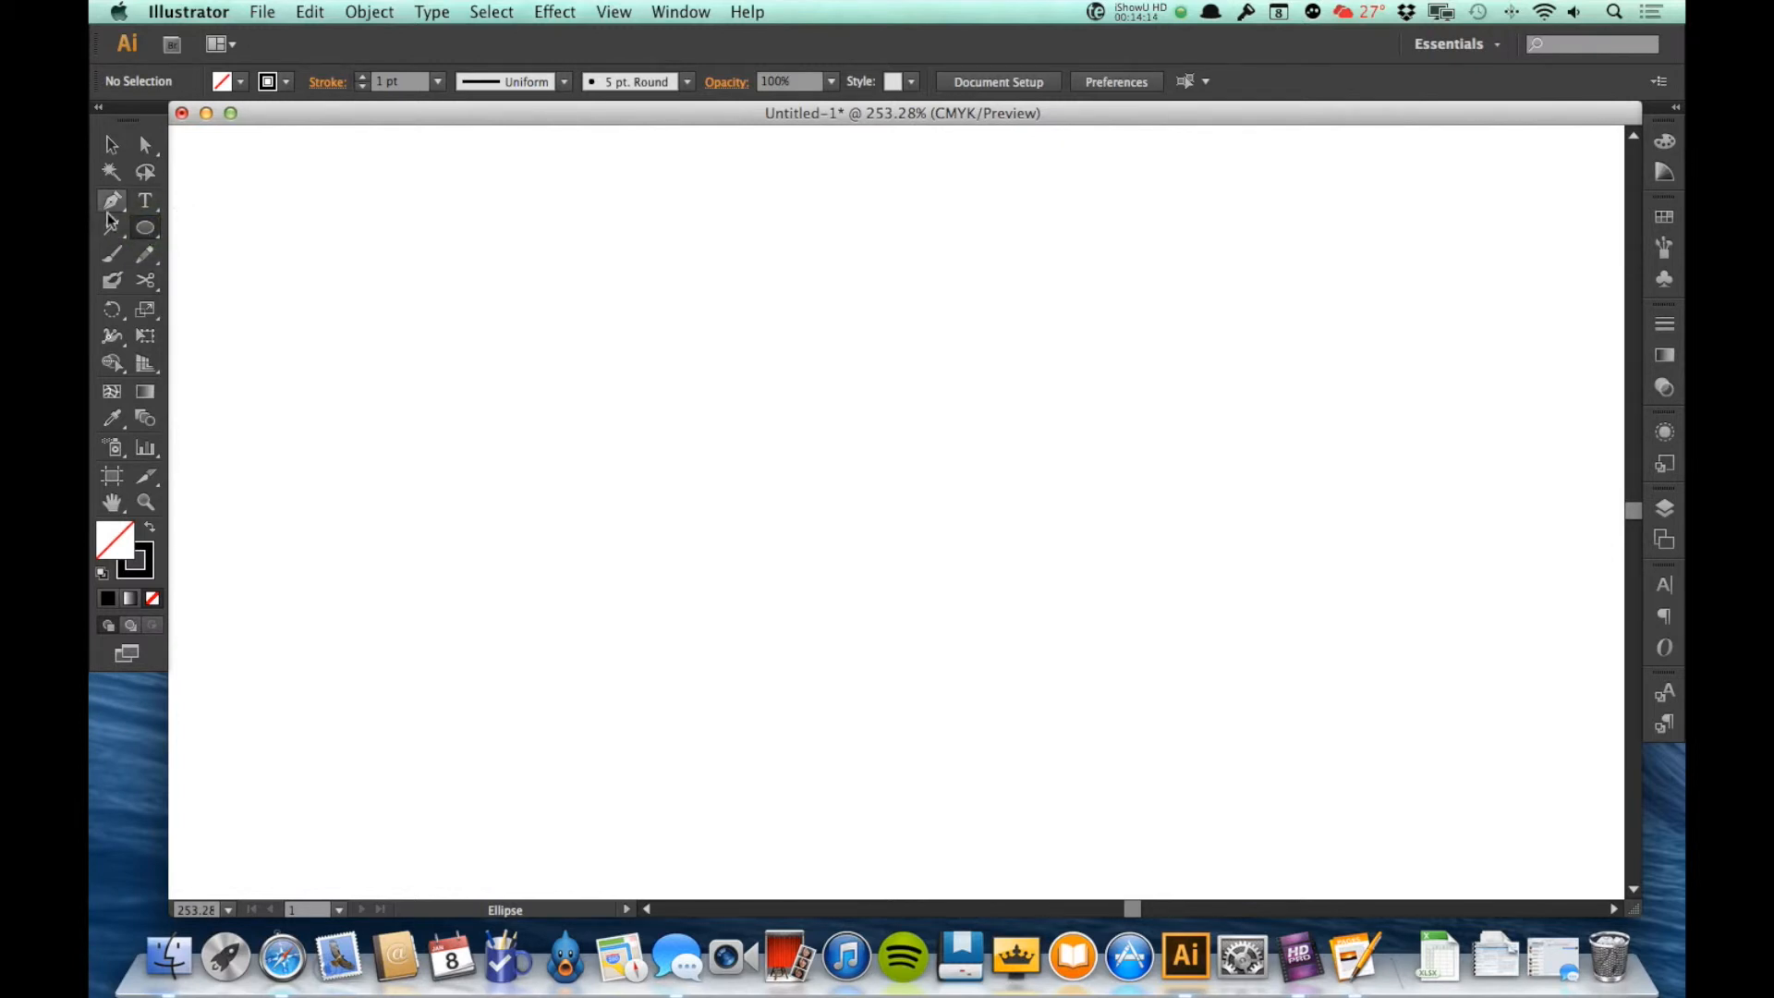
pyautogui.moveTo(739, 348); pyautogui.dragTo(739, 402)
pyautogui.moveTo(889, 330); pyautogui.dragTo(1045, 345)
pyautogui.moveTo(1094, 424); pyautogui.dragTo(959, 553)
pyautogui.moveTo(717, 559); pyautogui.dragTo(774, 472)
pyautogui.moveTo(617, 391); pyautogui.dragTo(632, 404)
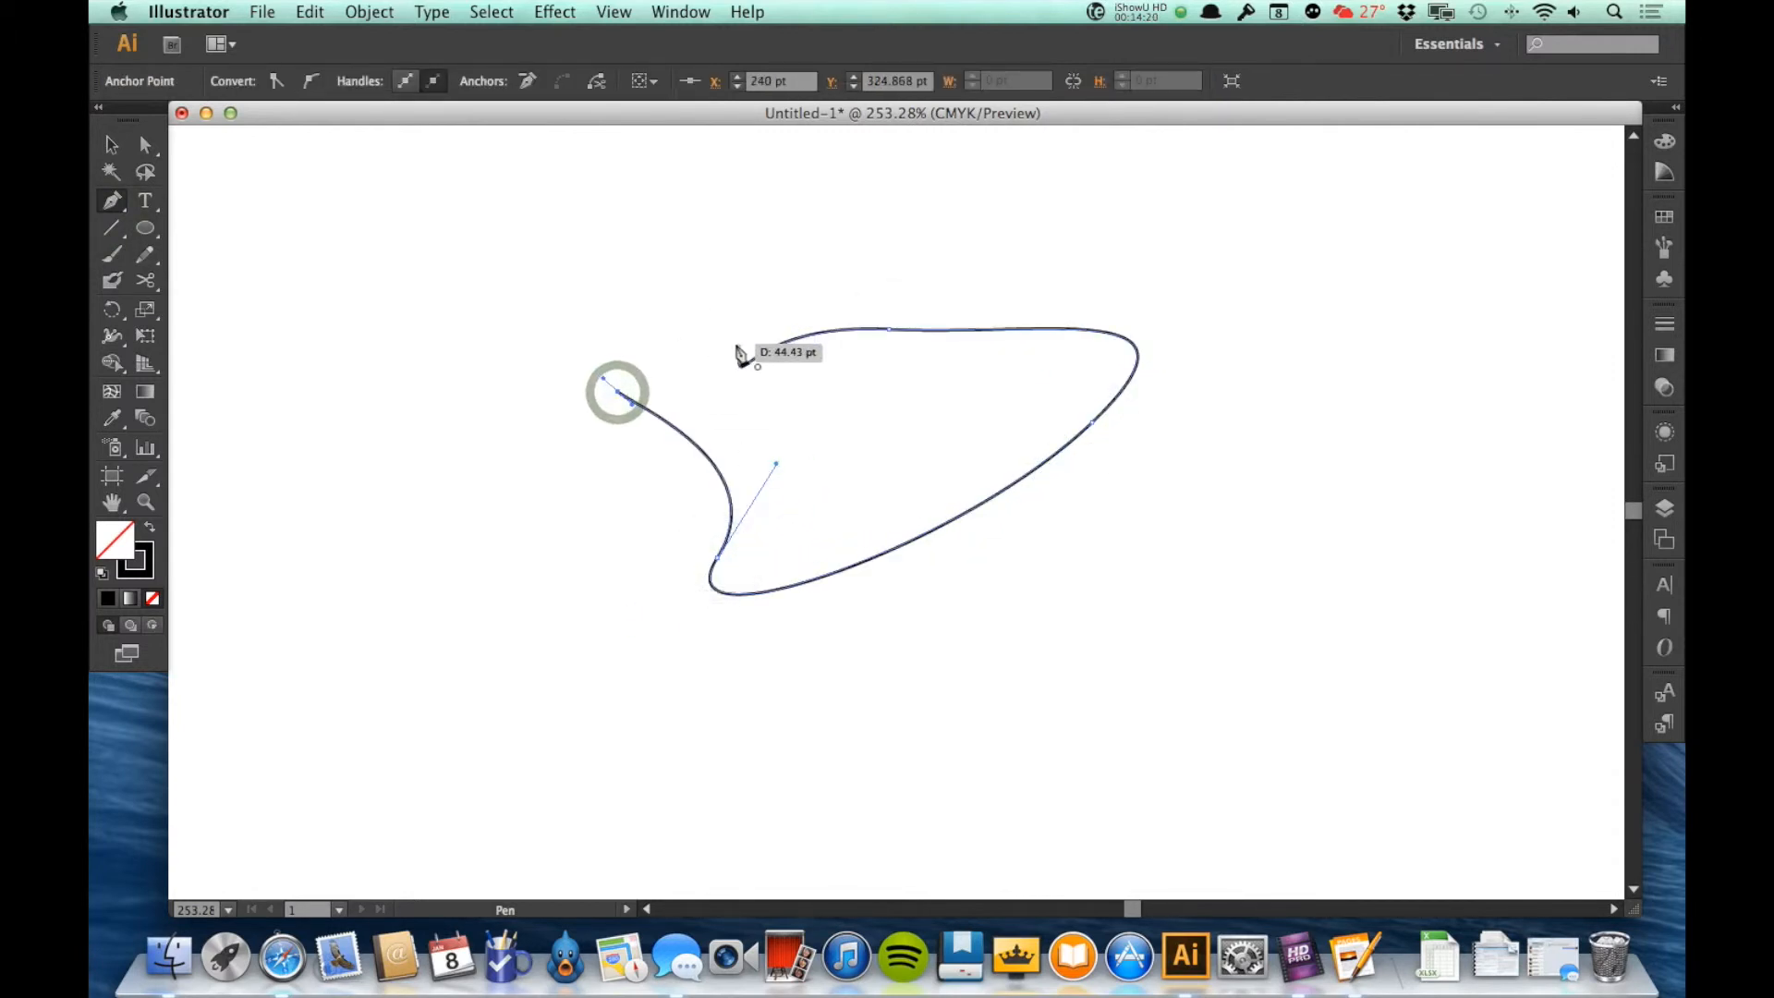
pyautogui.click(739, 349)
pyautogui.click(112, 145)
pyautogui.click(1078, 767)
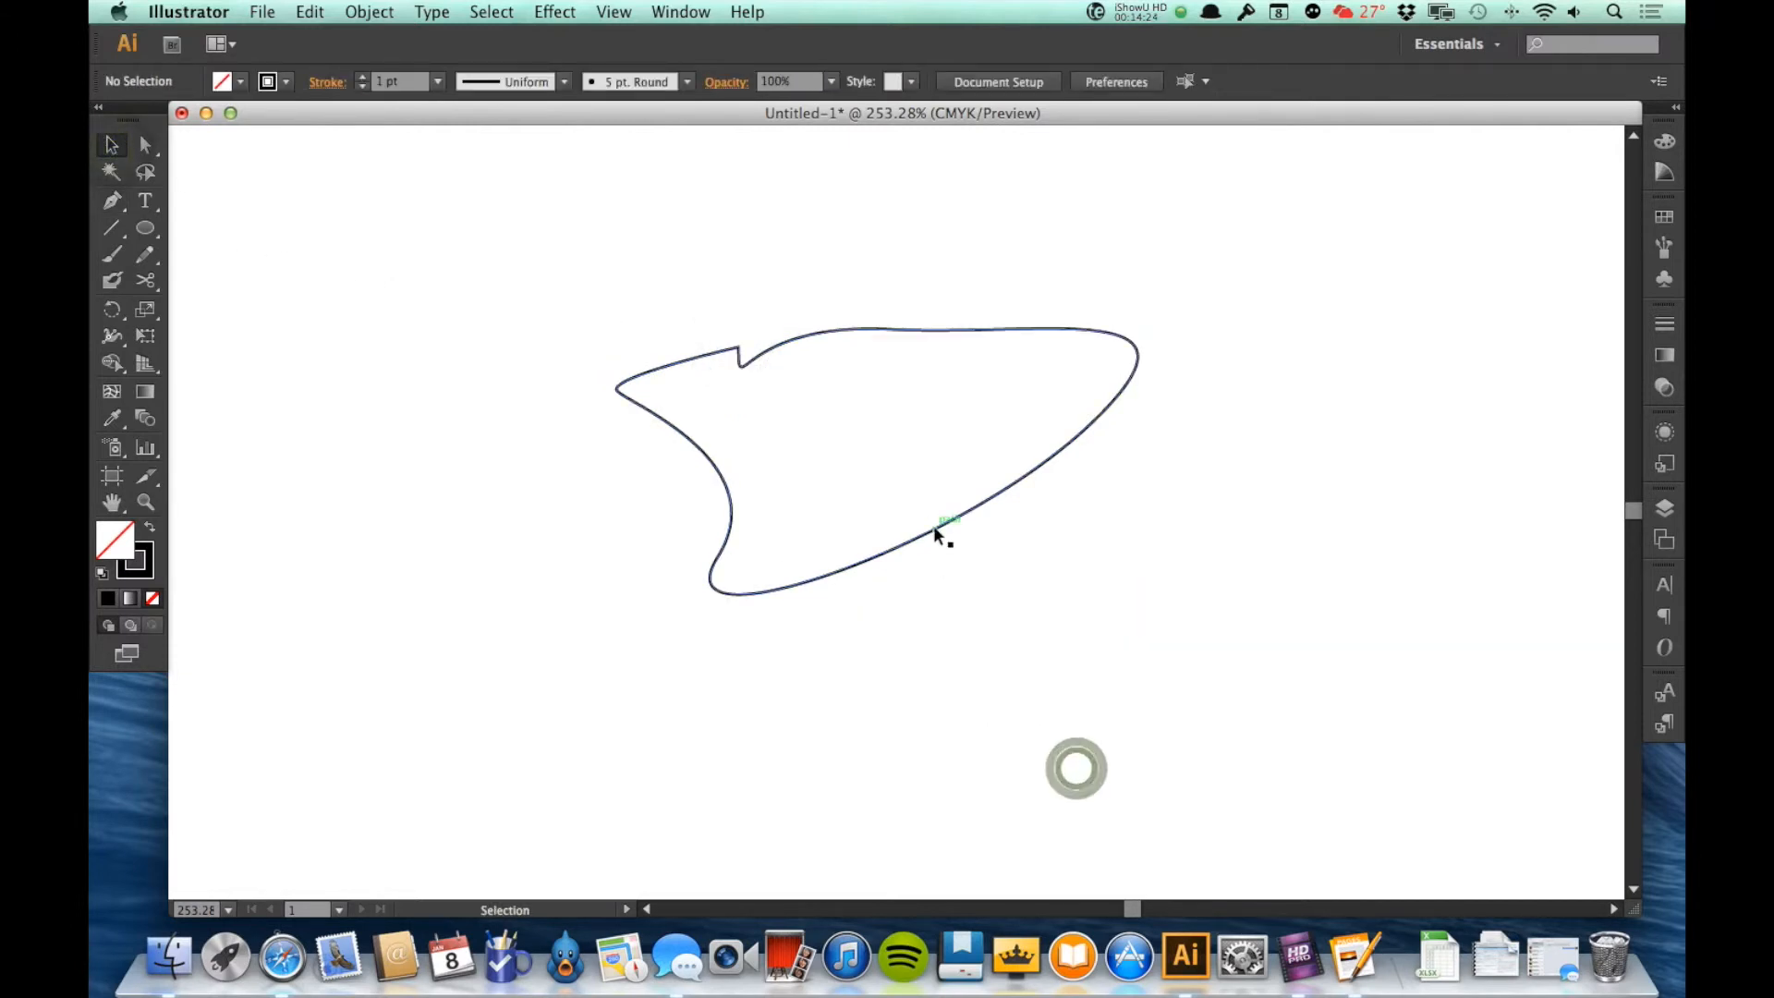
# Step: Move the pen shape slightly down and to the right, and check its position and size values
pyautogui.moveTo(947, 530); pyautogui.dragTo(981, 565)
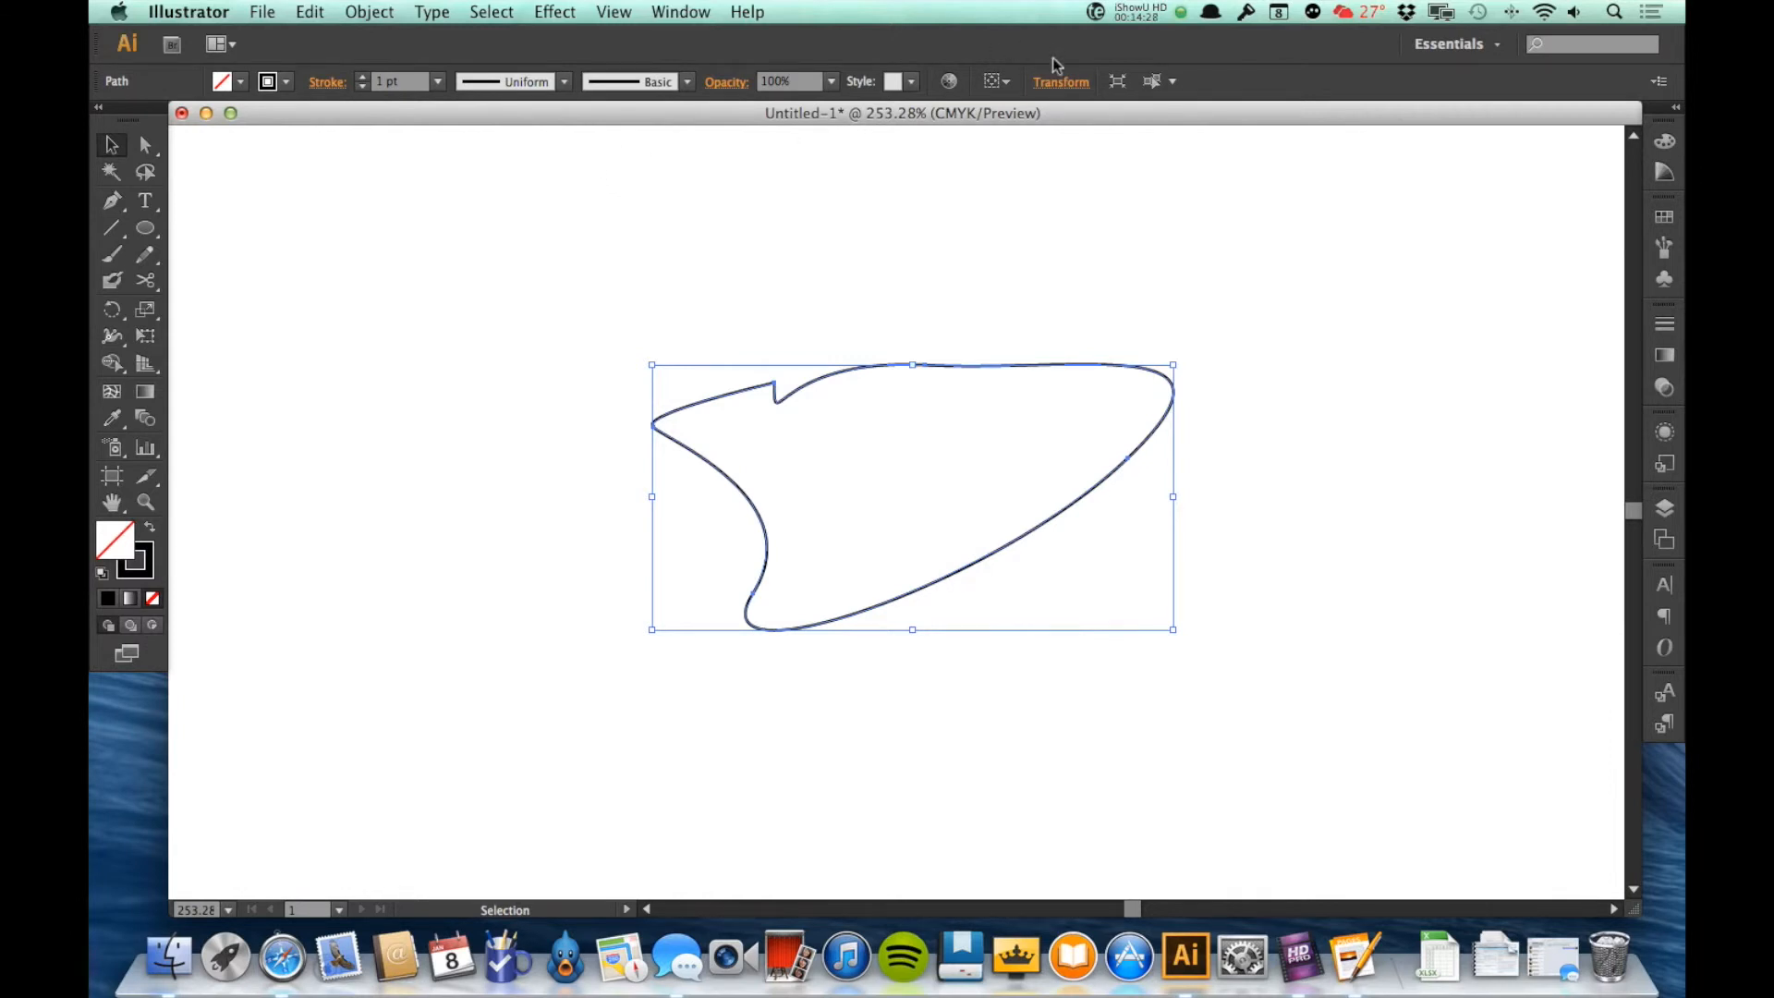
pyautogui.click(1066, 85)
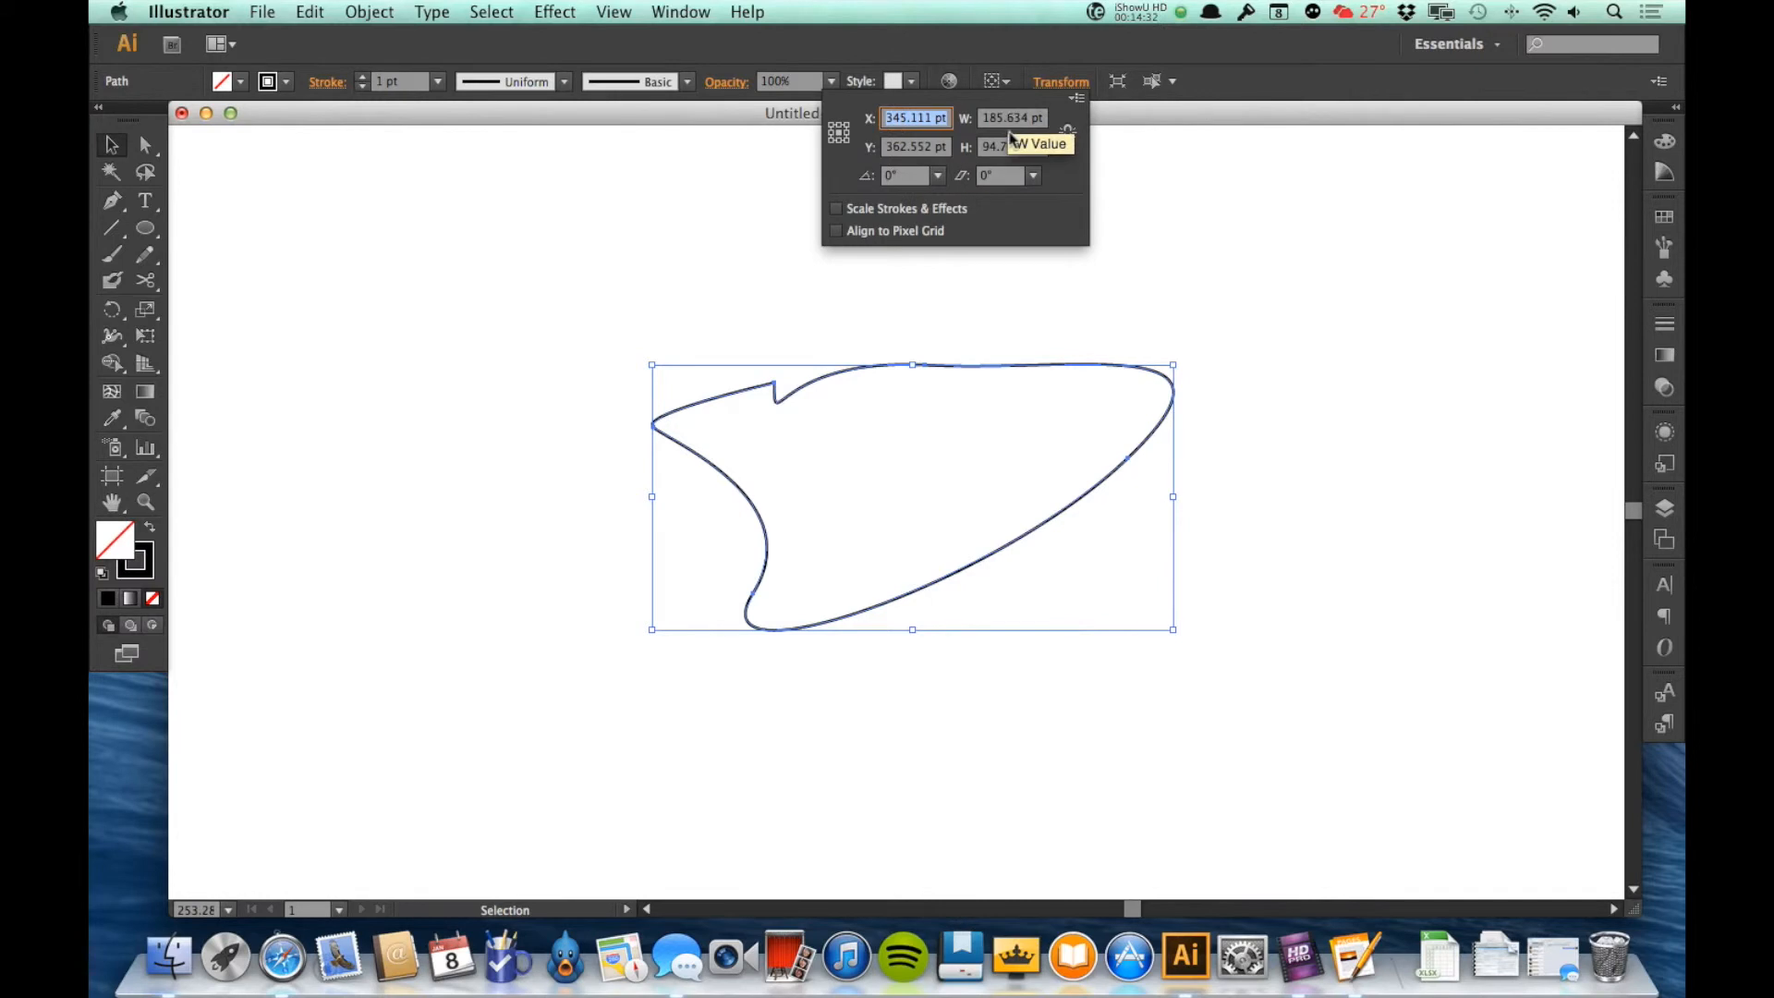
pyautogui.click(992, 48)
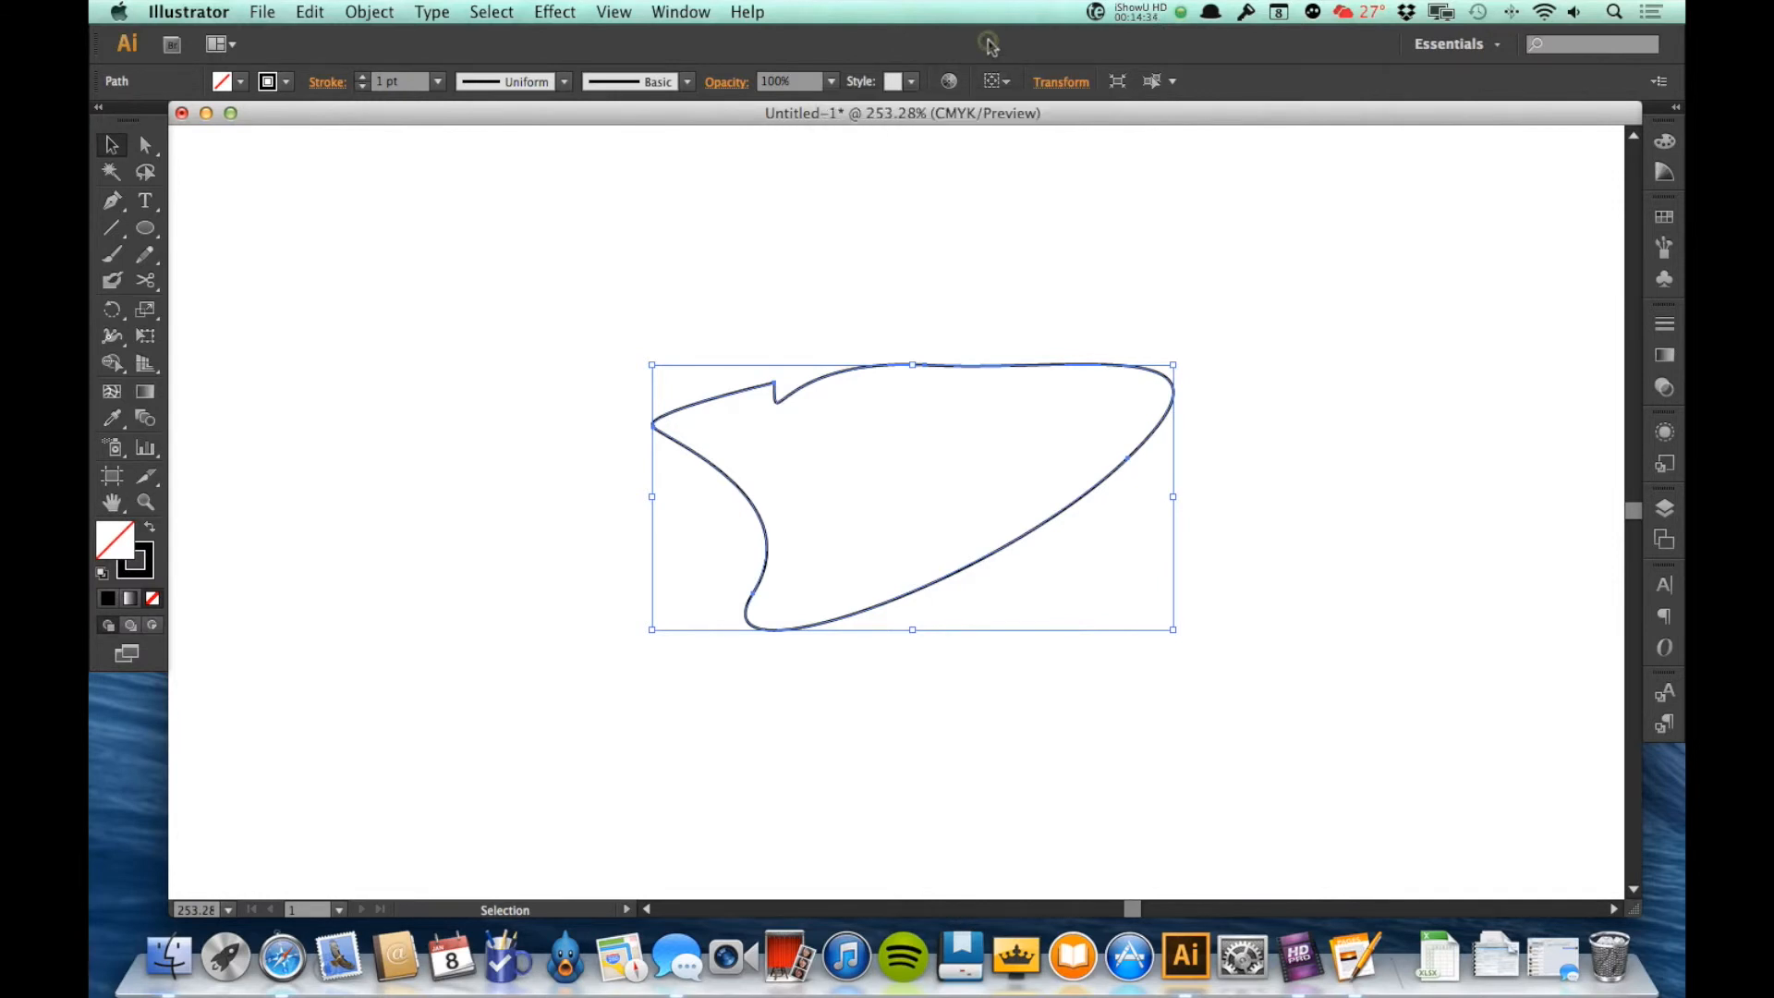
# Step: Create a copy of the pen shape rotated by 310°, with the preview turned on
pyautogui.click(370, 12)
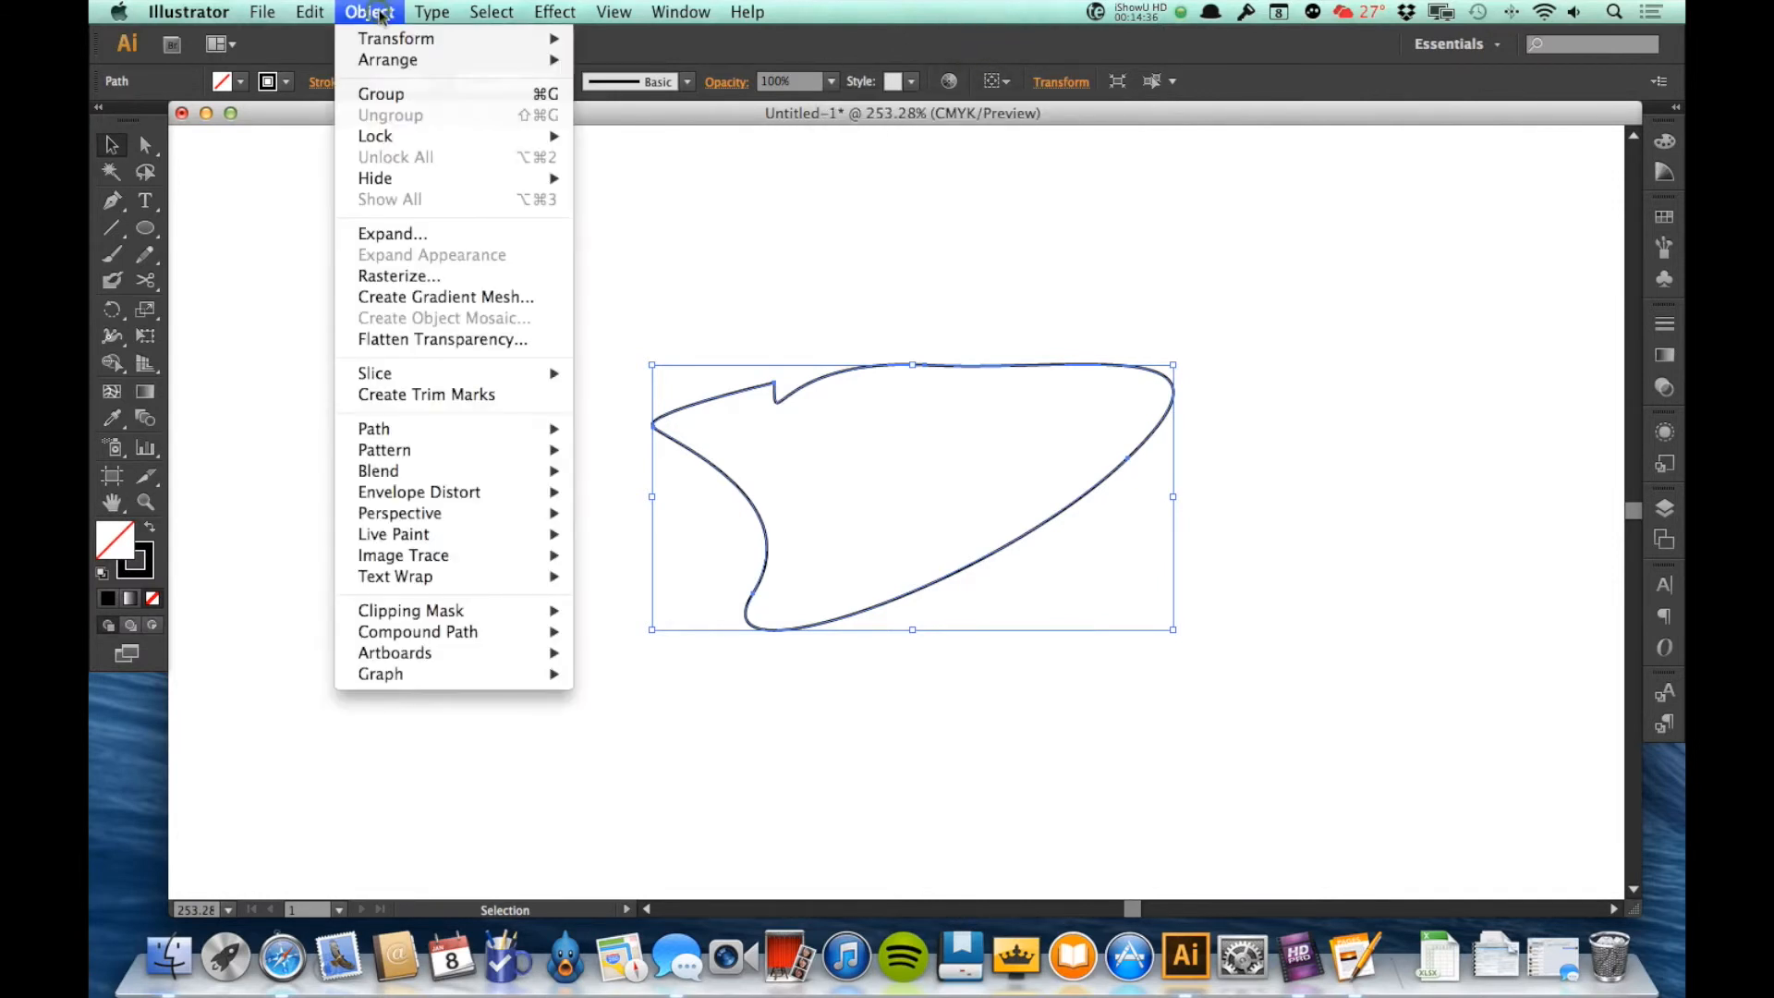
pyautogui.moveTo(406, 38)
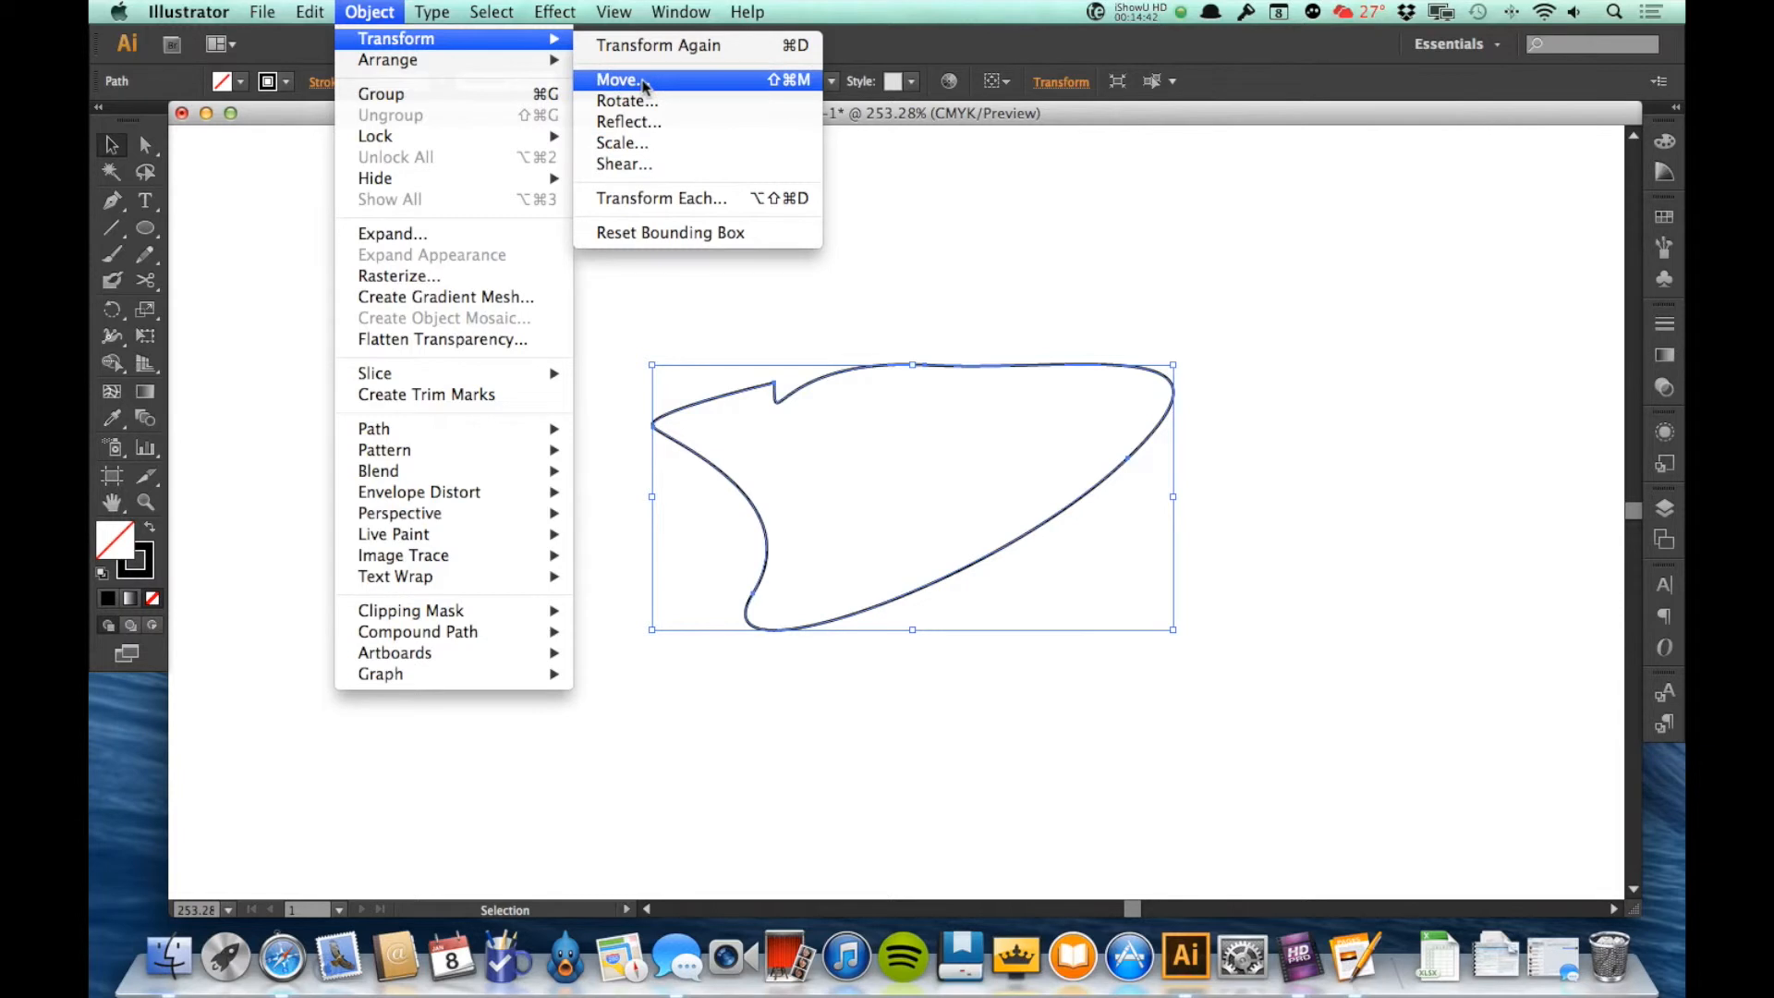
pyautogui.click(632, 102)
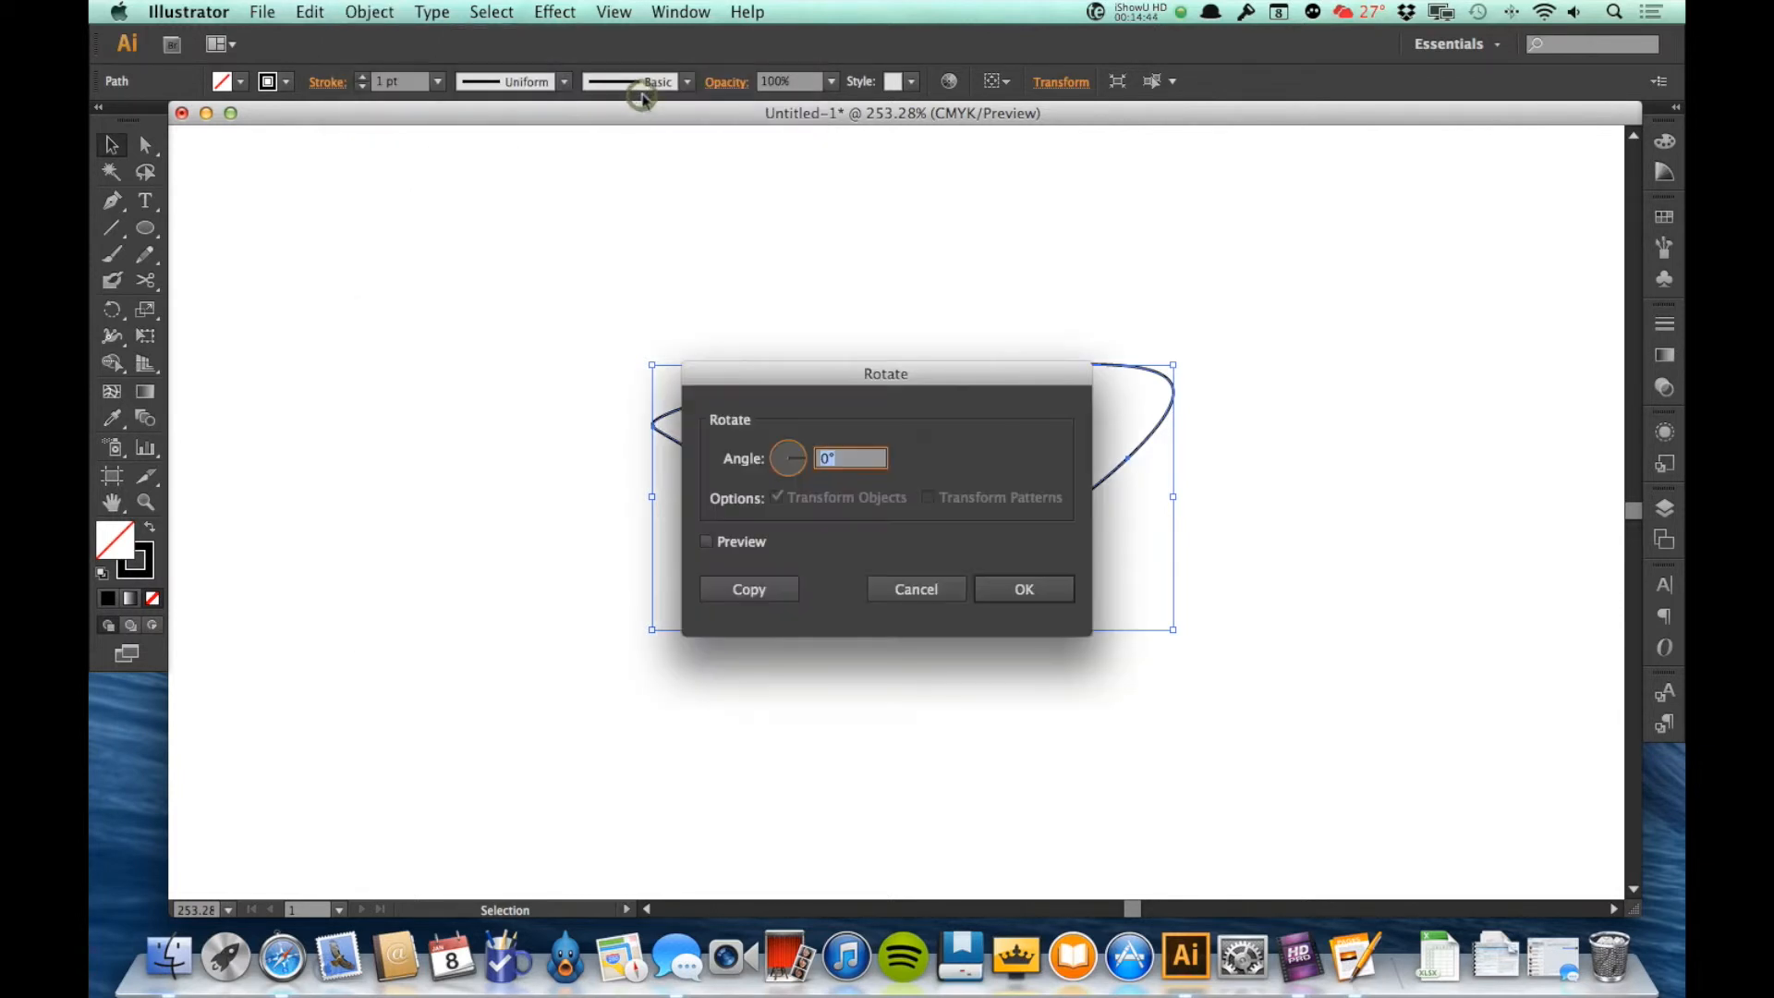
pyautogui.moveTo(883, 381); pyautogui.dragTo(1355, 196)
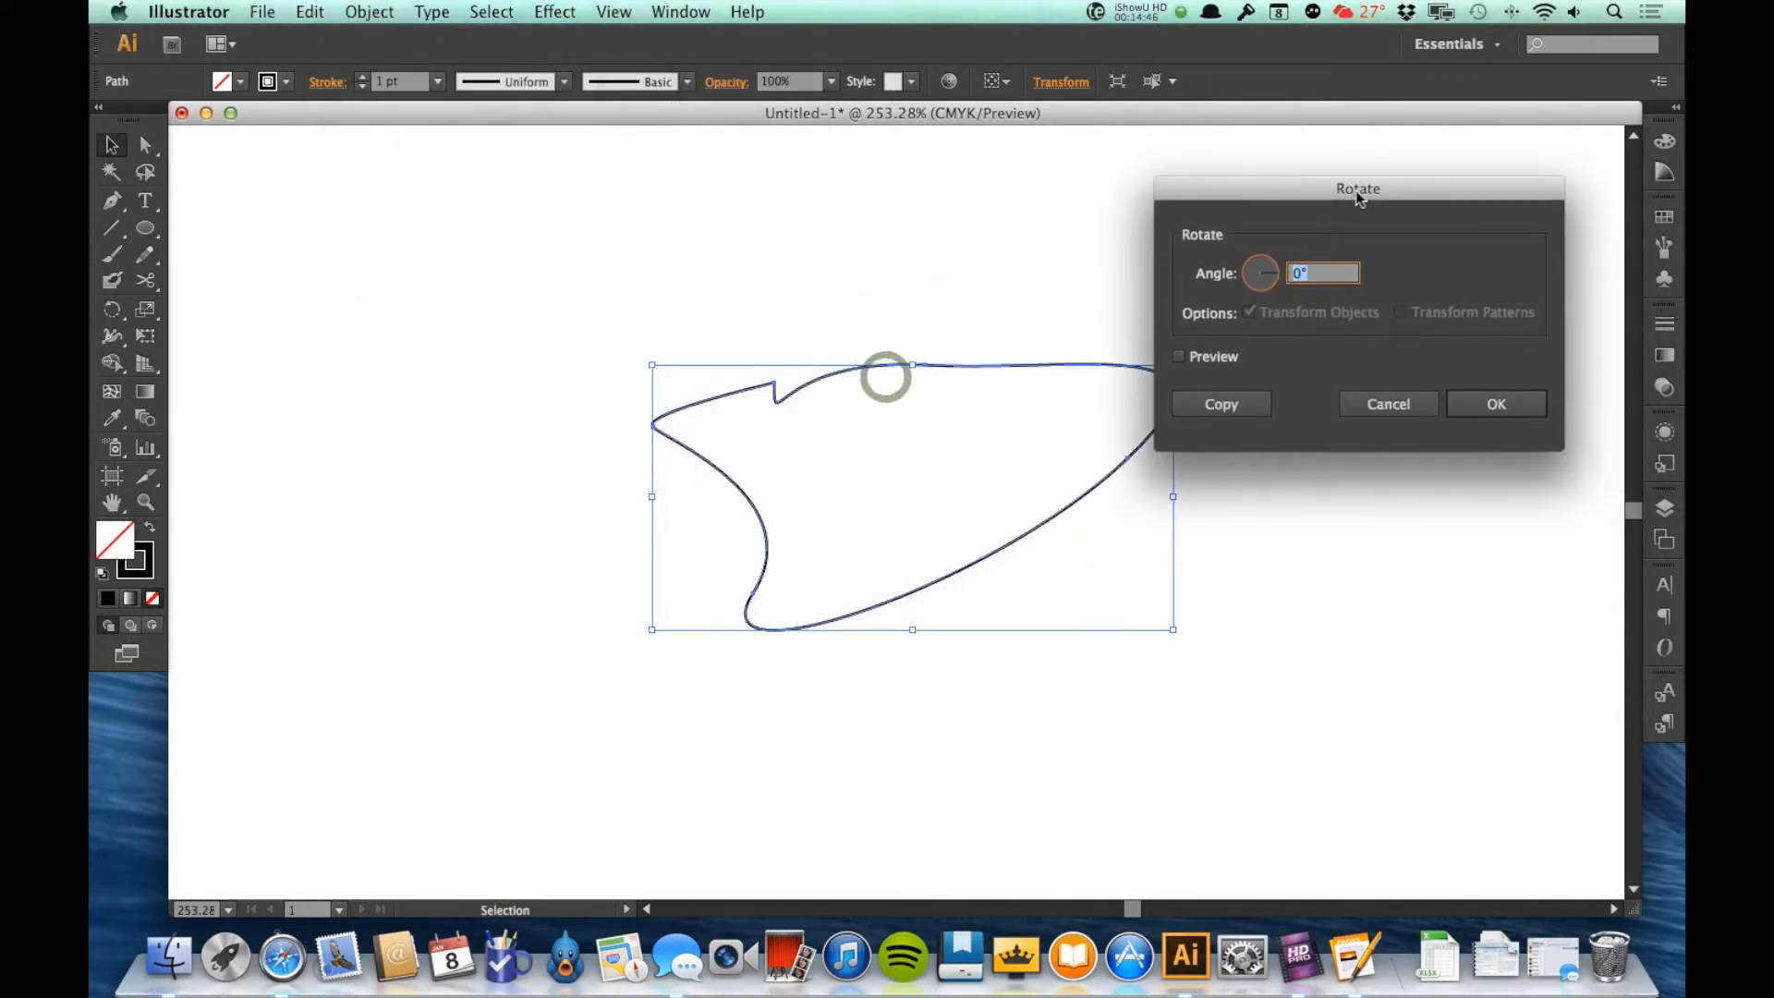
pyautogui.click(1184, 356)
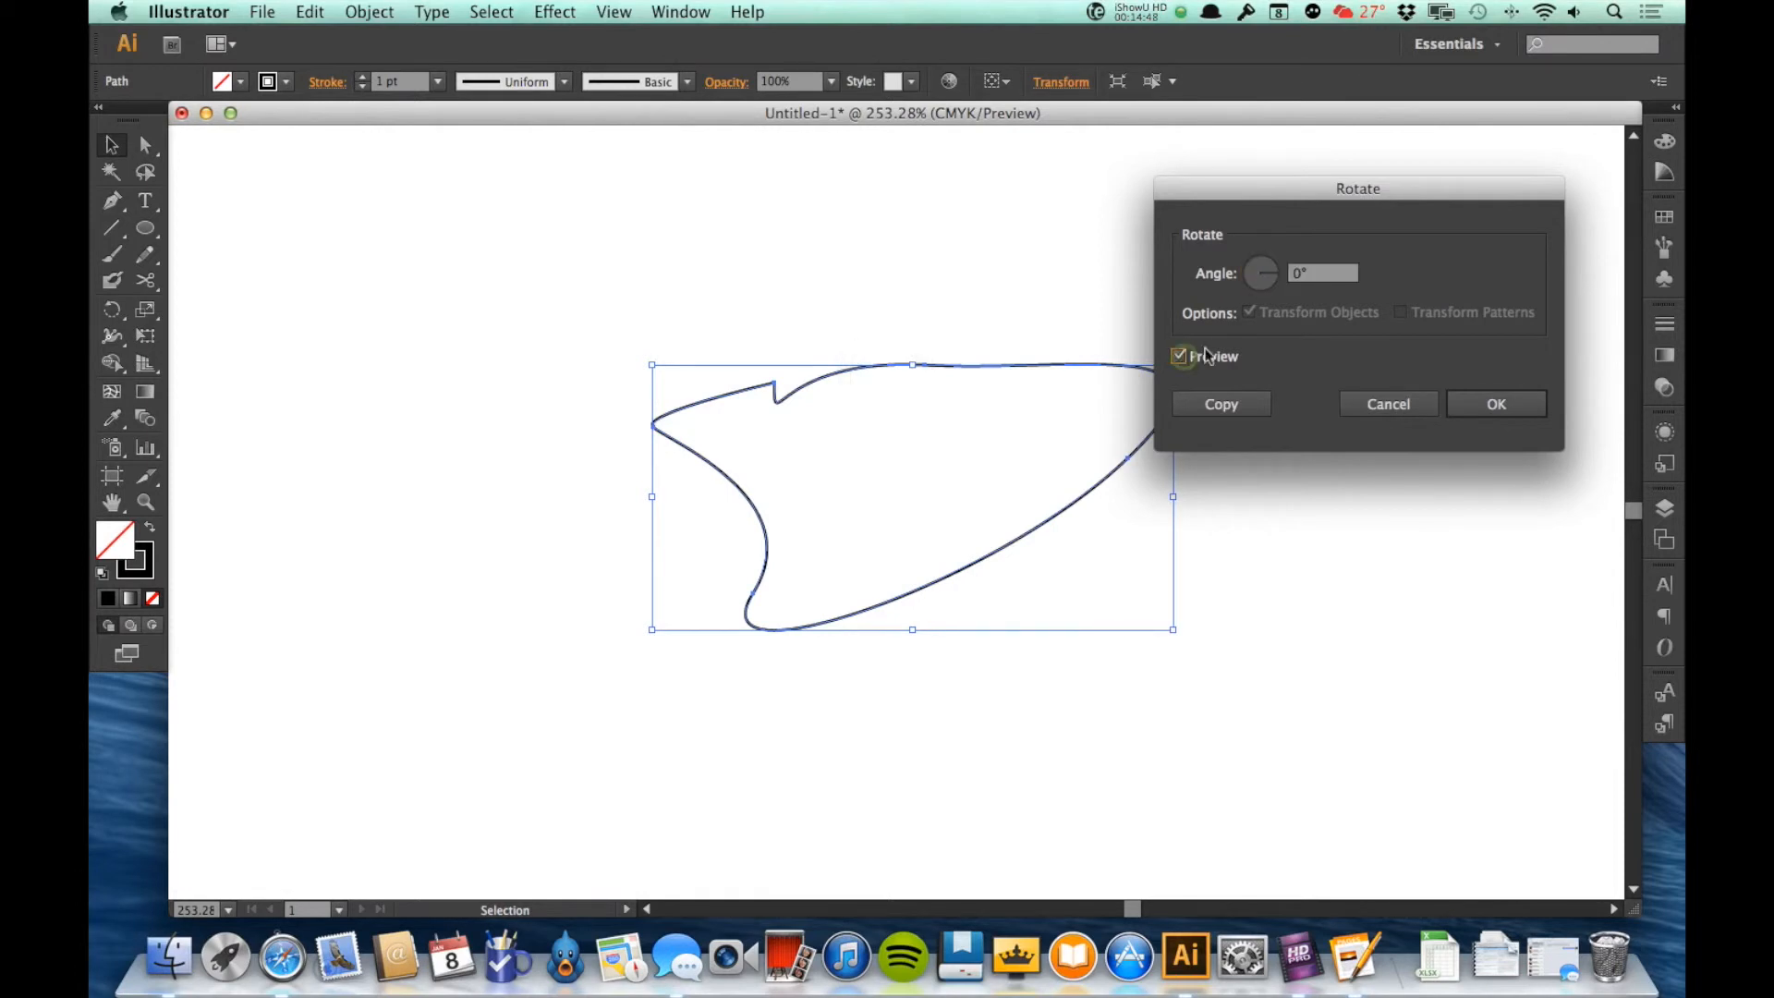
pyautogui.click(1274, 274)
pyautogui.click(1271, 289)
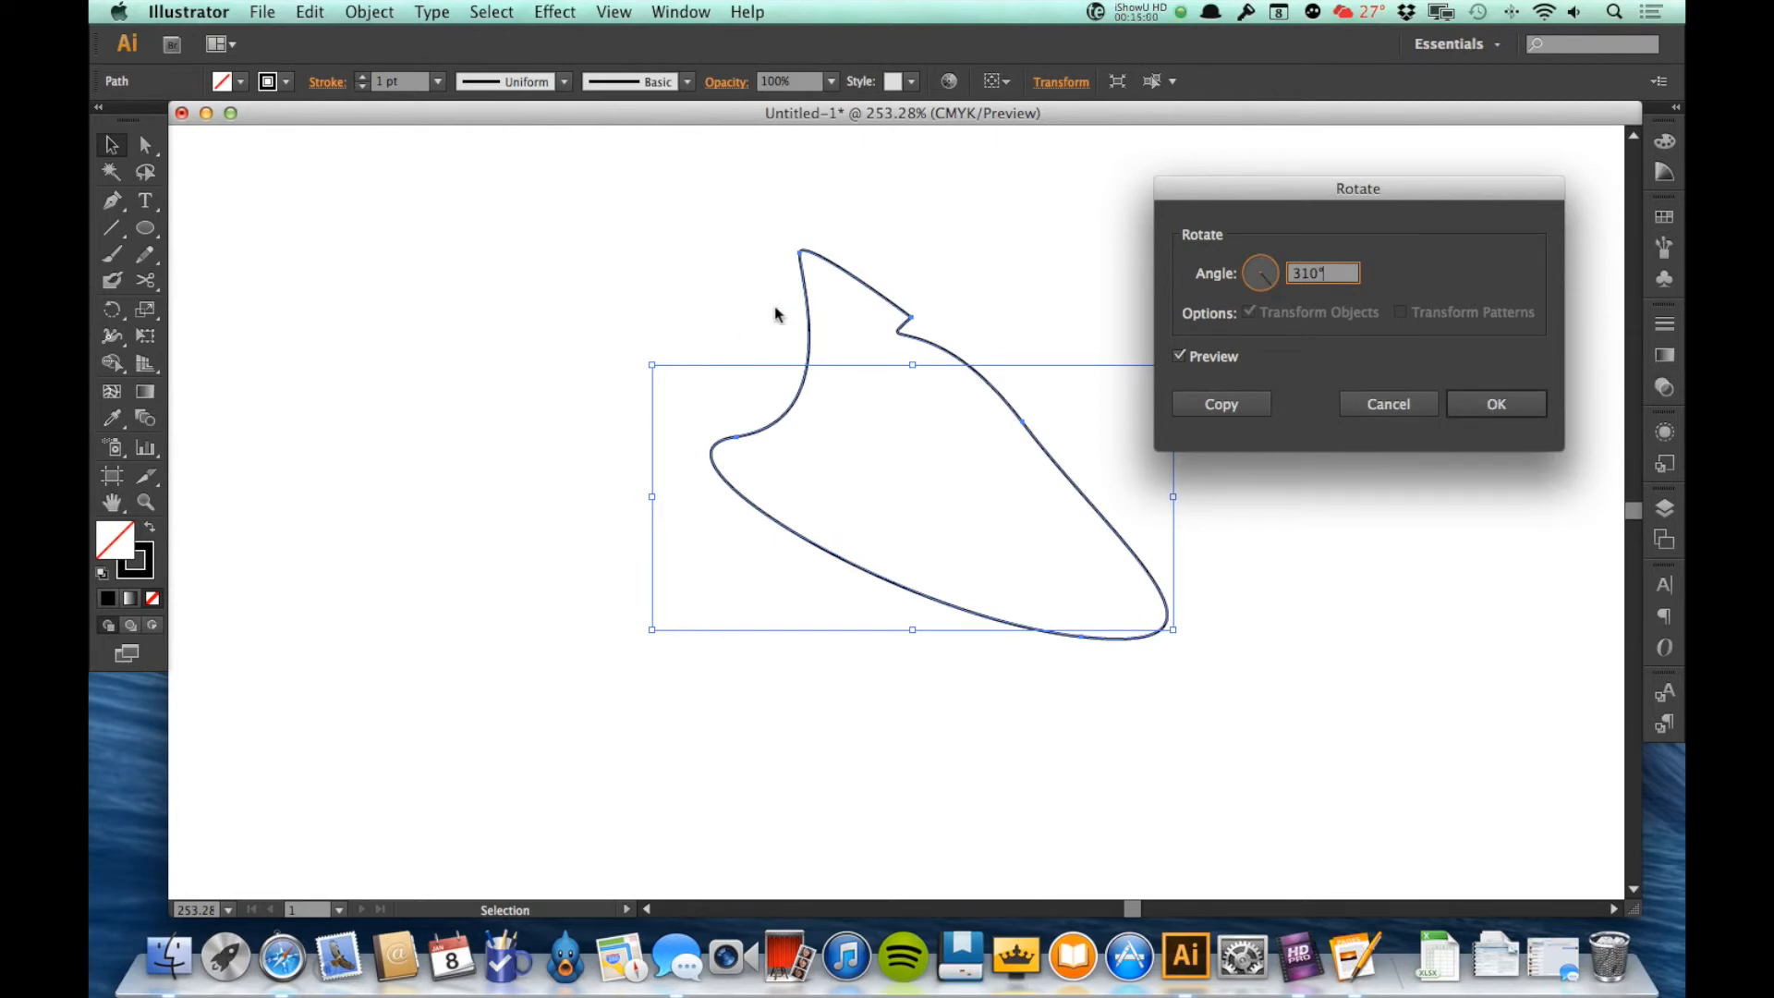
pyautogui.click(1216, 407)
pyautogui.click(1212, 405)
# Step: Move the rotated copy up and to the right, and delete it
pyautogui.click(1190, 492)
pyautogui.moveTo(1120, 540); pyautogui.dragTo(1281, 488)
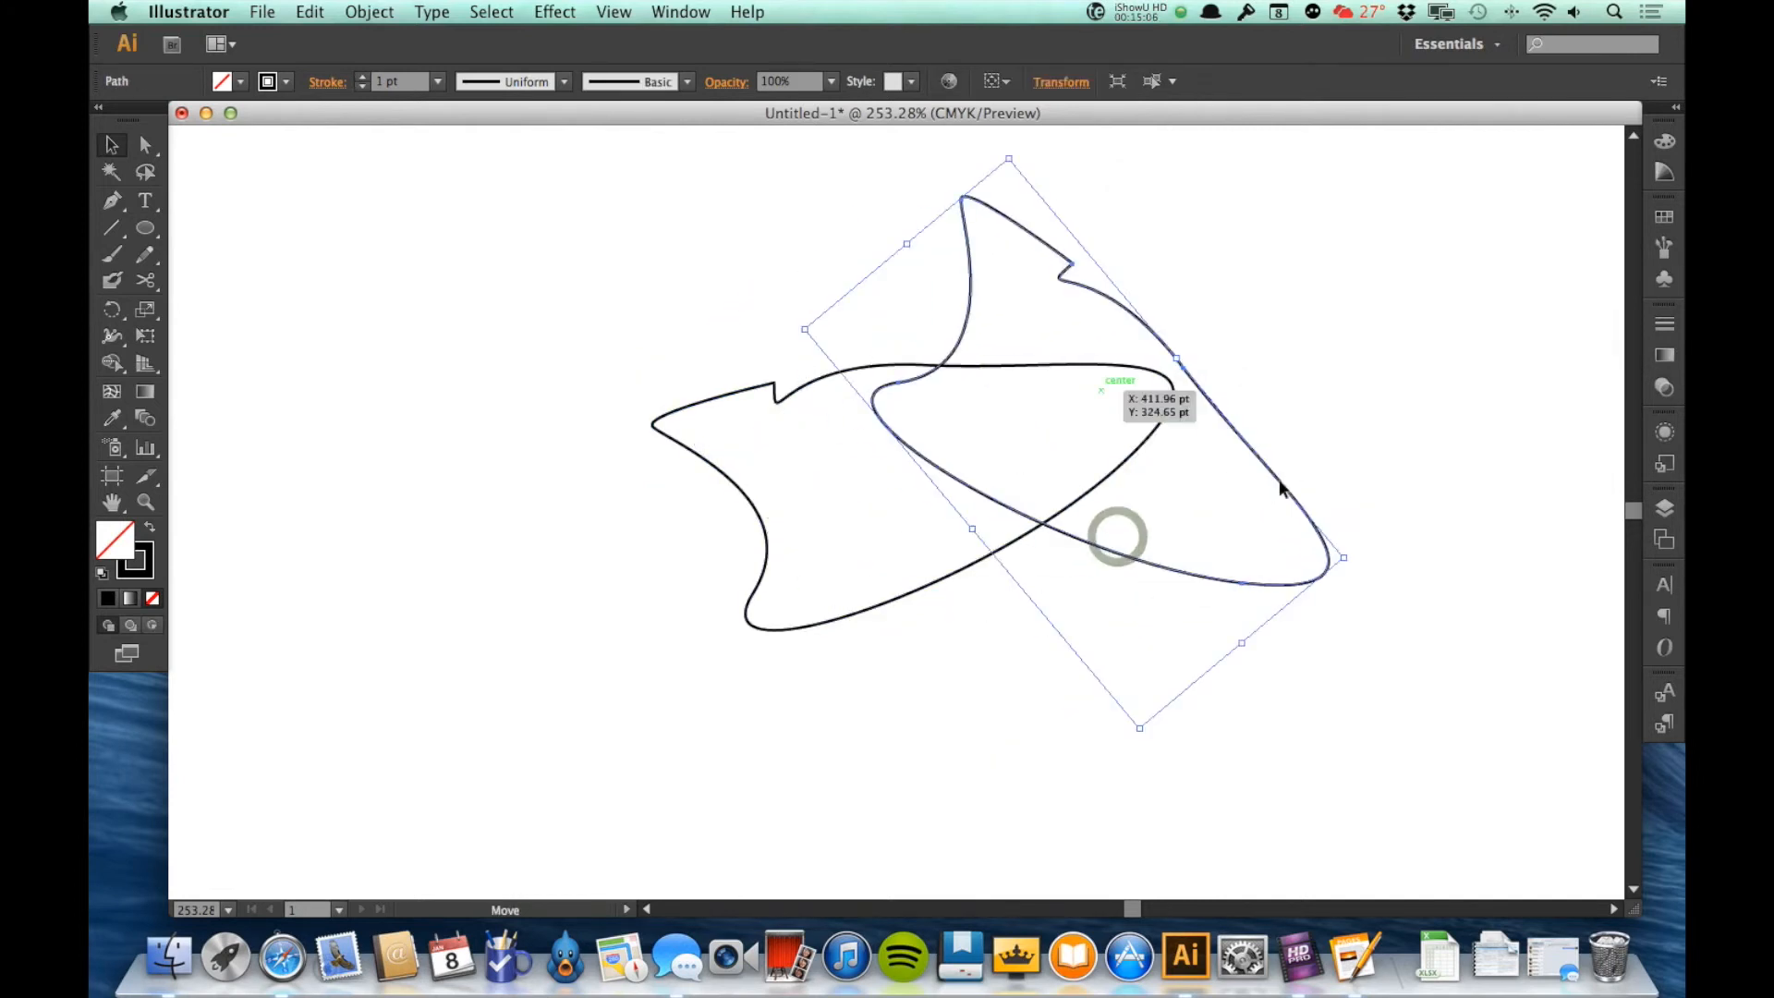
pyautogui.press('Delete')
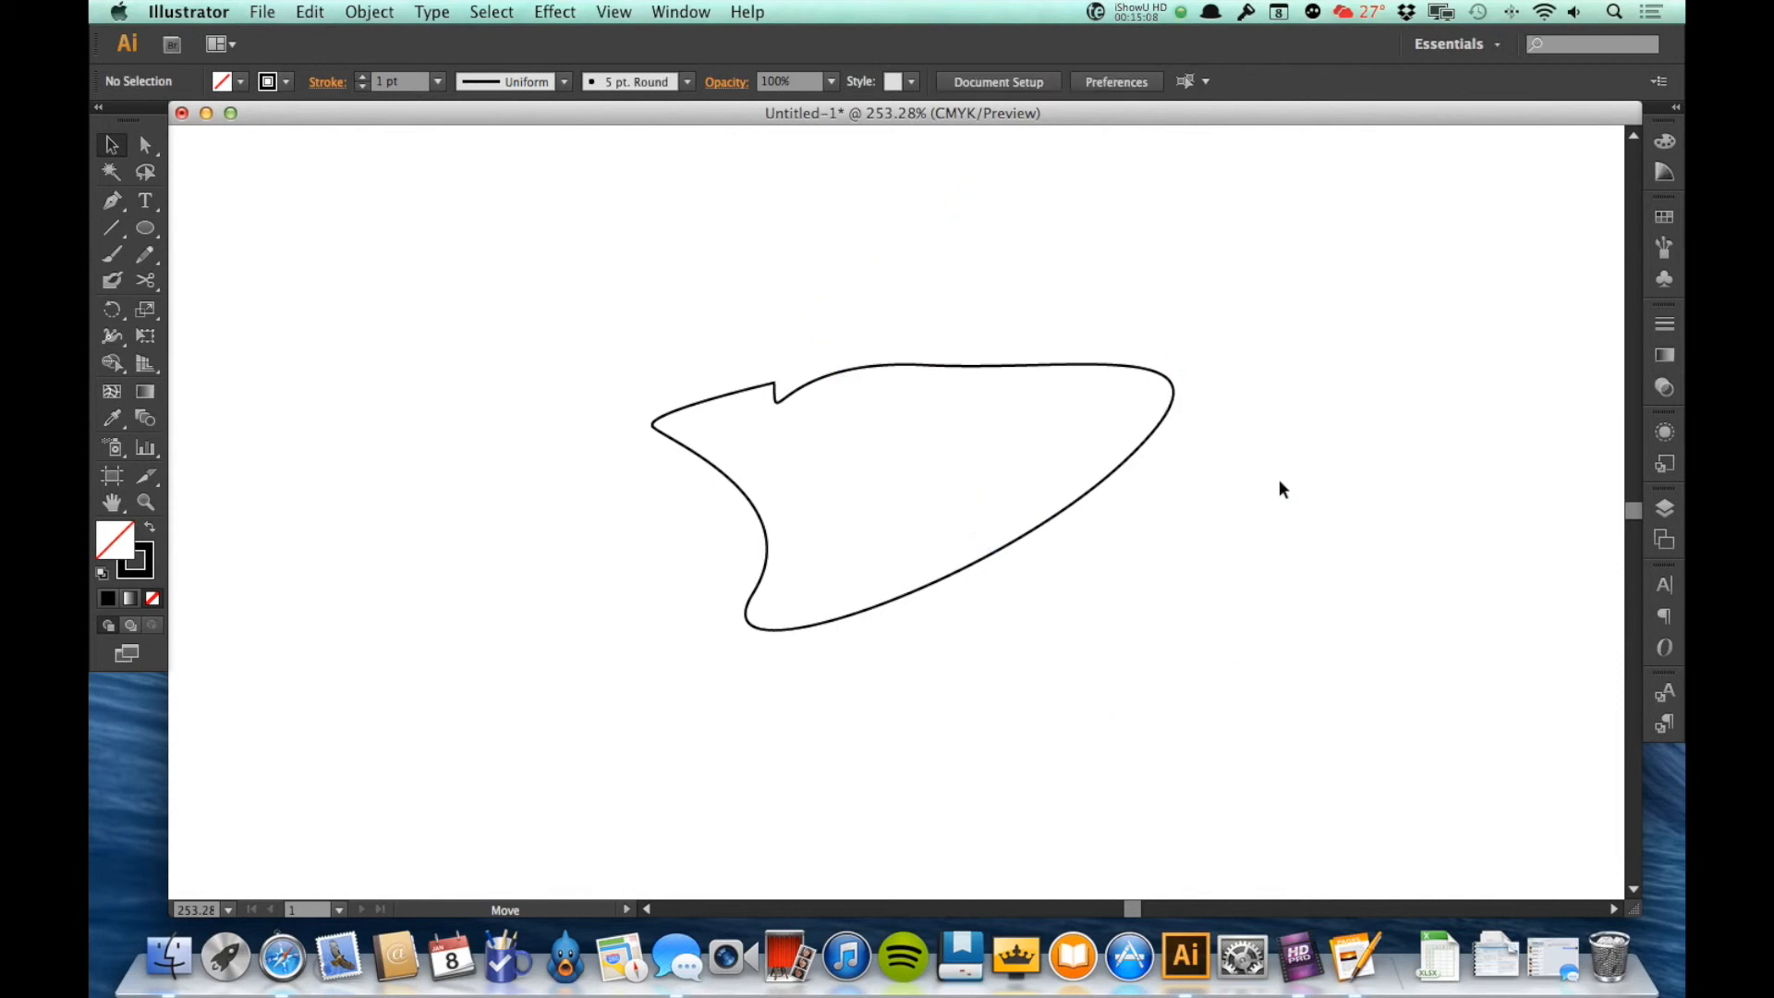
# Step: Move the remaining pen shape 57.4736 pt horizontally and -19.2017 pt vertically with the Move transform
pyautogui.click(1088, 491)
pyautogui.click(431, 11)
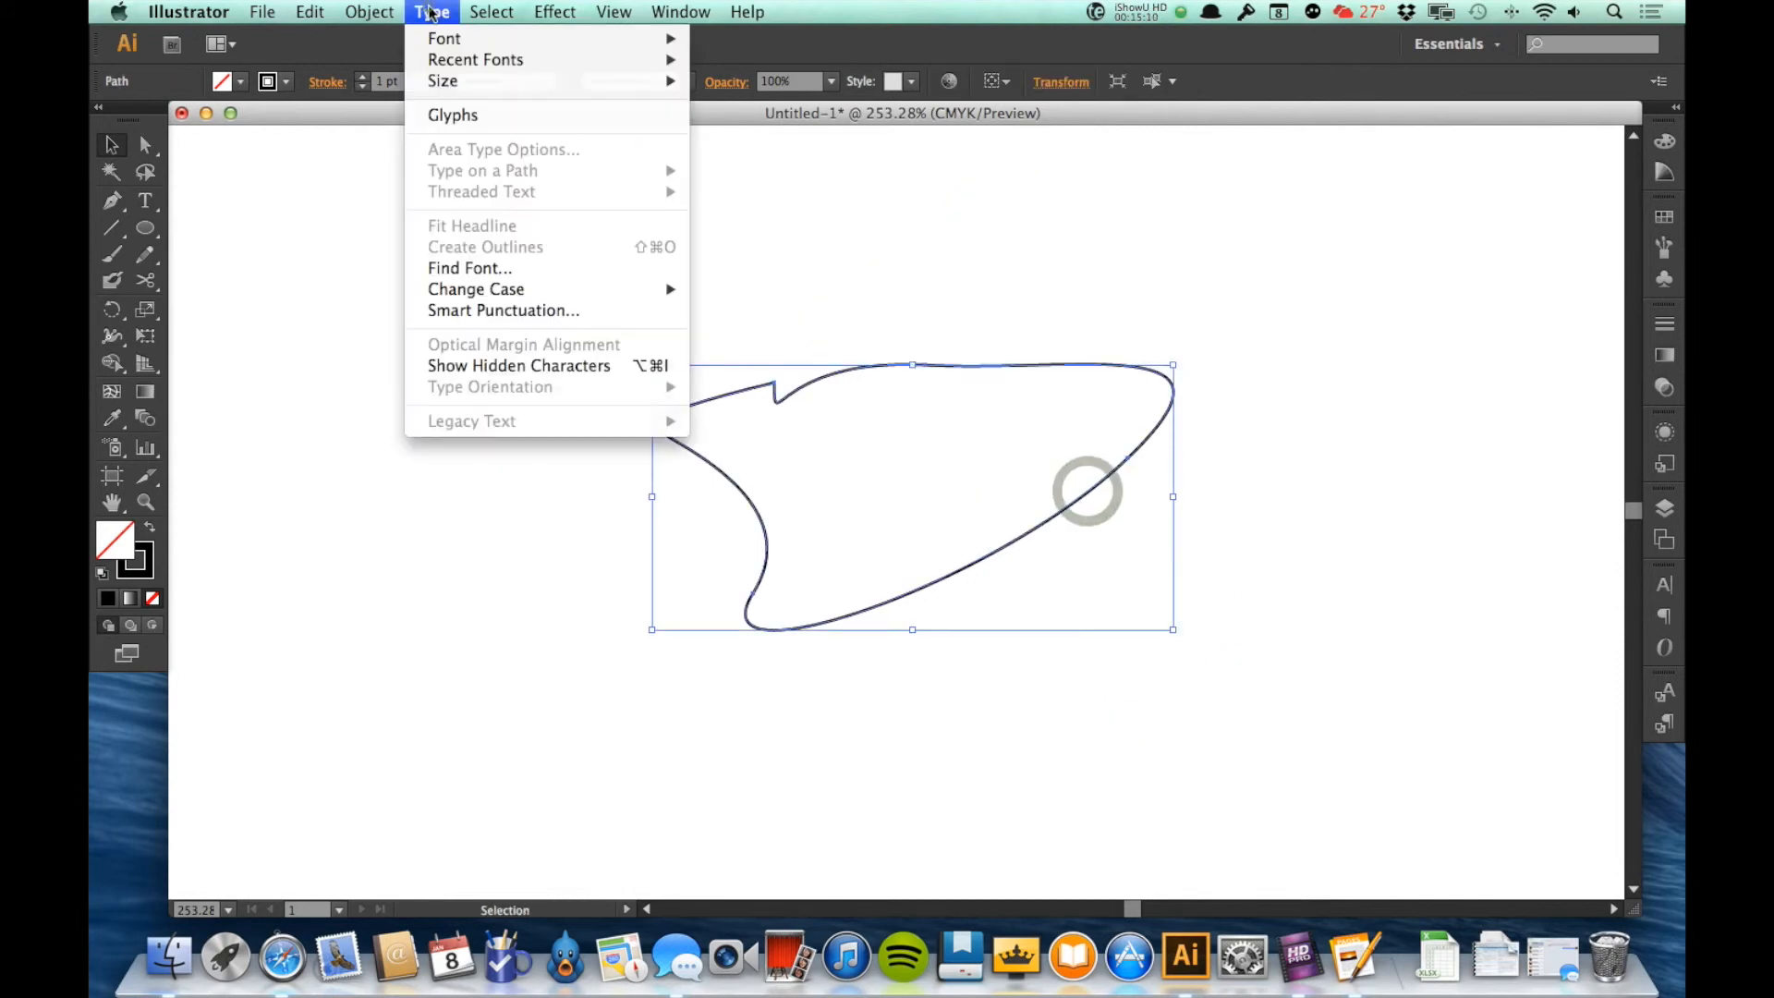
pyautogui.moveTo(369, 11)
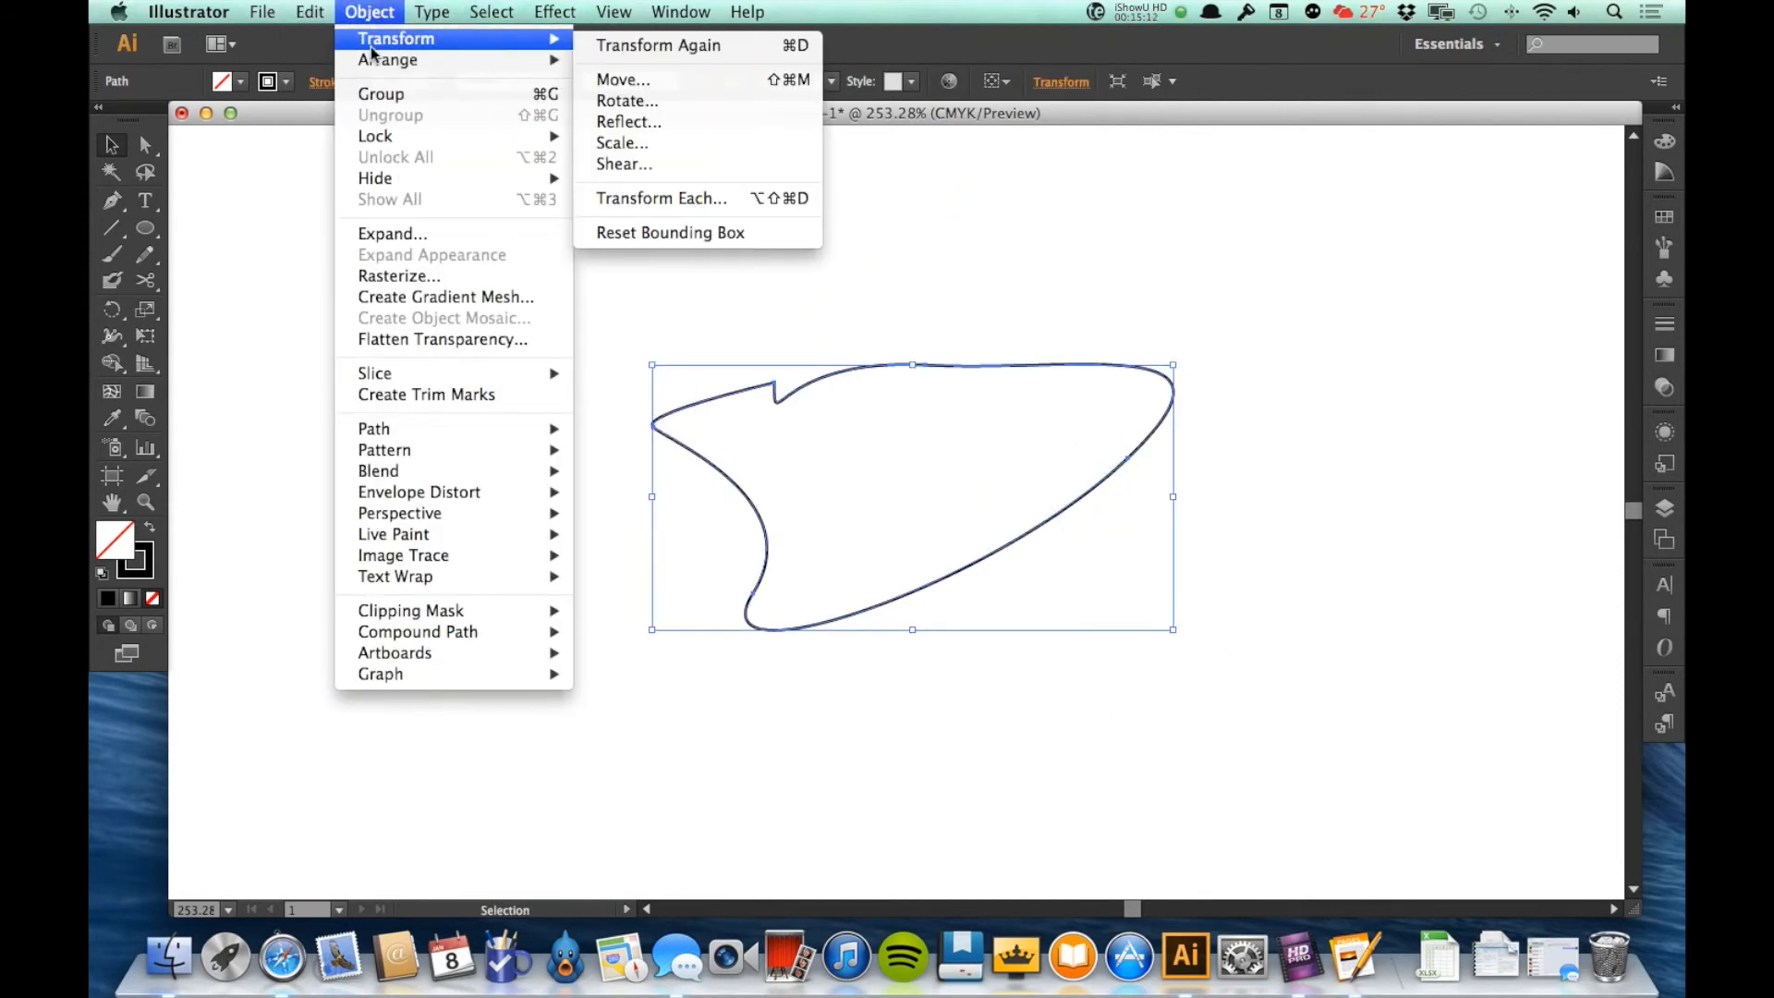
pyautogui.click(653, 76)
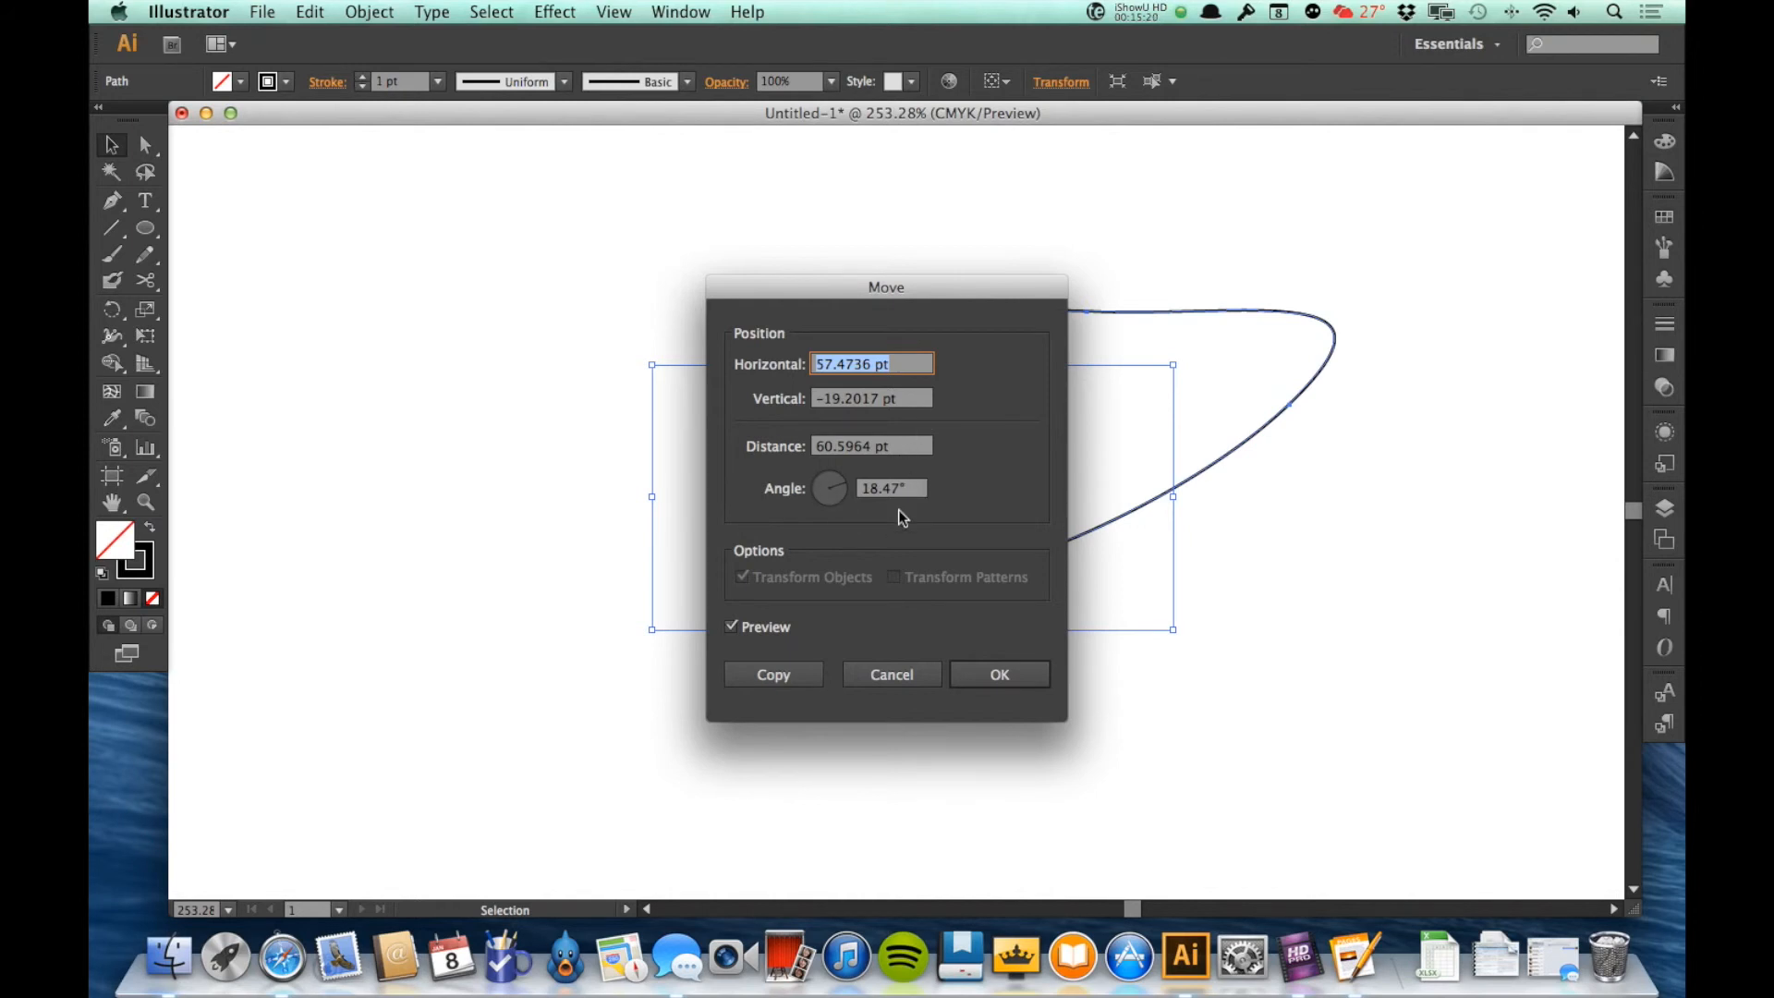
pyautogui.click(1000, 686)
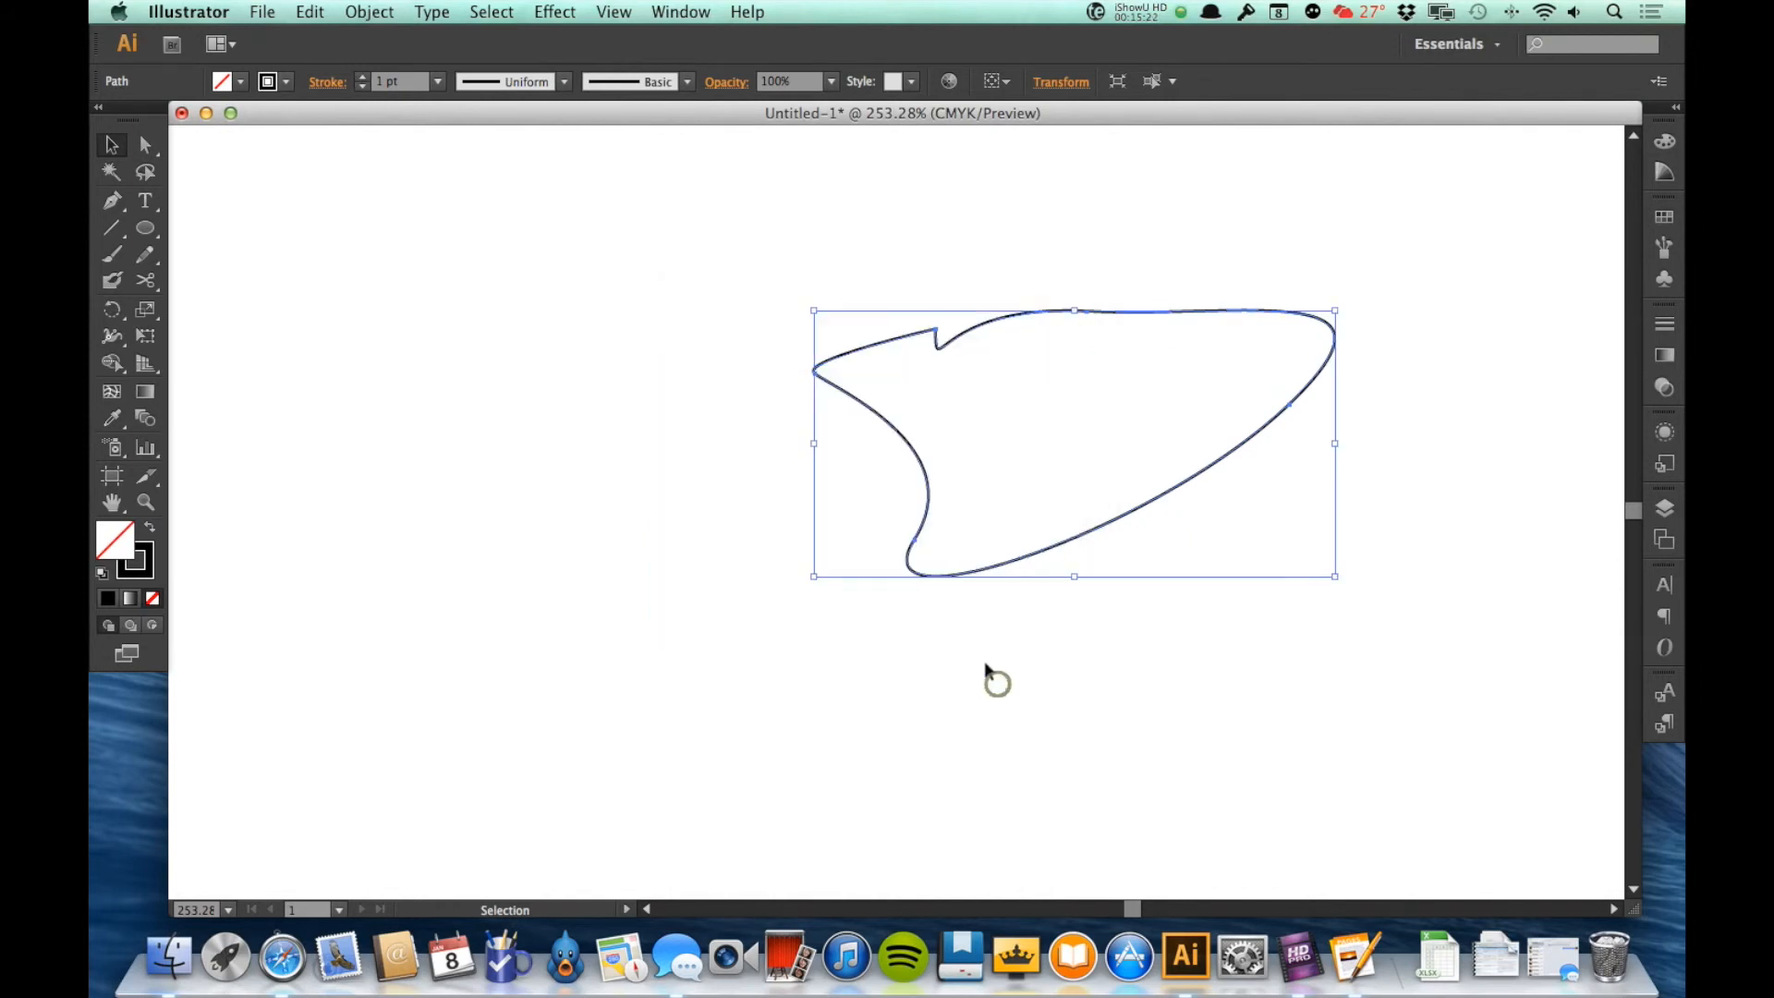
# Step: Preview a reflection of the pen shape about the vertical axis and cancel it
pyautogui.click(383, 13)
pyautogui.moveTo(397, 38)
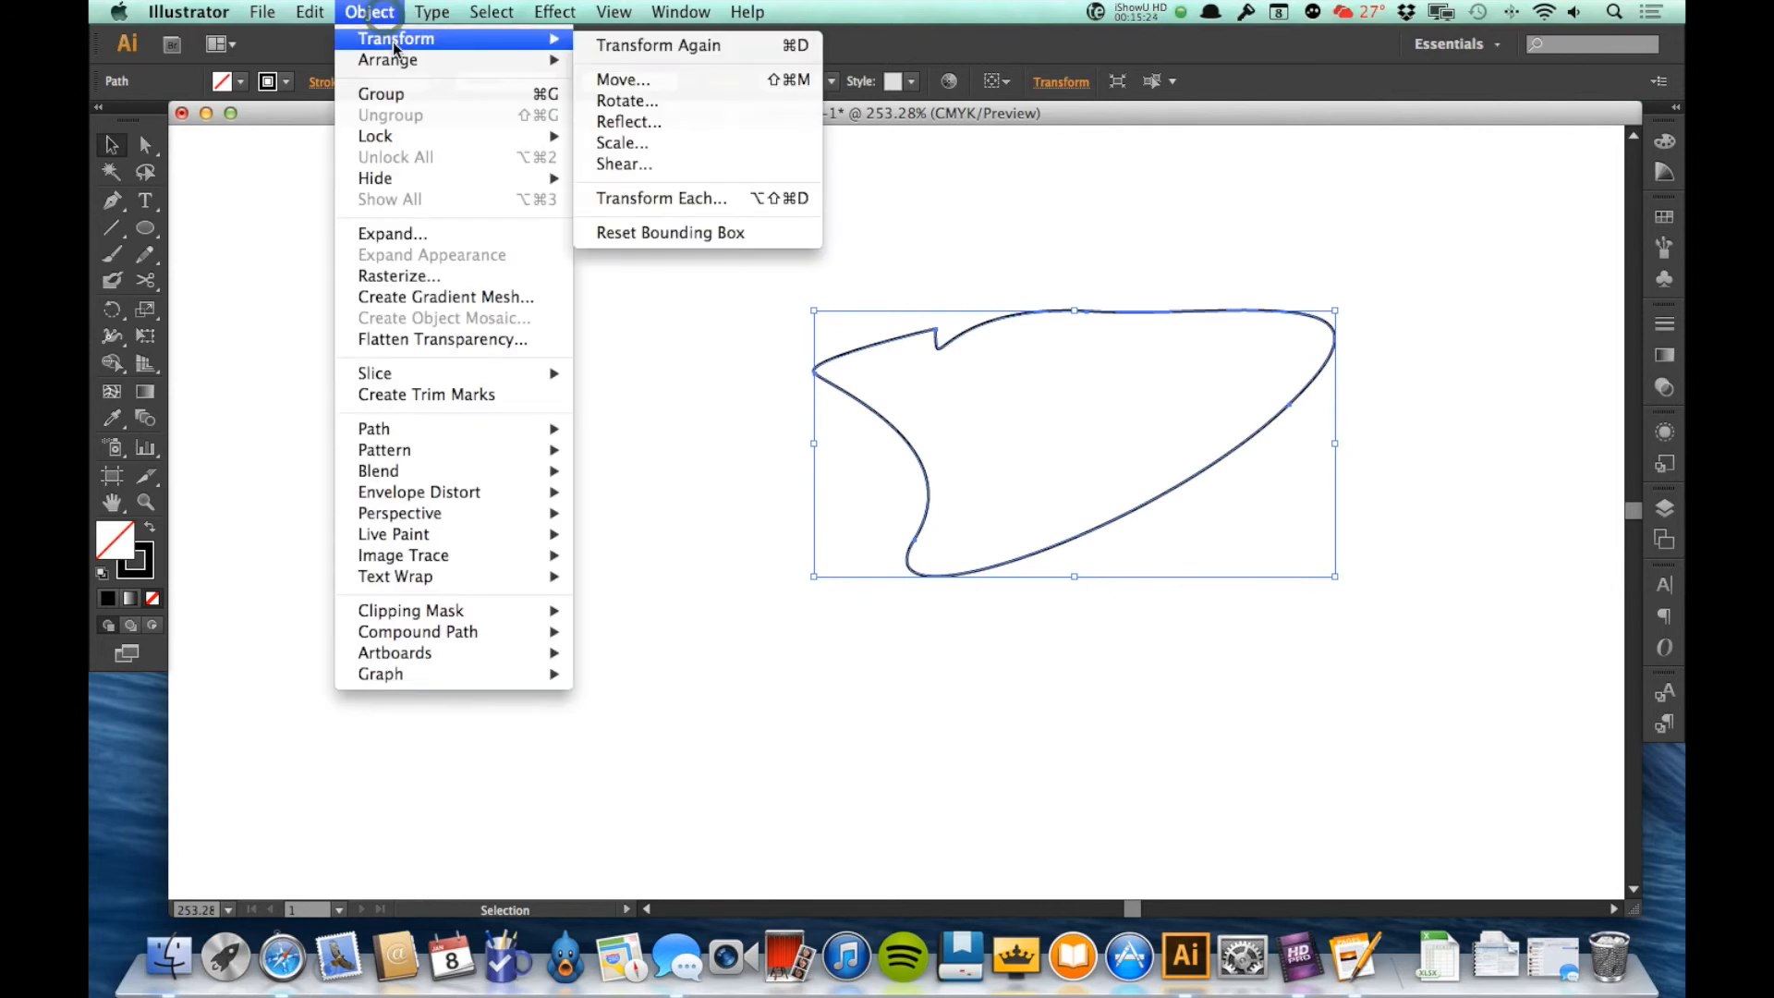
pyautogui.click(684, 127)
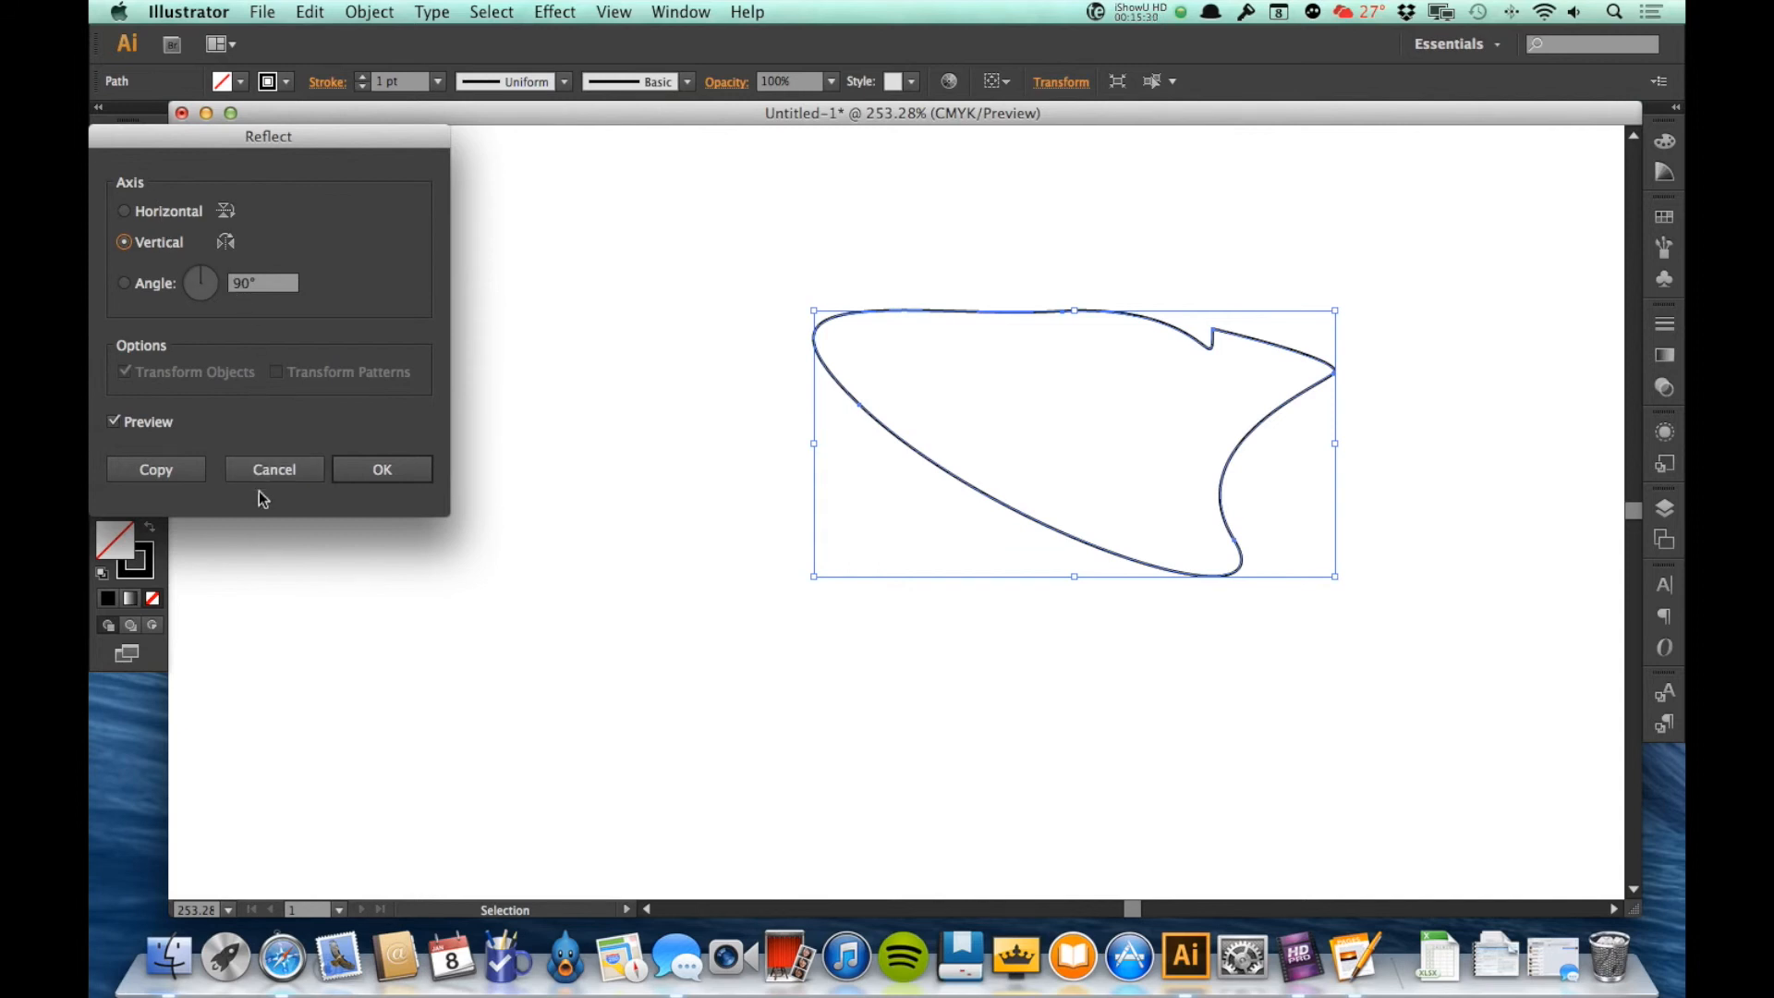
pyautogui.click(284, 471)
# Step: Look at the Scale transform's options for the pen shape and cancel without scaling
pyautogui.click(385, 7)
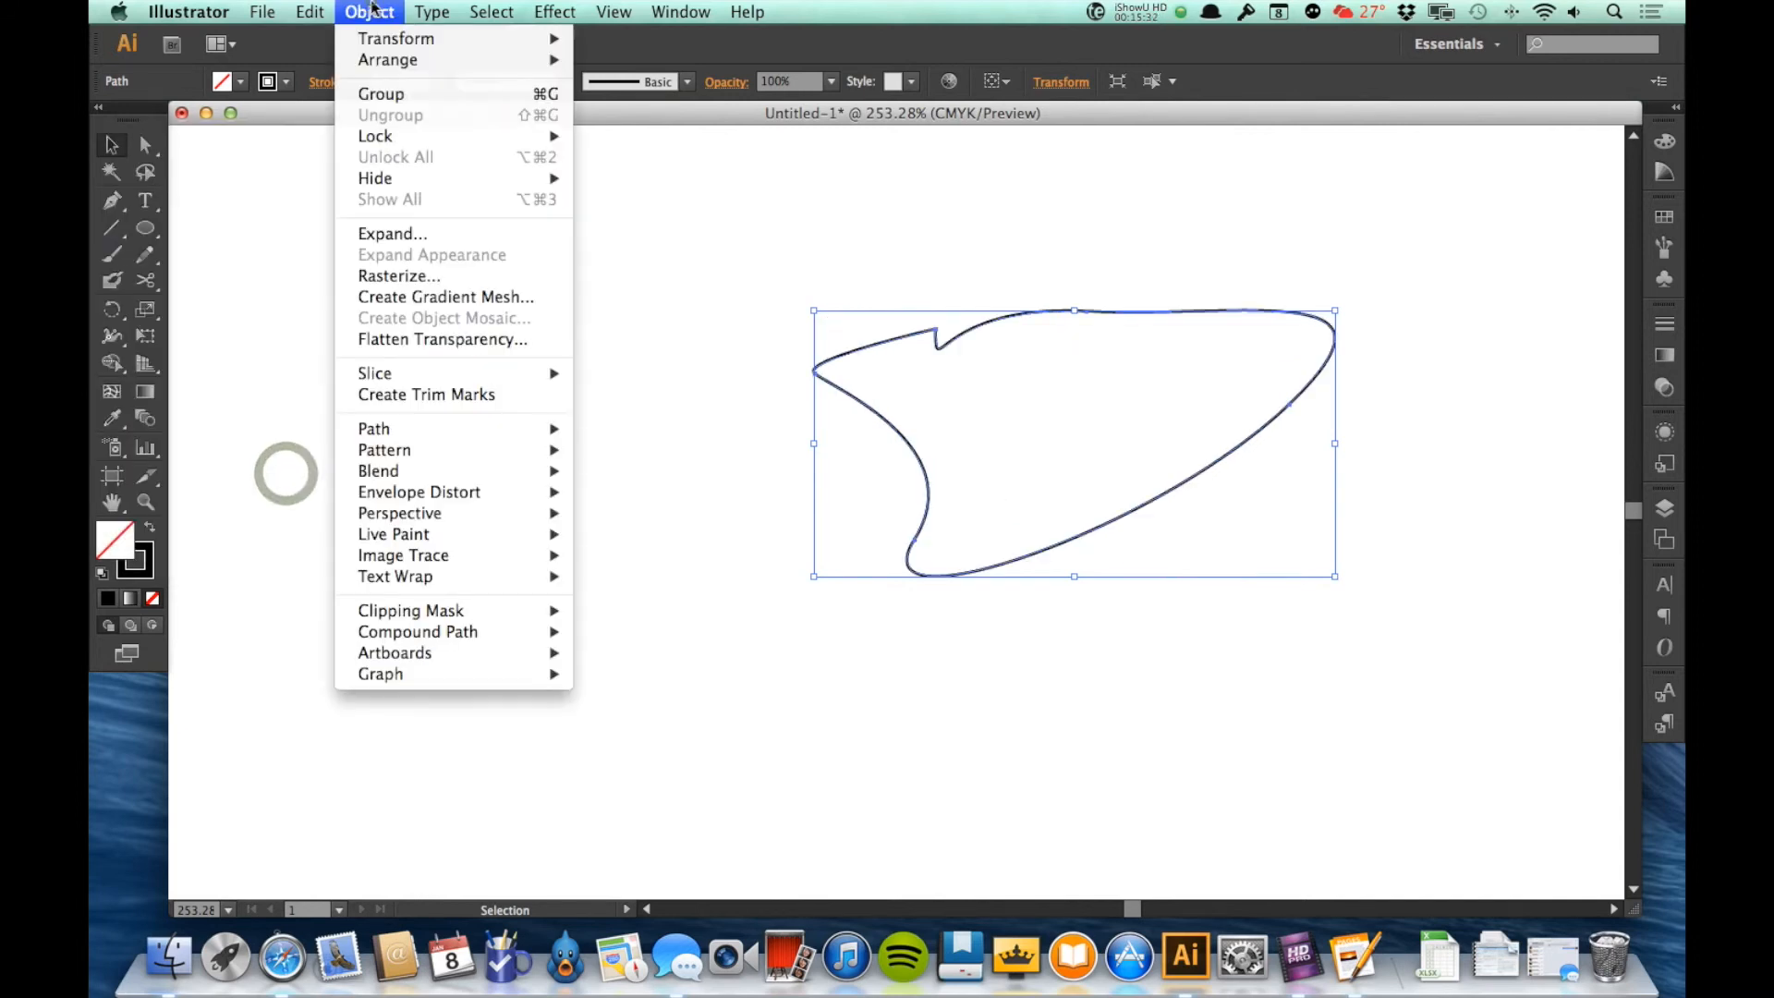
pyautogui.moveTo(397, 38)
pyautogui.click(651, 145)
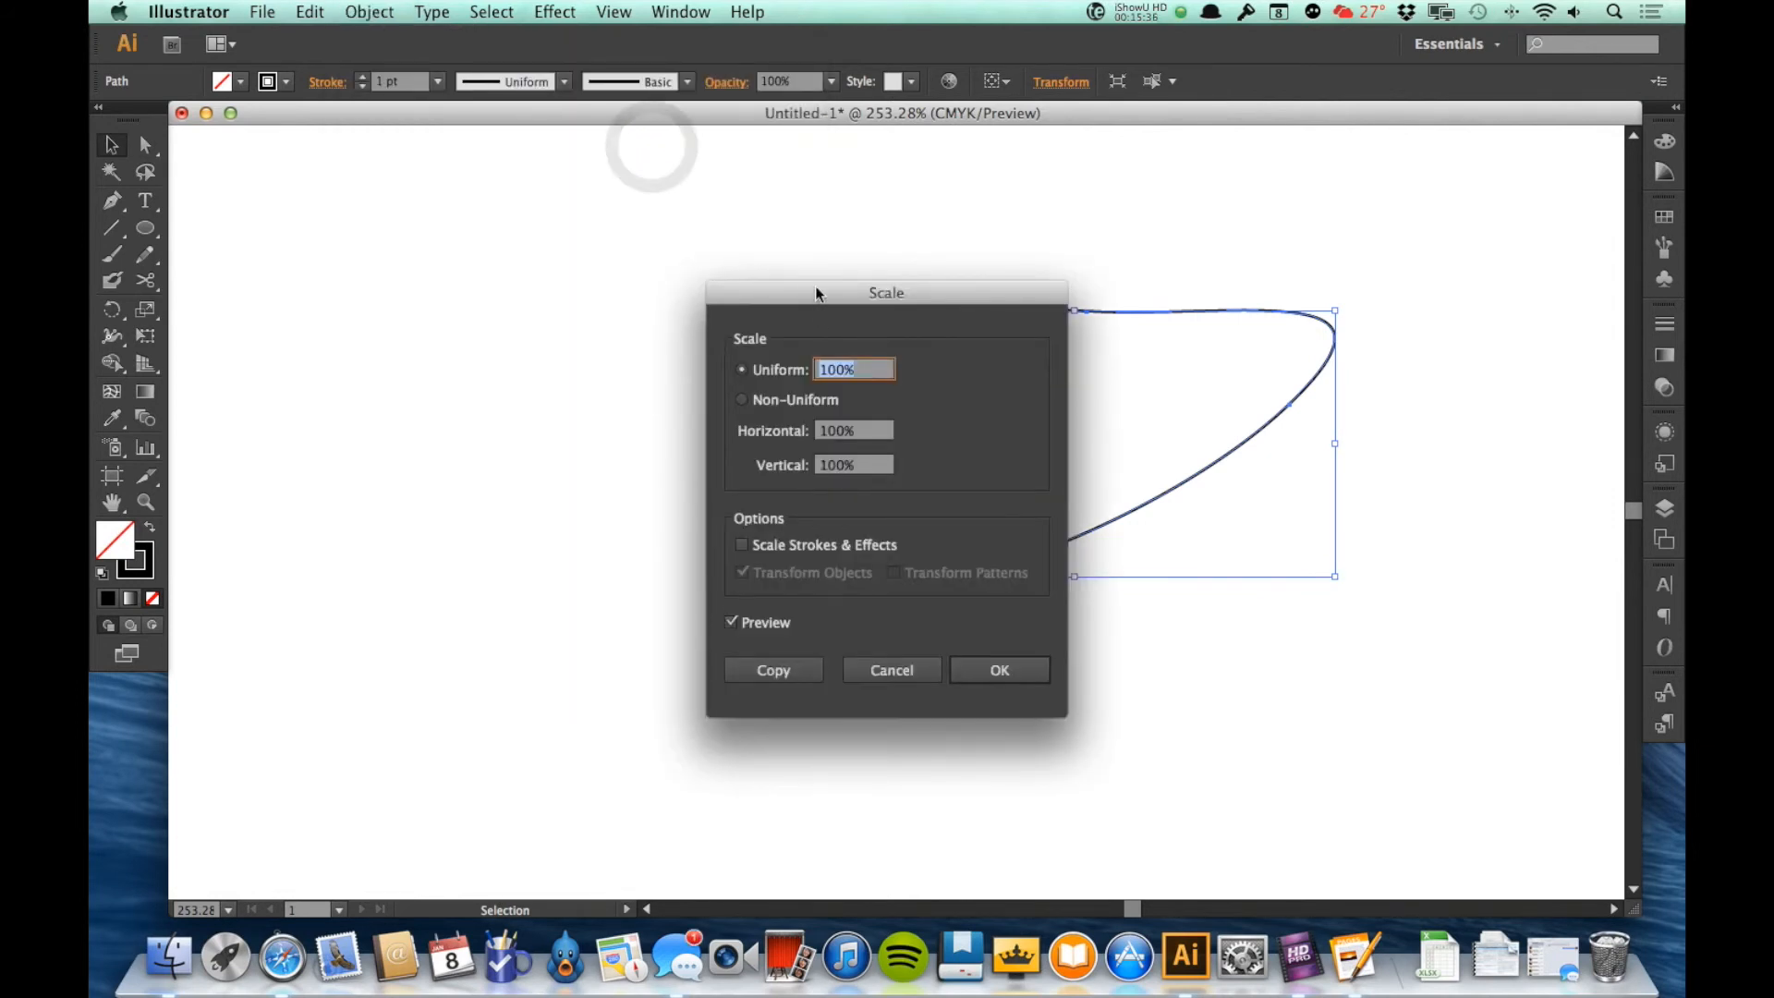
pyautogui.moveTo(811, 287); pyautogui.dragTo(424, 261)
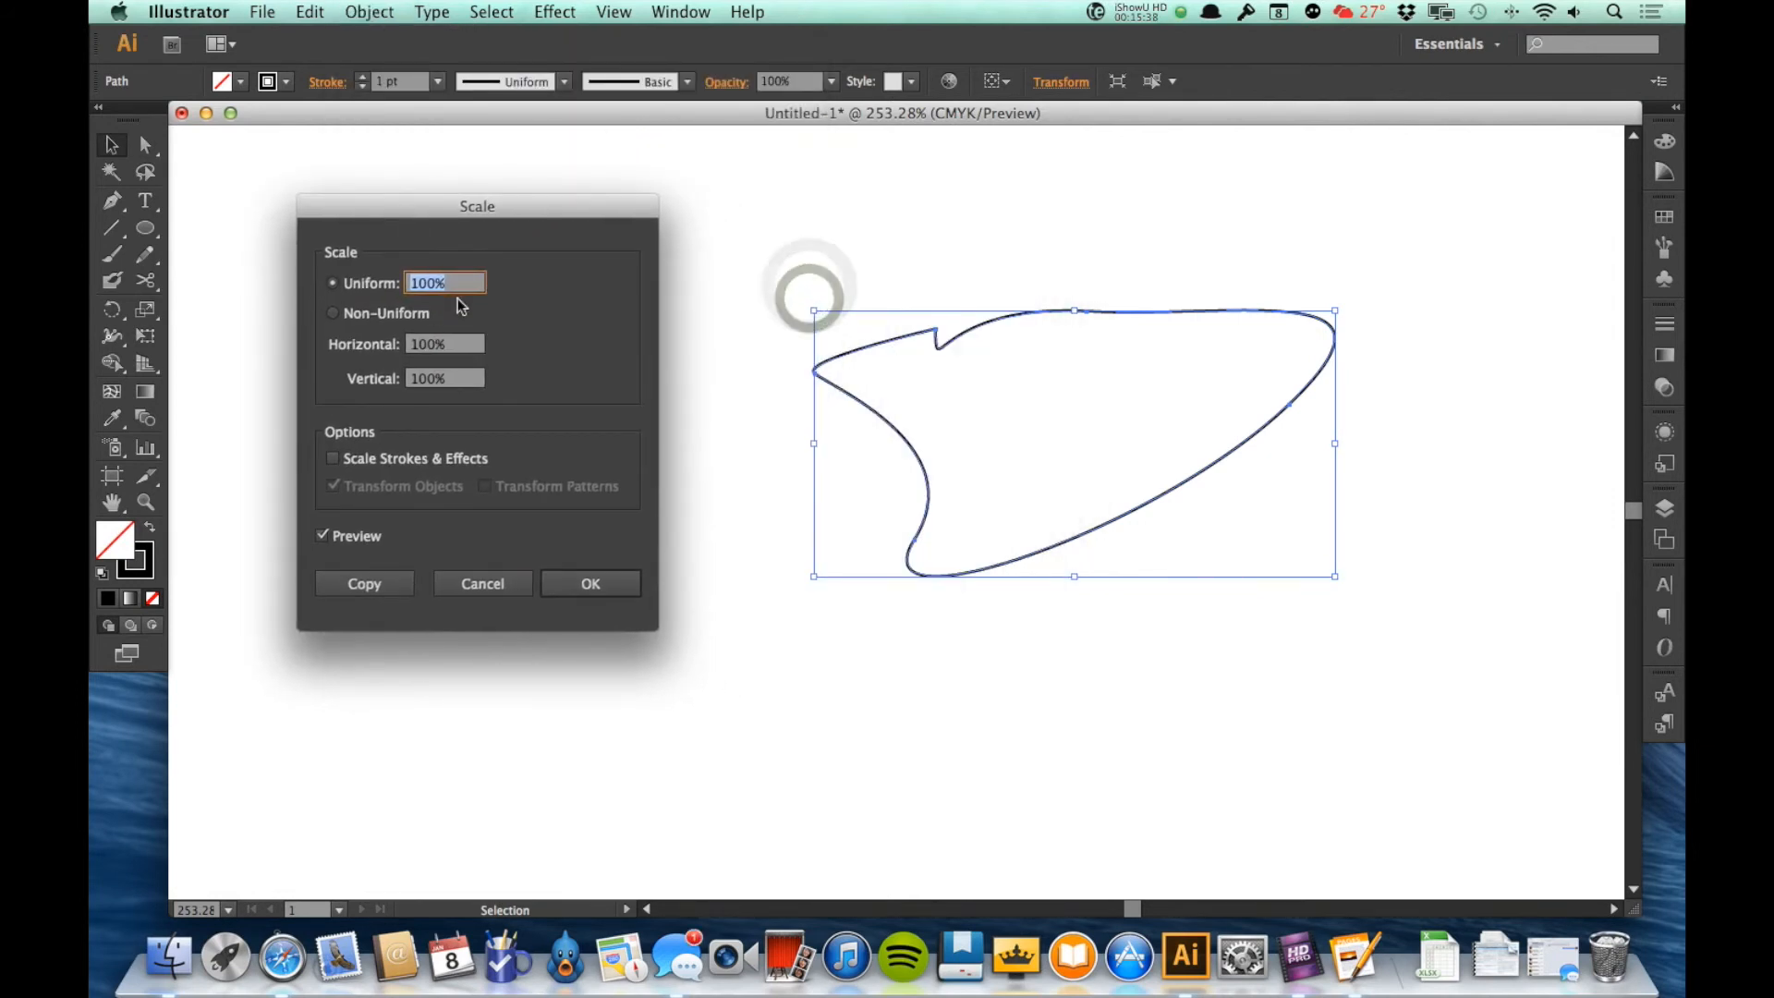
pyautogui.click(485, 583)
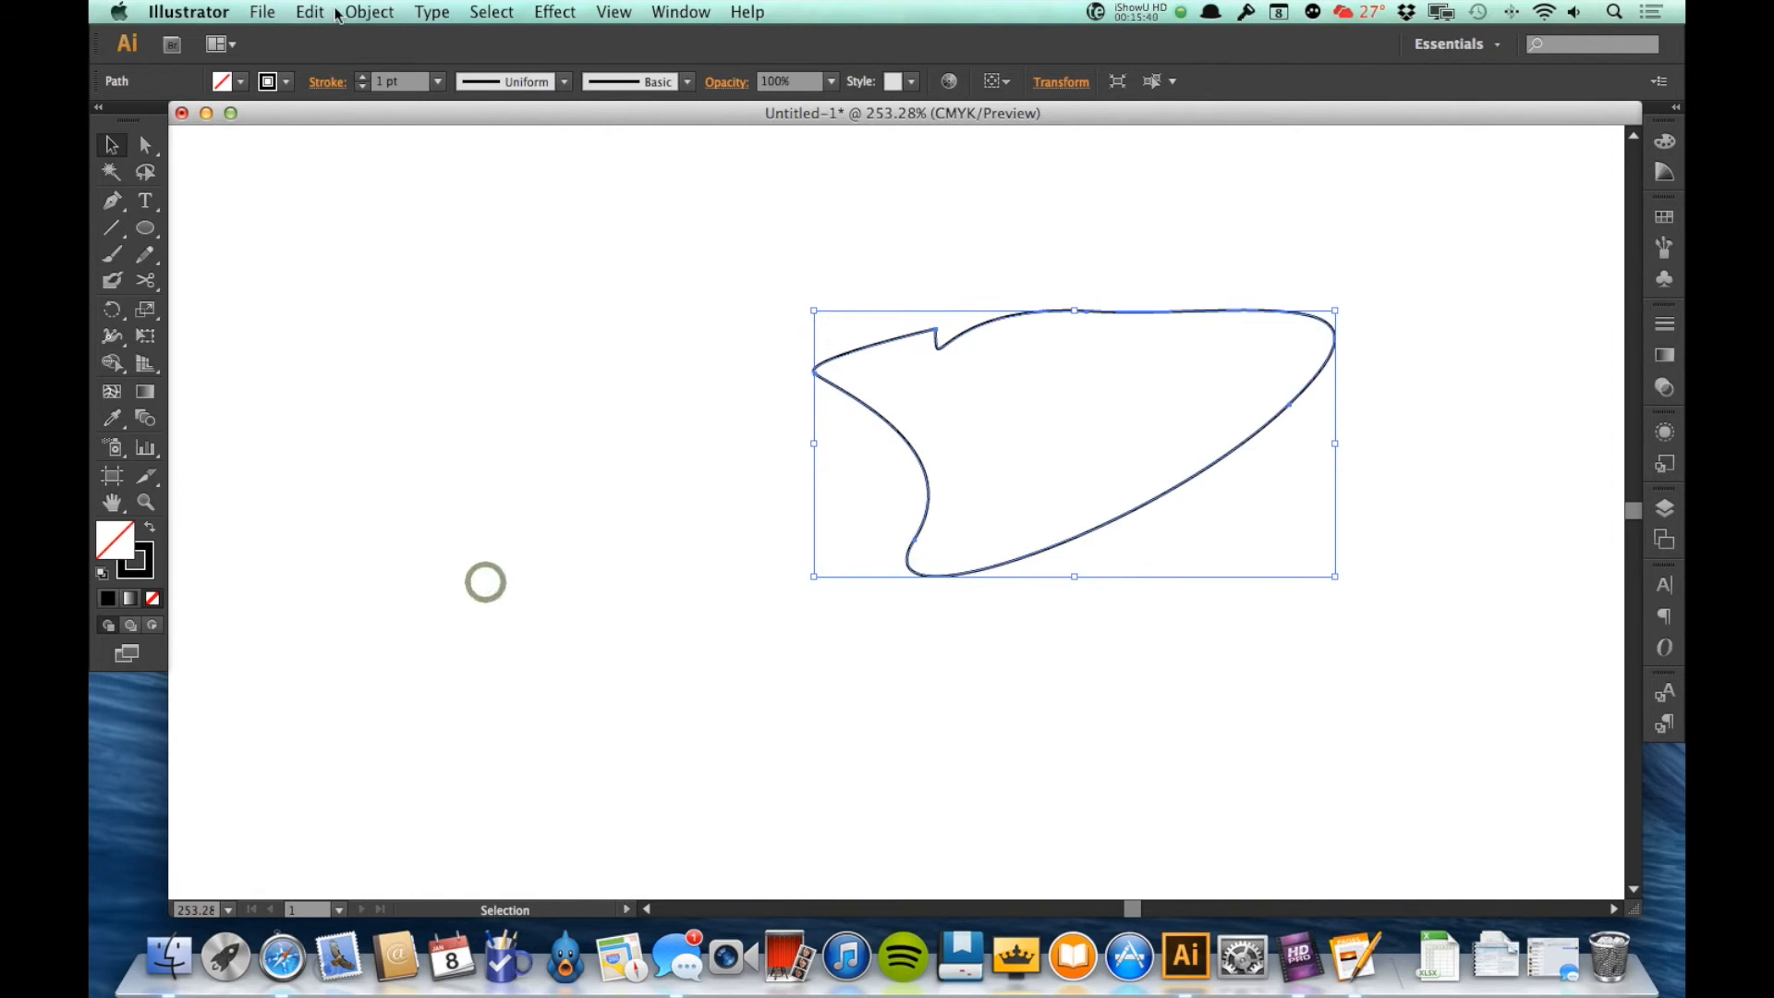
# Step: Preview a 320° shear of the pen shape along the horizontal axis and cancel it
pyautogui.click(369, 11)
pyautogui.moveTo(384, 42)
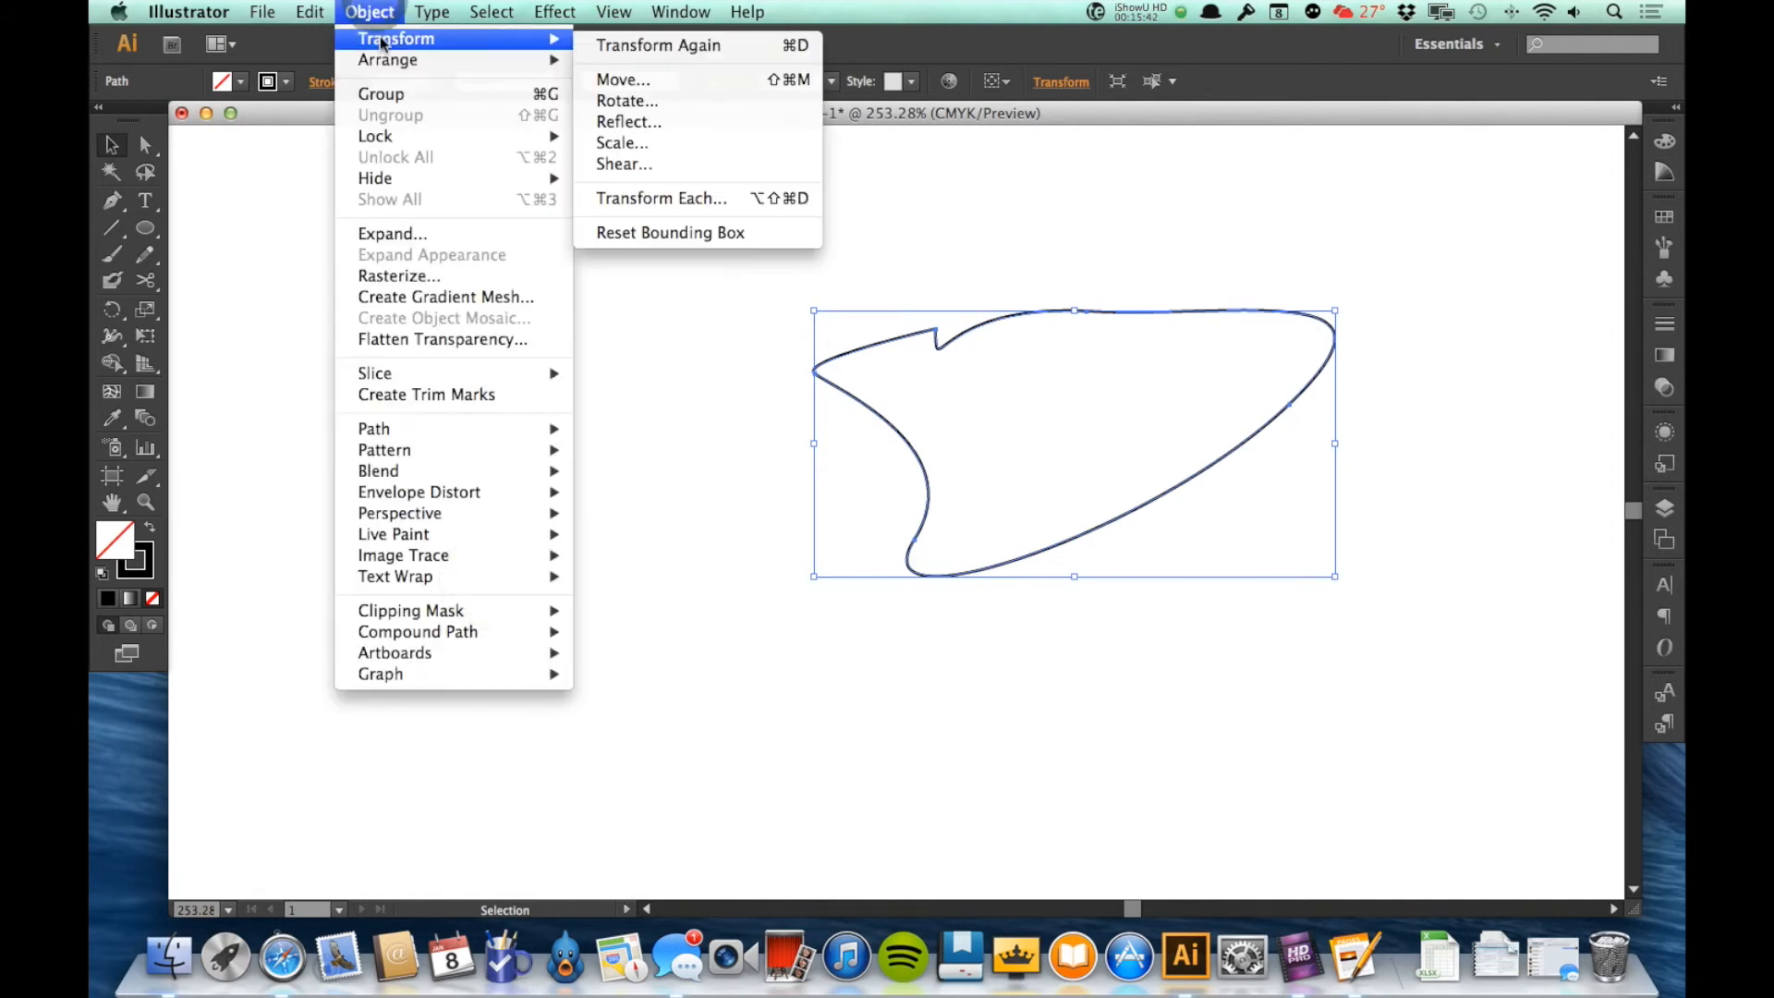
pyautogui.click(657, 164)
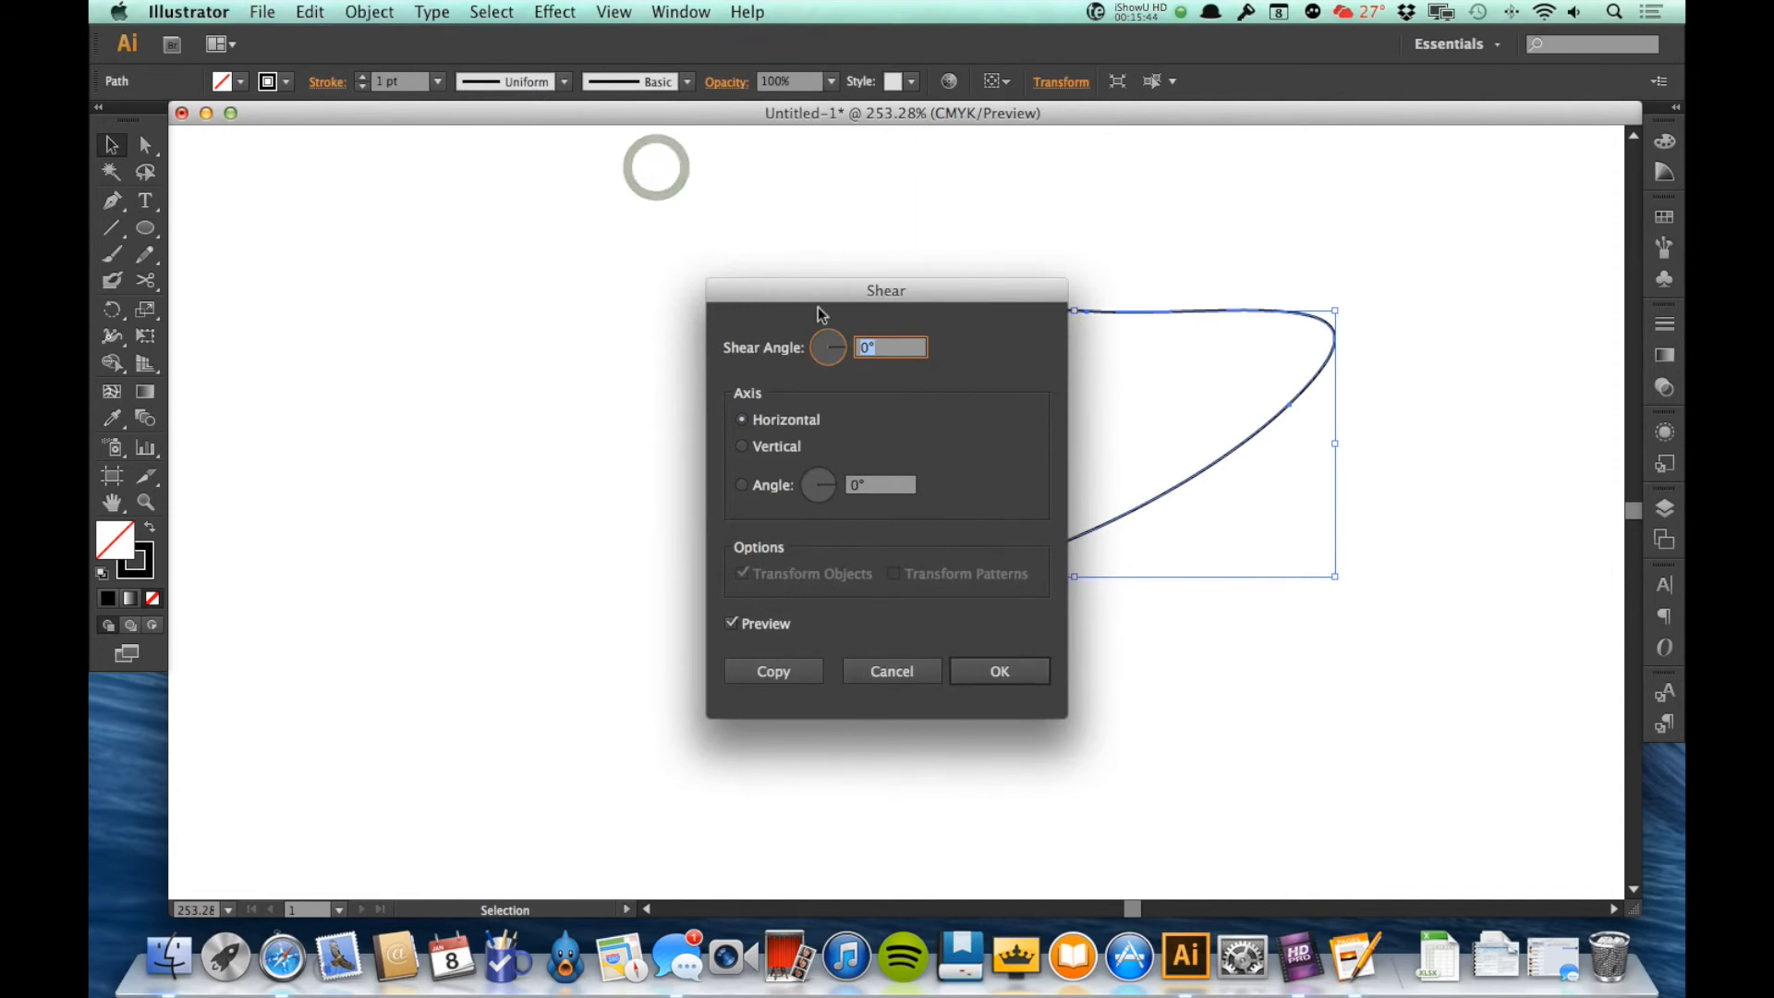
pyautogui.moveTo(812, 296); pyautogui.dragTo(458, 255)
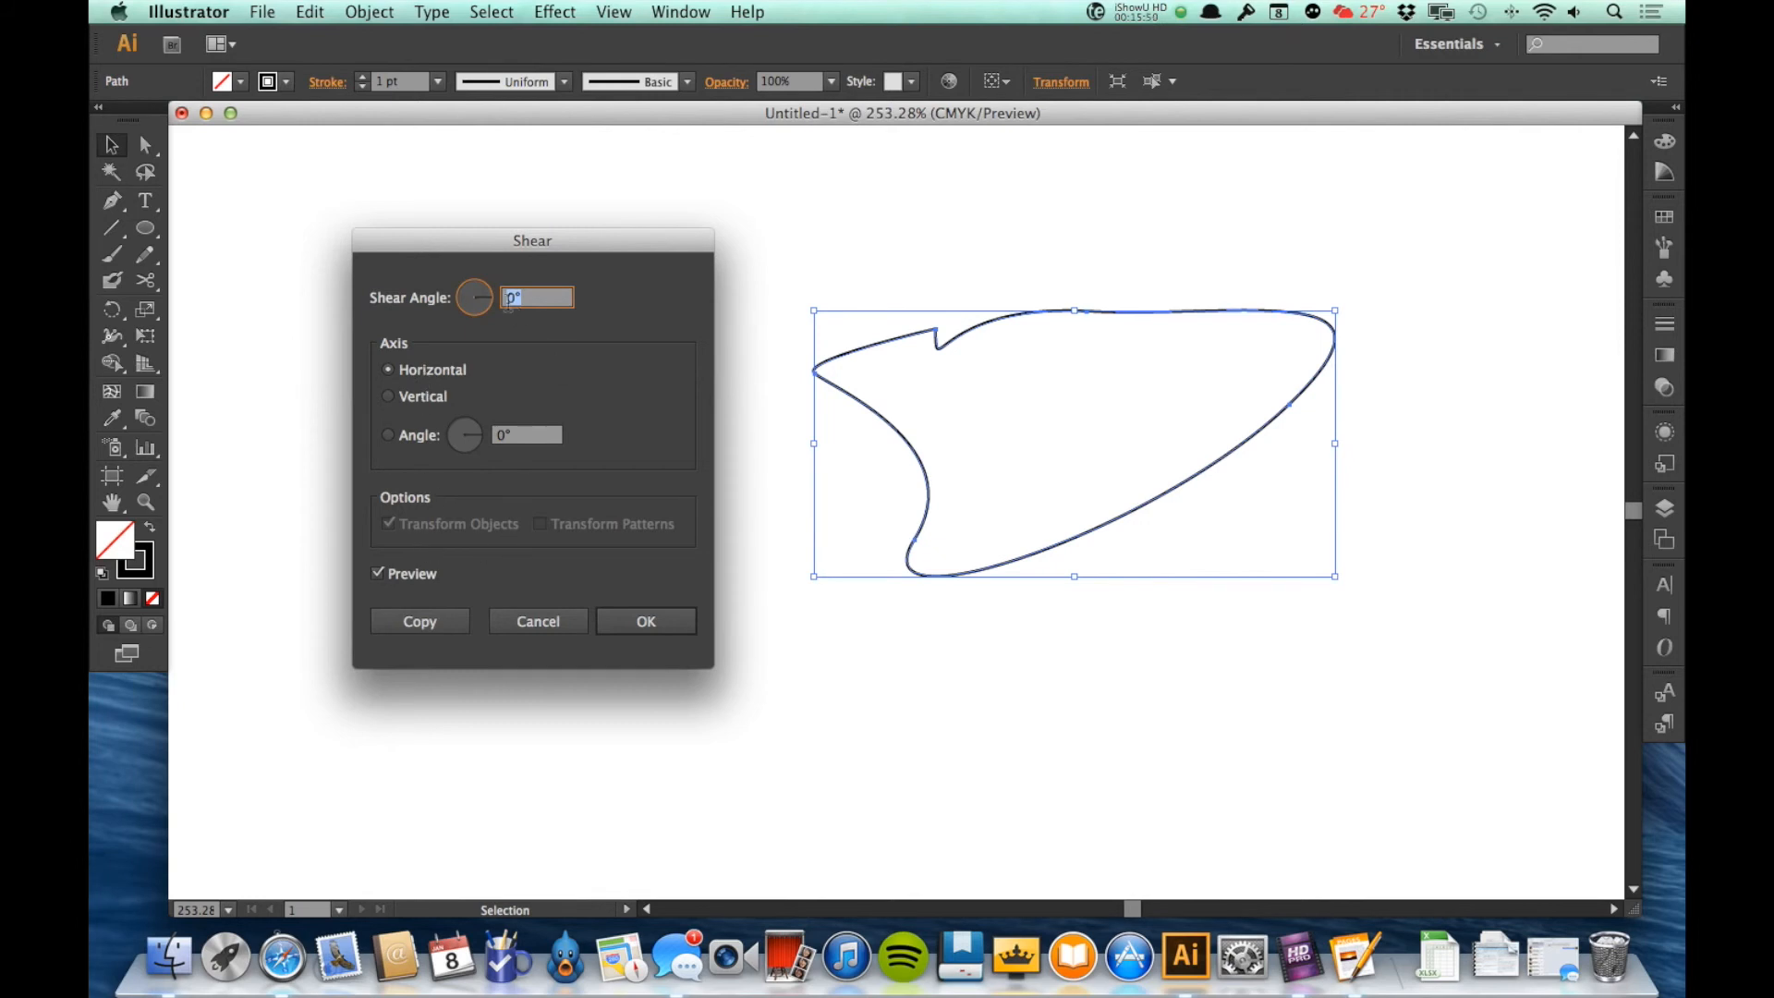
pyautogui.moveTo(490, 307); pyautogui.dragTo(488, 314)
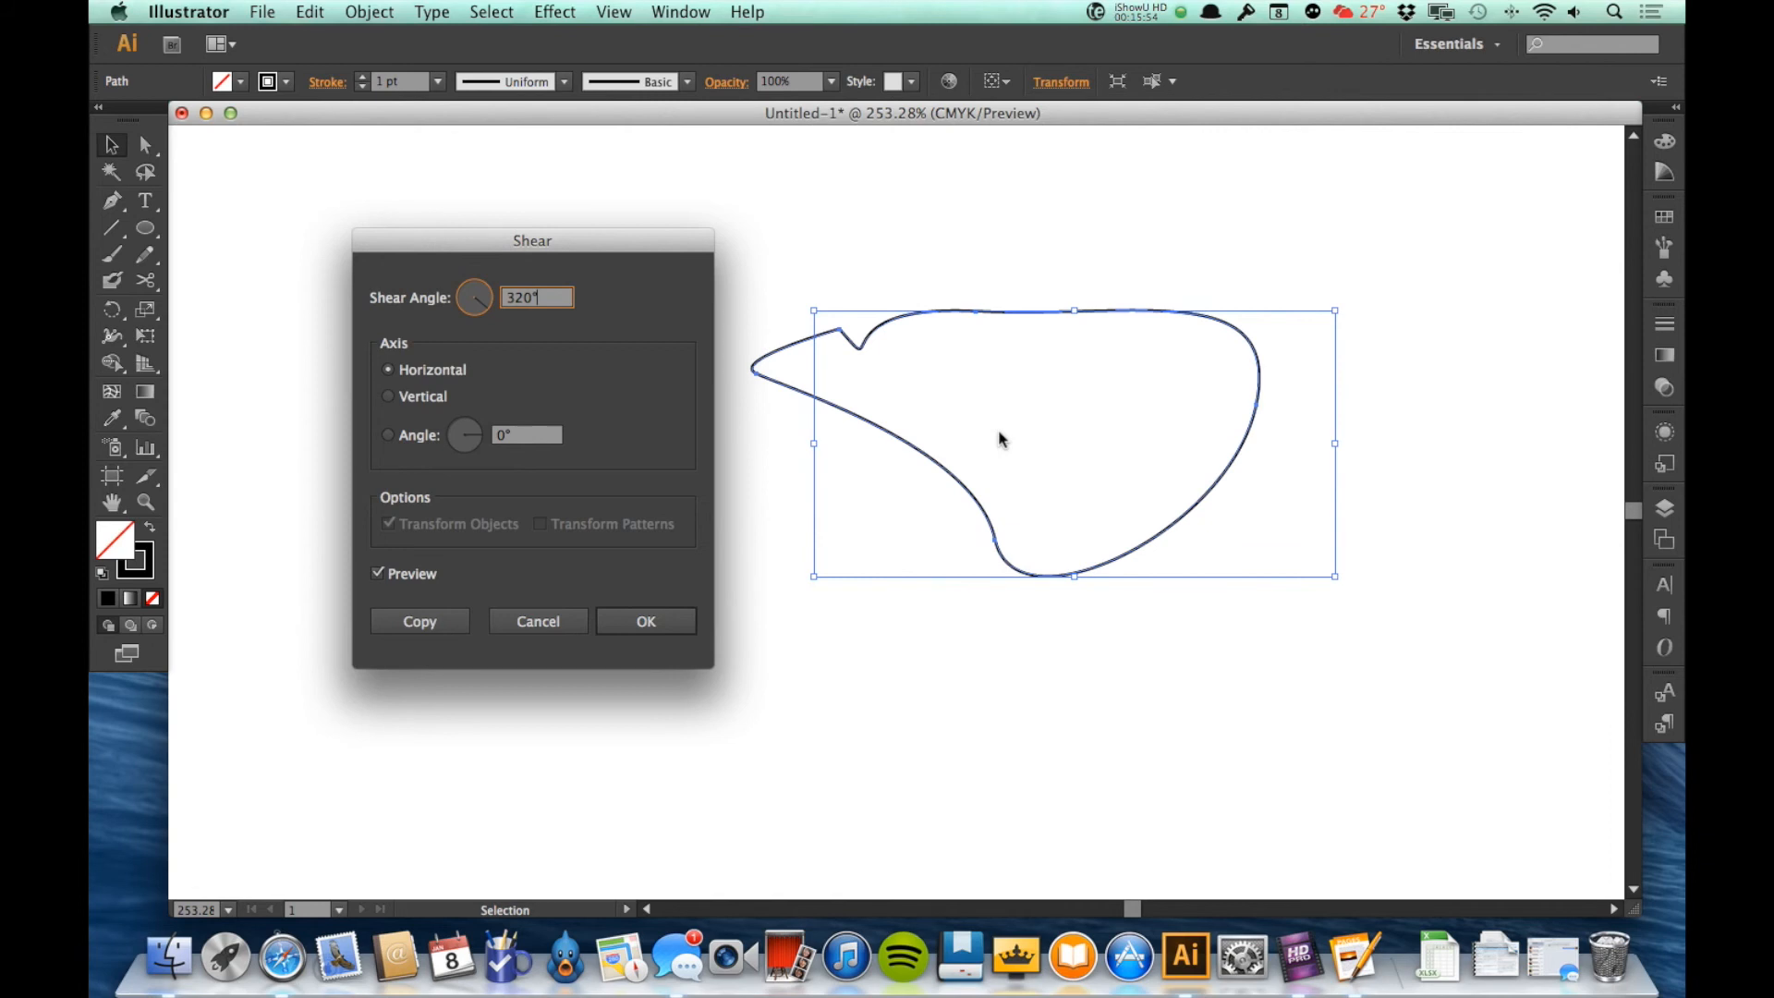
pyautogui.click(562, 621)
# Step: Delete the pen shape and draw a wide rectangle in its place near the middle of the view
pyautogui.click(554, 620)
pyautogui.press('m')
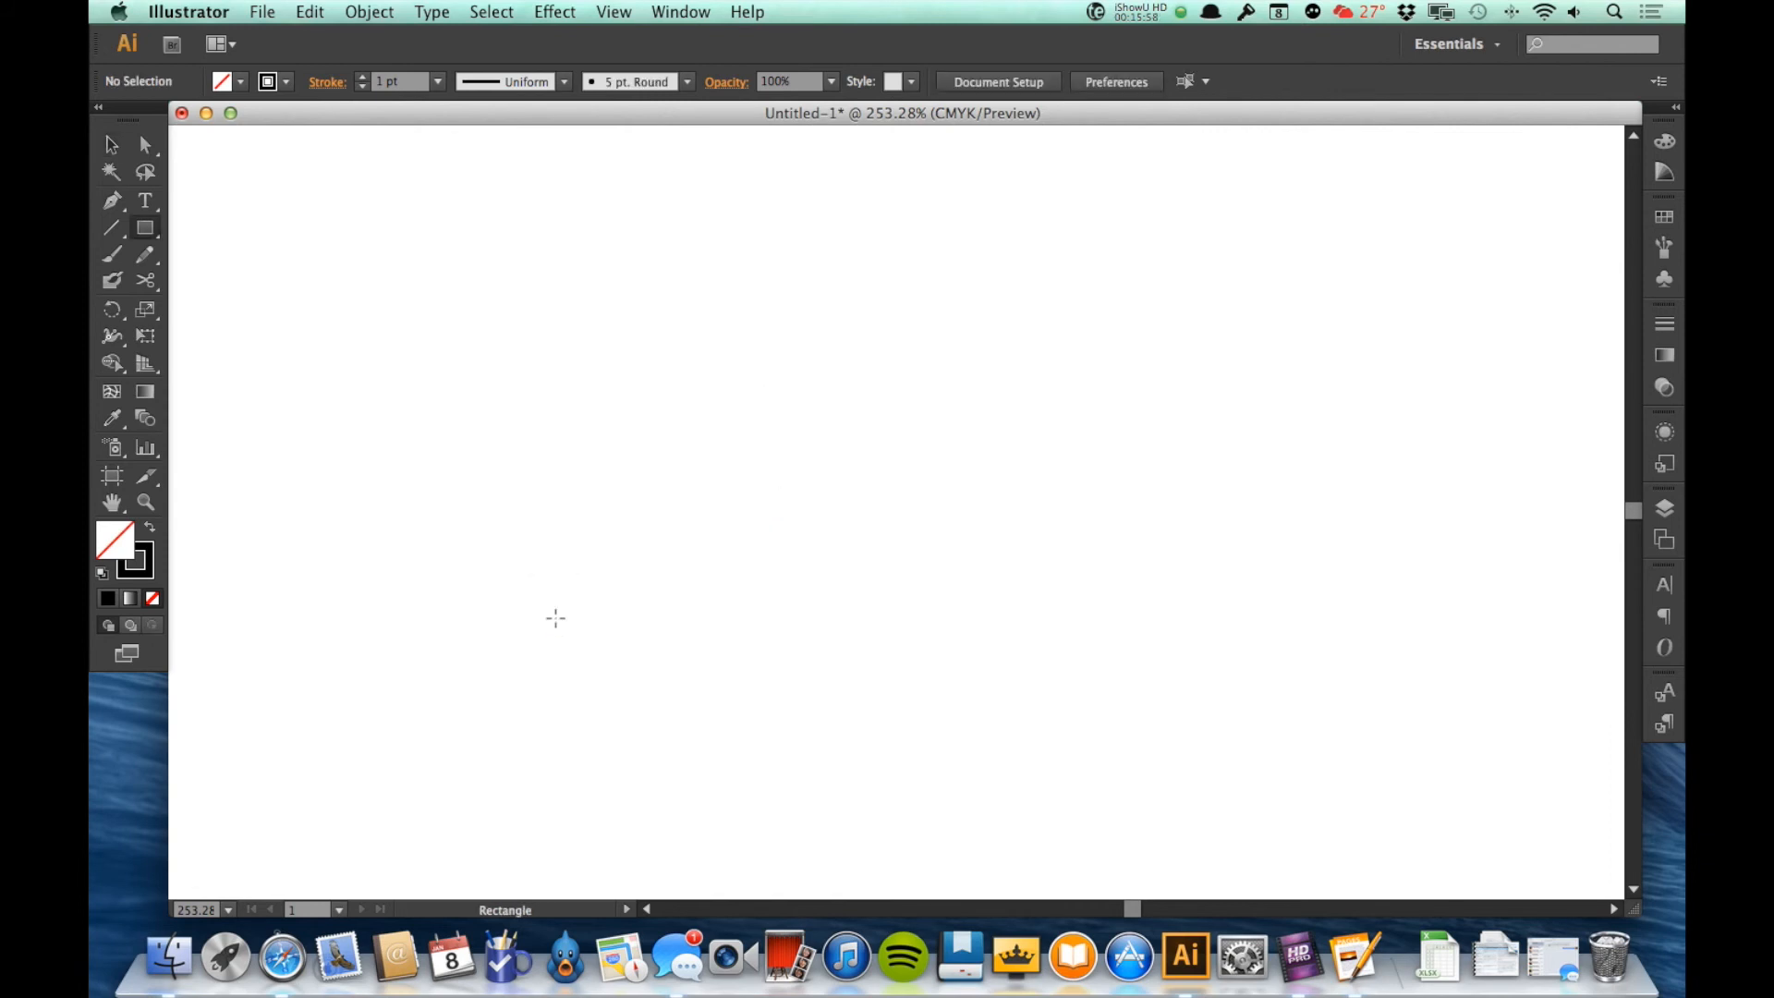
pyautogui.moveTo(650, 320); pyautogui.dragTo(1043, 585)
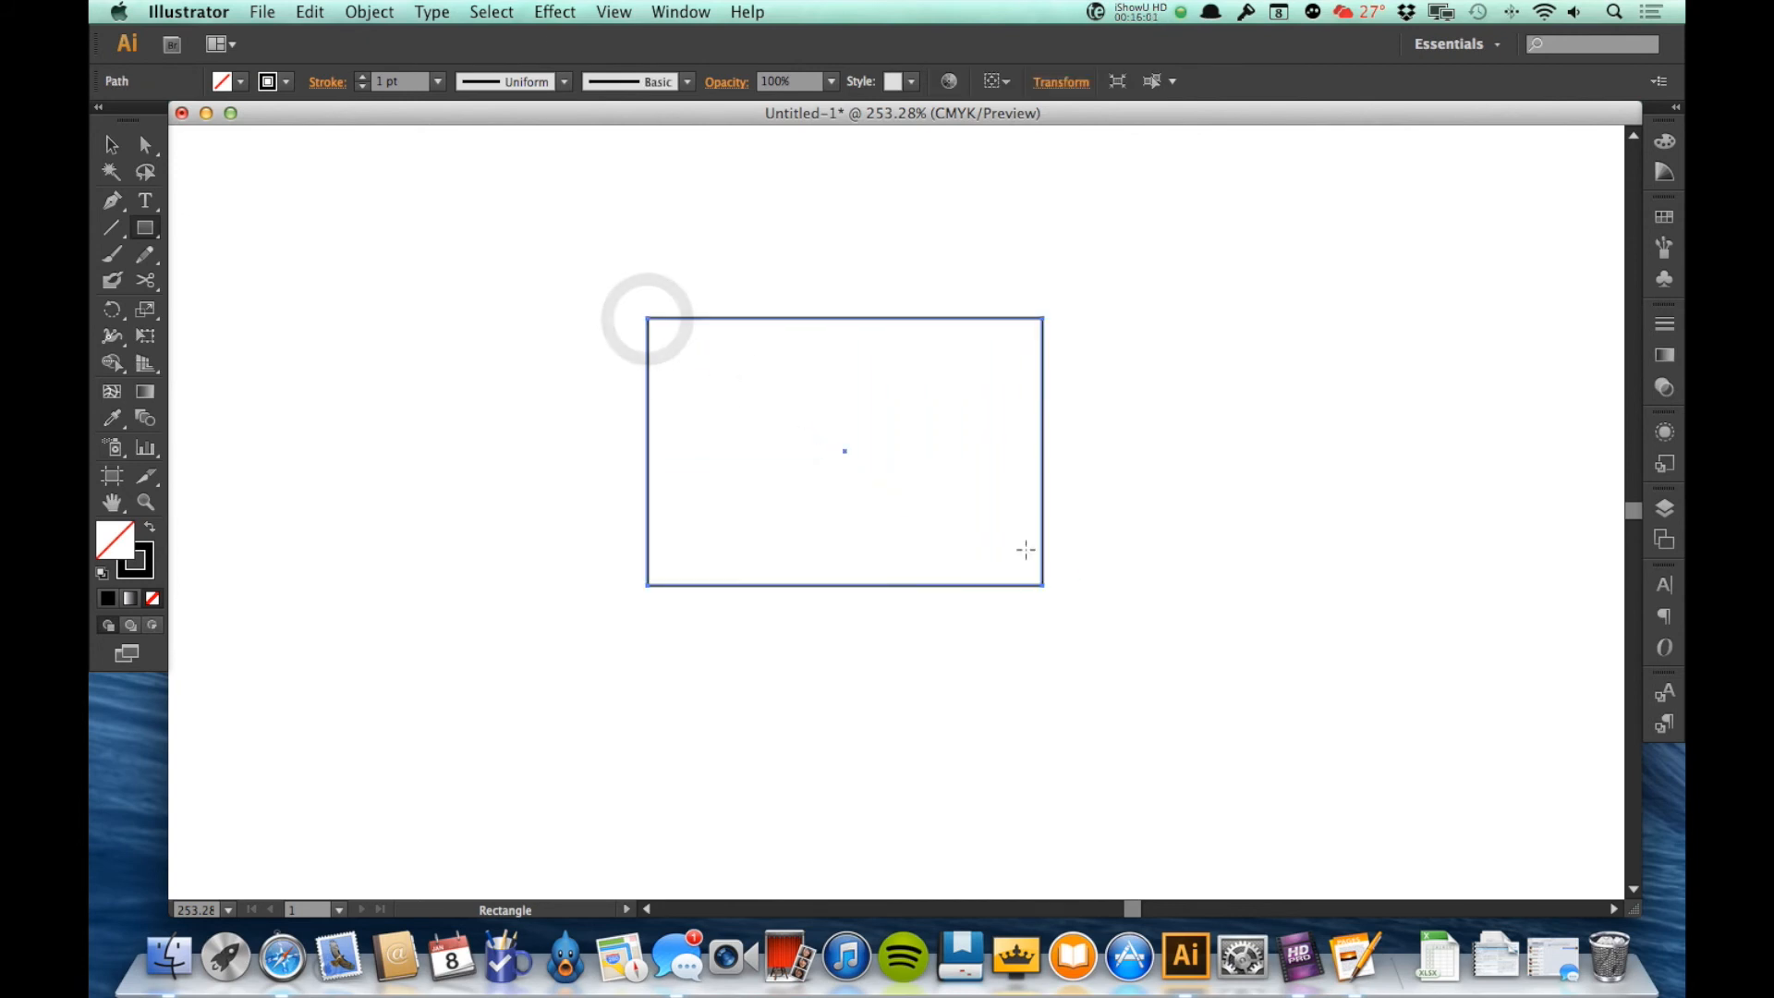
# Step: Preview a 303° horizontal shear of the rectangle and cancel without applying it
pyautogui.click(388, 13)
pyautogui.moveTo(399, 38)
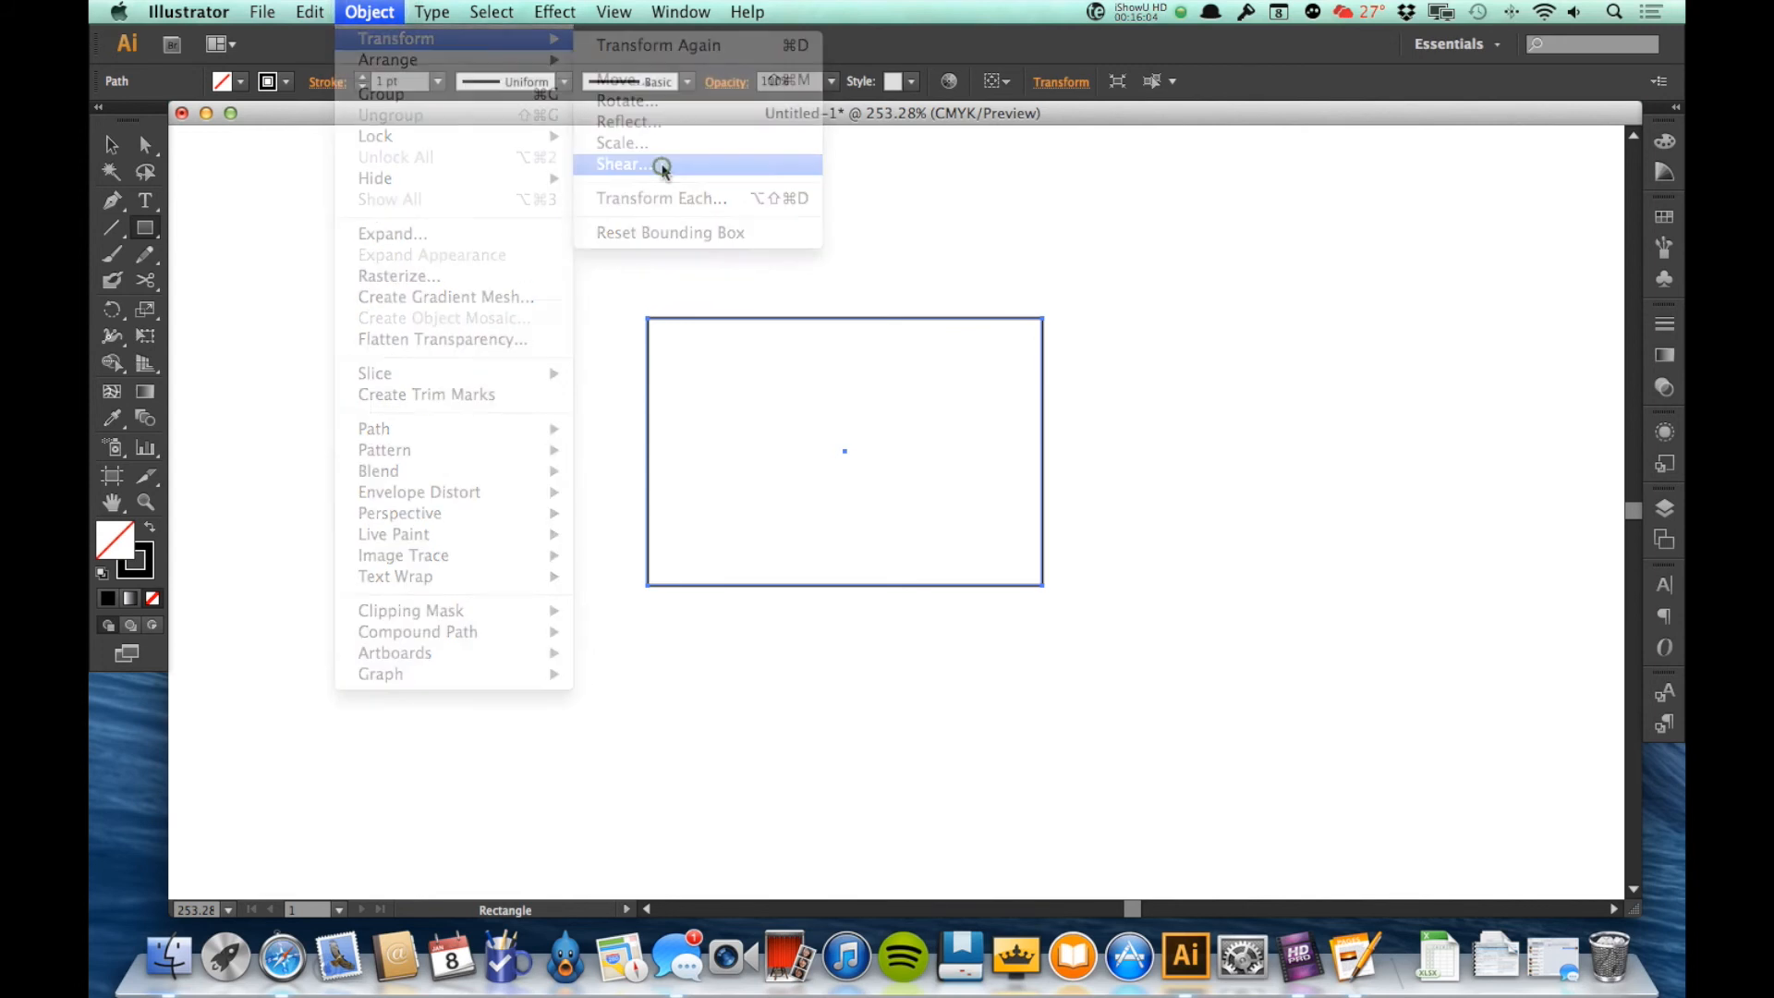
pyautogui.click(661, 164)
pyautogui.click(369, 285)
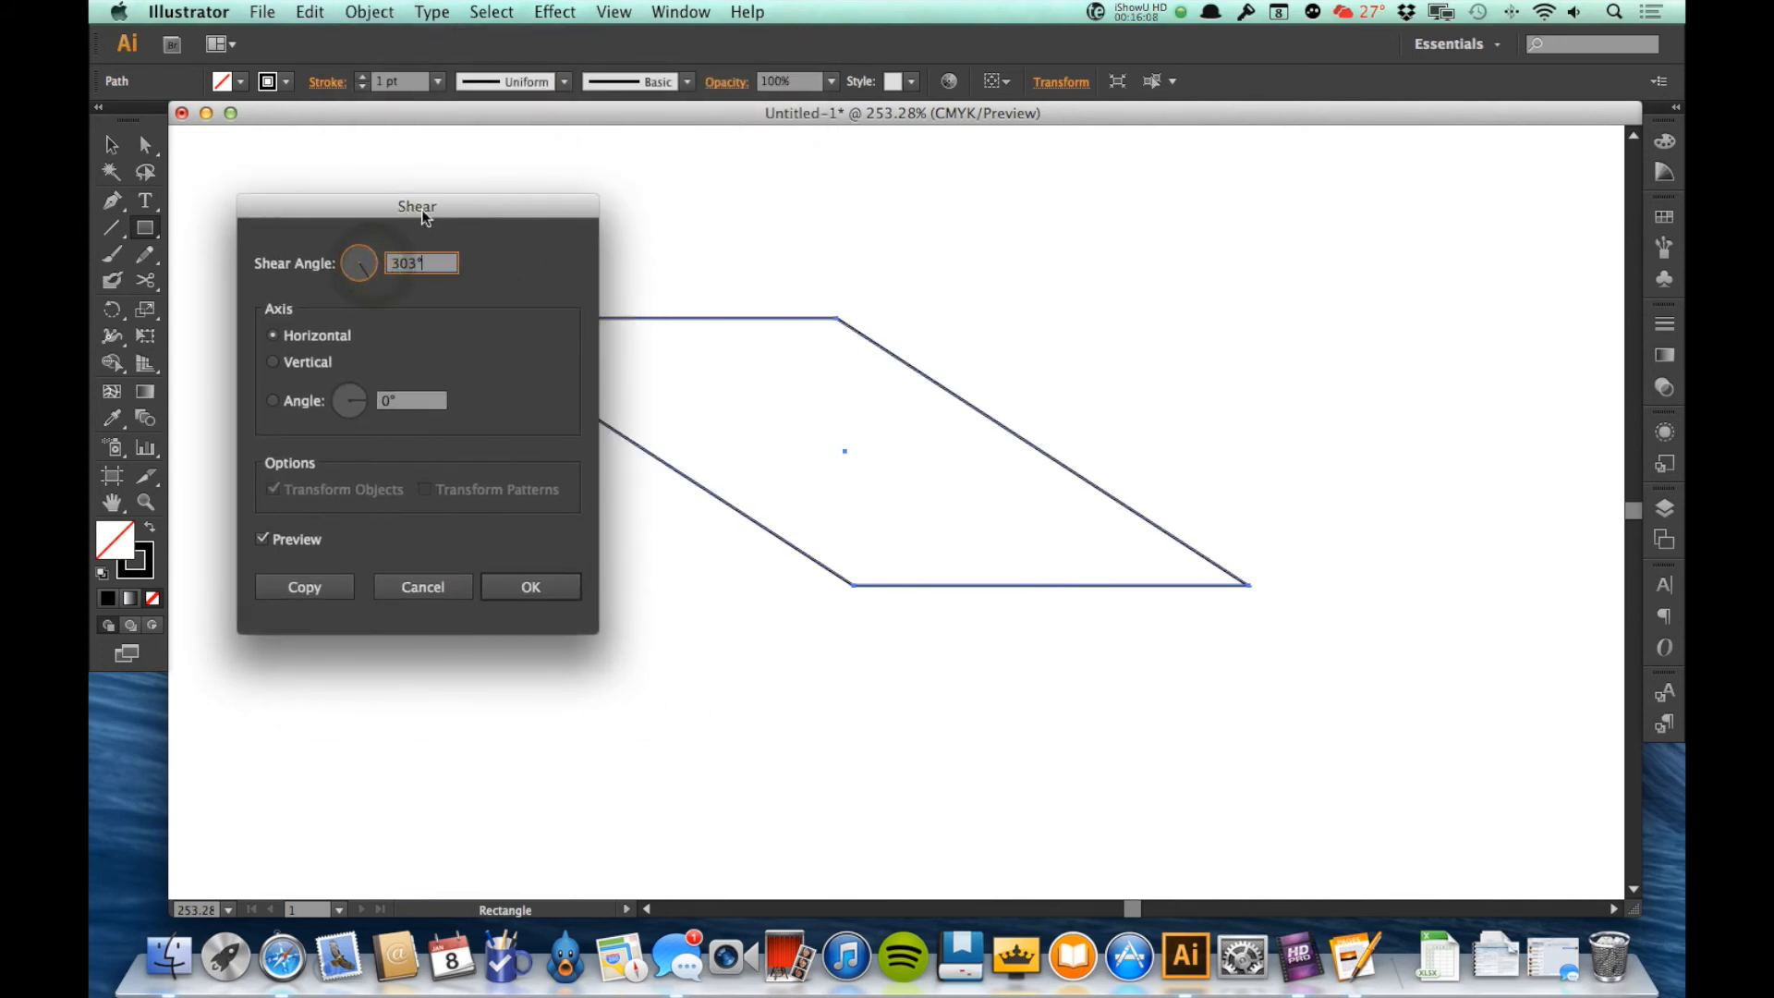
pyautogui.moveTo(421, 207); pyautogui.dragTo(323, 289)
pyautogui.click(334, 663)
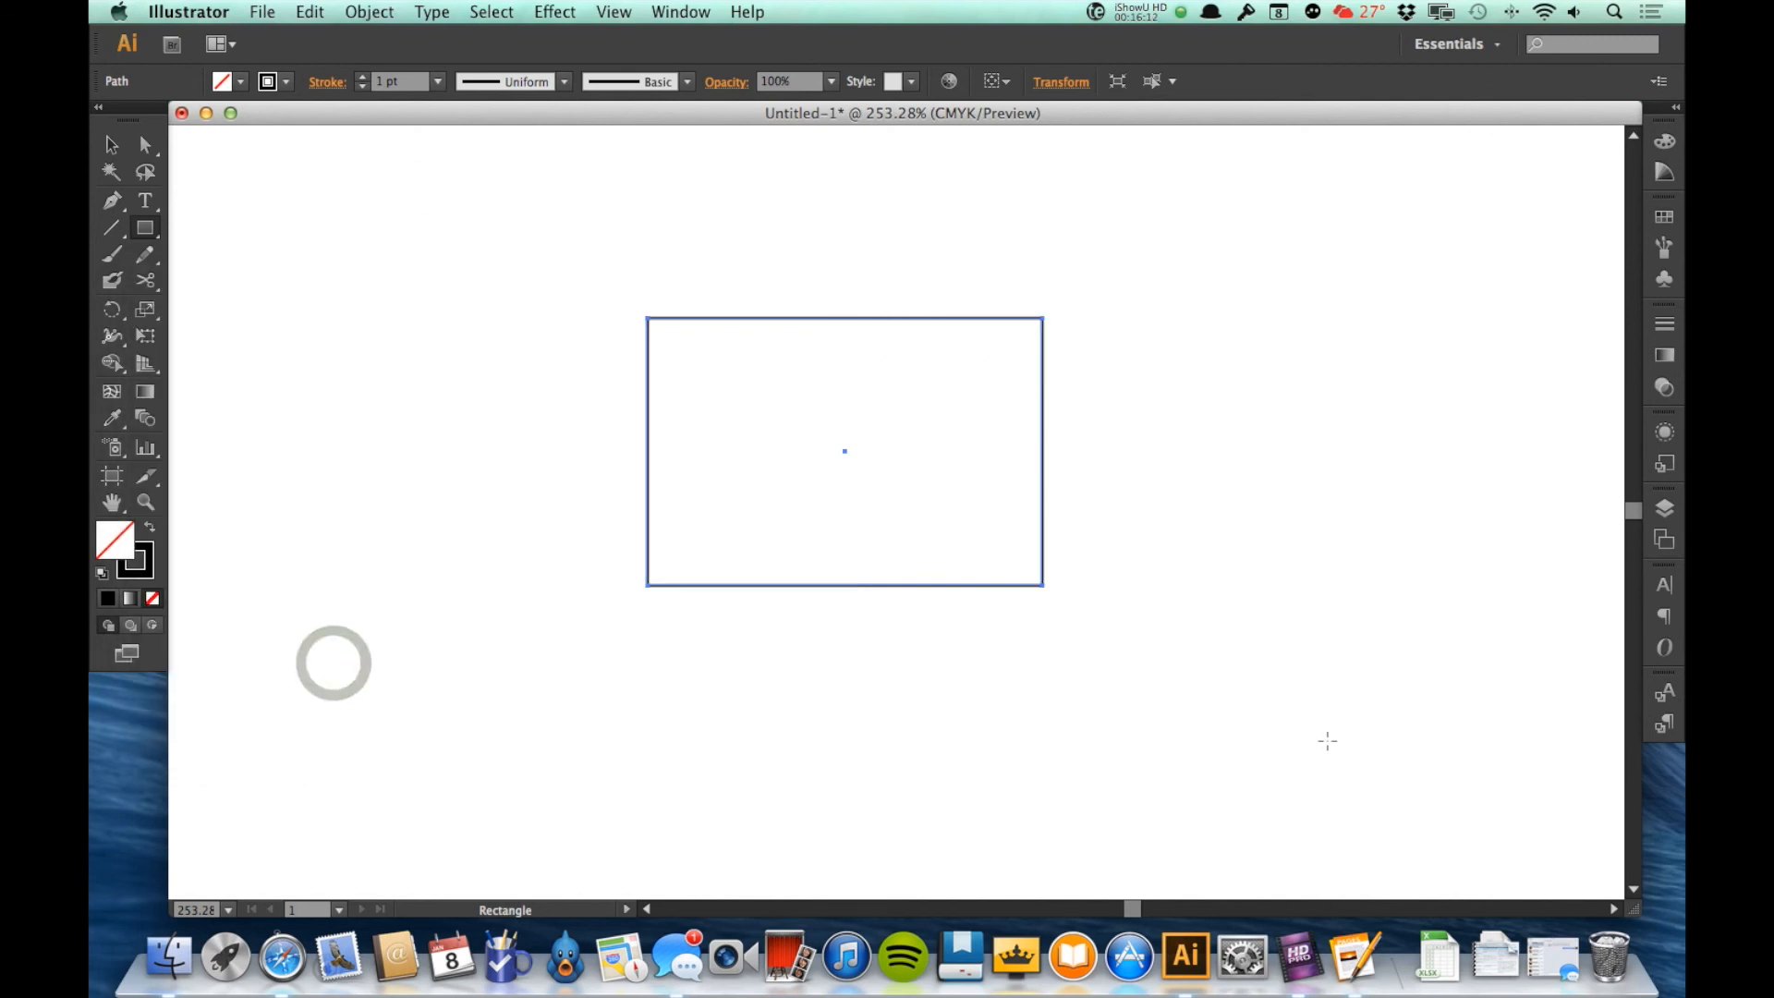